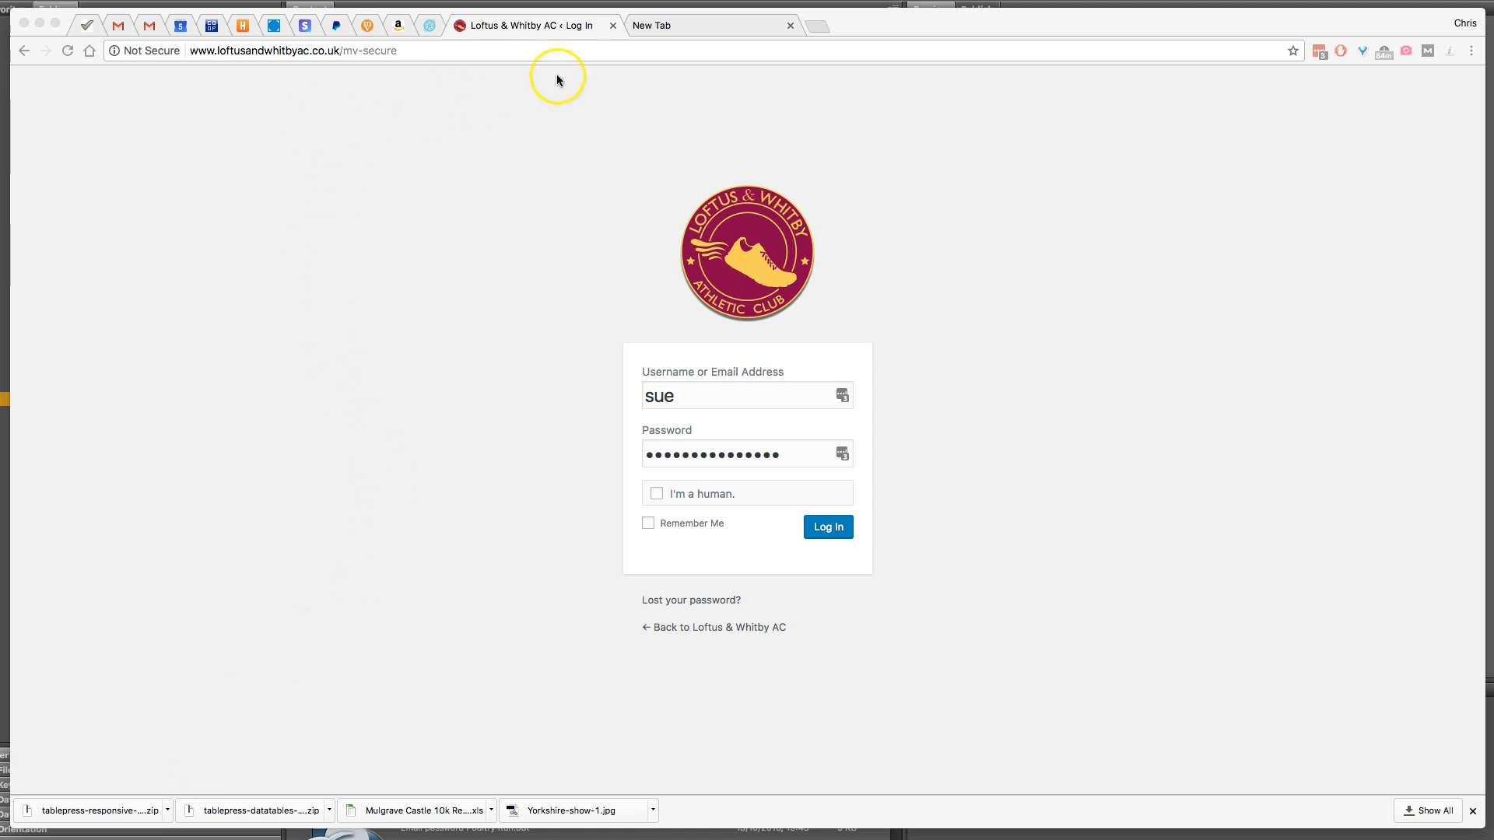
Complete the human check to log in, and visit the club's public home page to view its sections.
{"action": "left_click", "coordinate": [656, 495]}
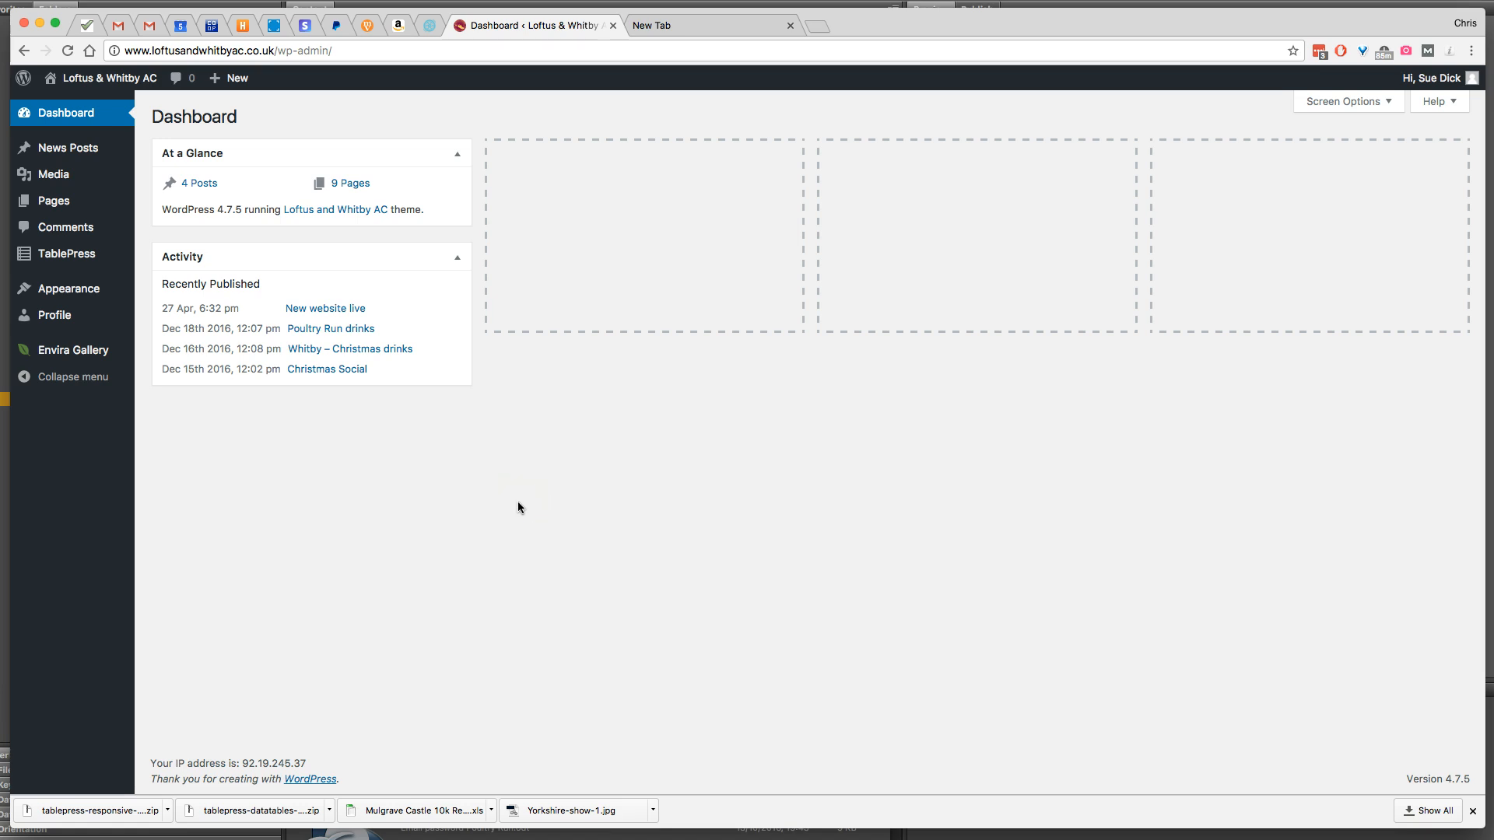
{"action": "mouse_move", "coordinate": [74, 146]}
{"action": "mouse_move", "coordinate": [104, 81]}
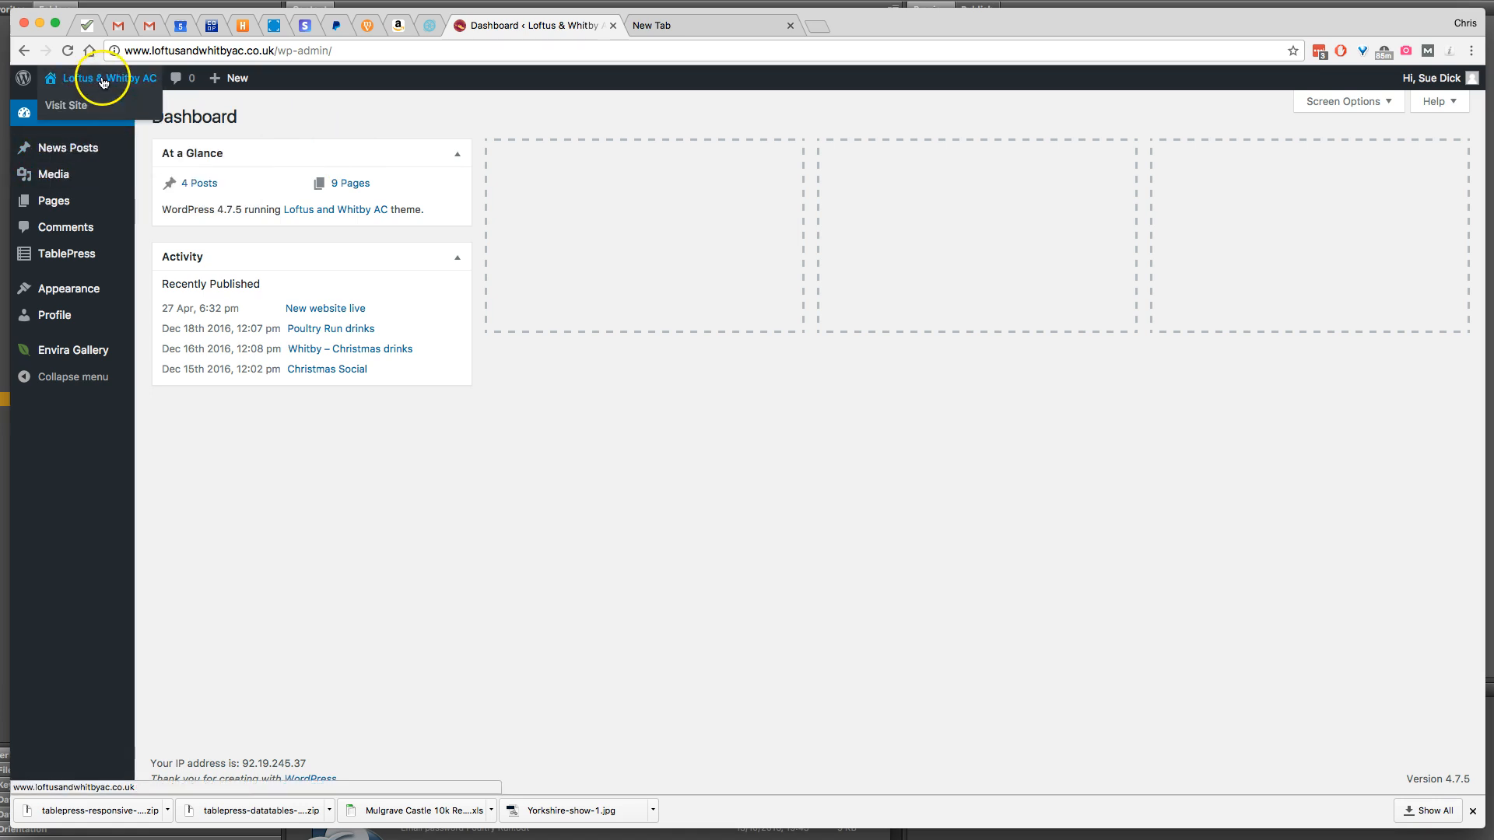
{"action": "left_click", "coordinate": [67, 109]}
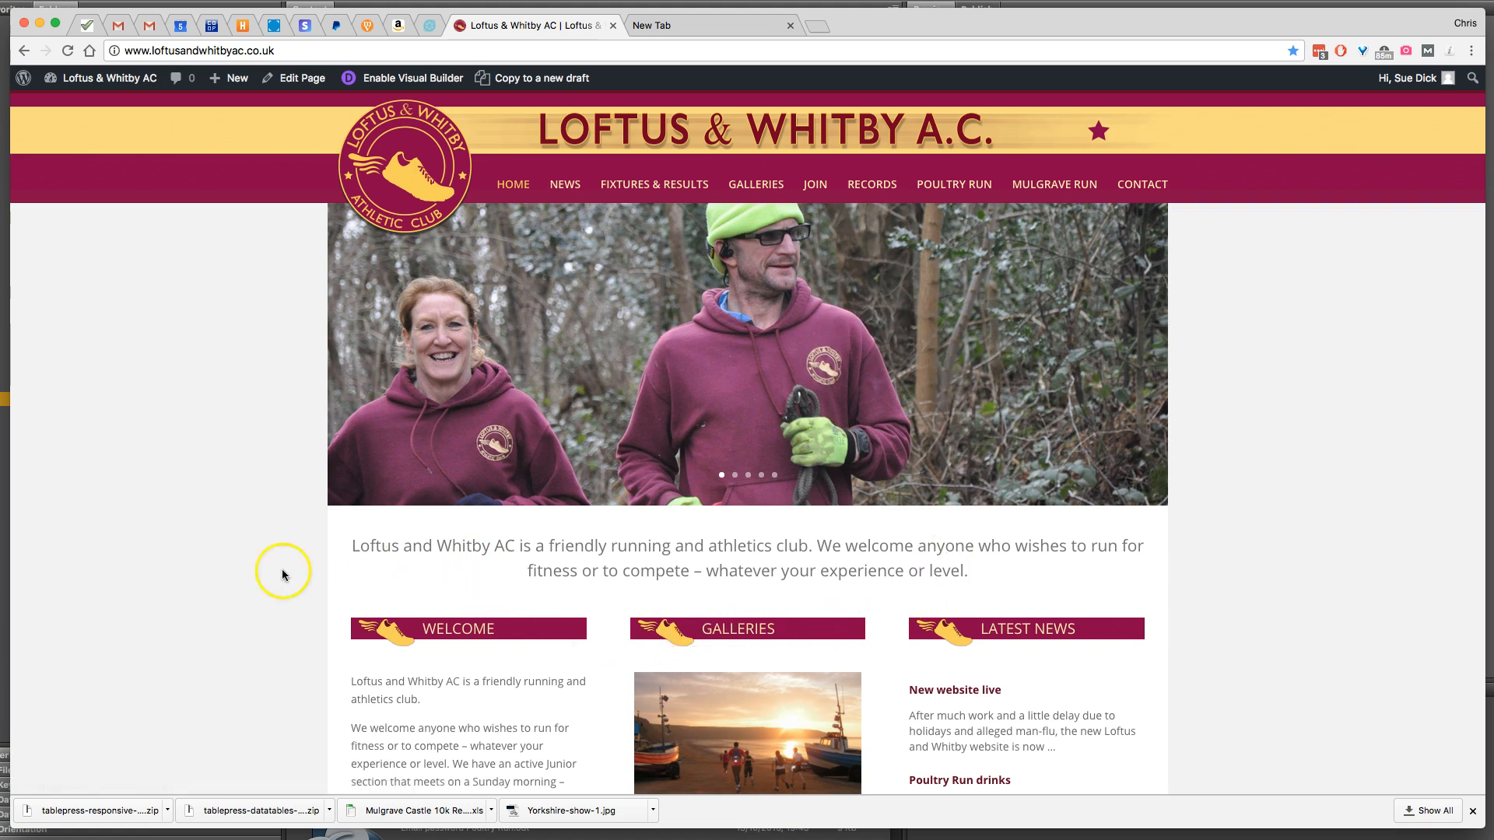
{"action": "scroll", "coordinate": [243, 544], "scroll_direction": "down", "scroll_amount": 3}
{"action": "scroll", "coordinate": [243, 544], "scroll_direction": "down", "scroll_amount": 3}
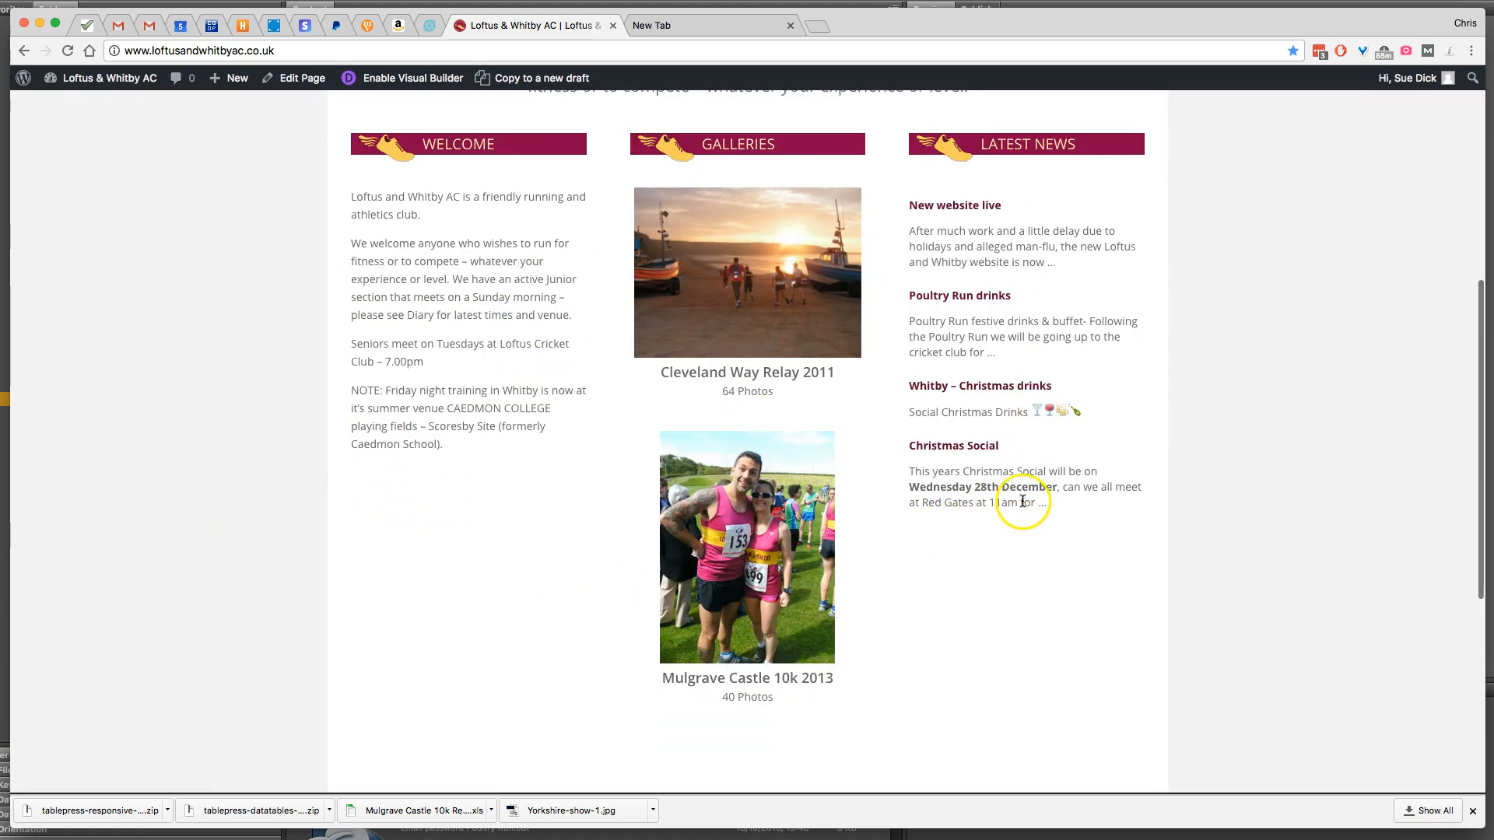
{"action": "scroll", "coordinate": [1015, 535], "scroll_direction": "up", "scroll_amount": 6}
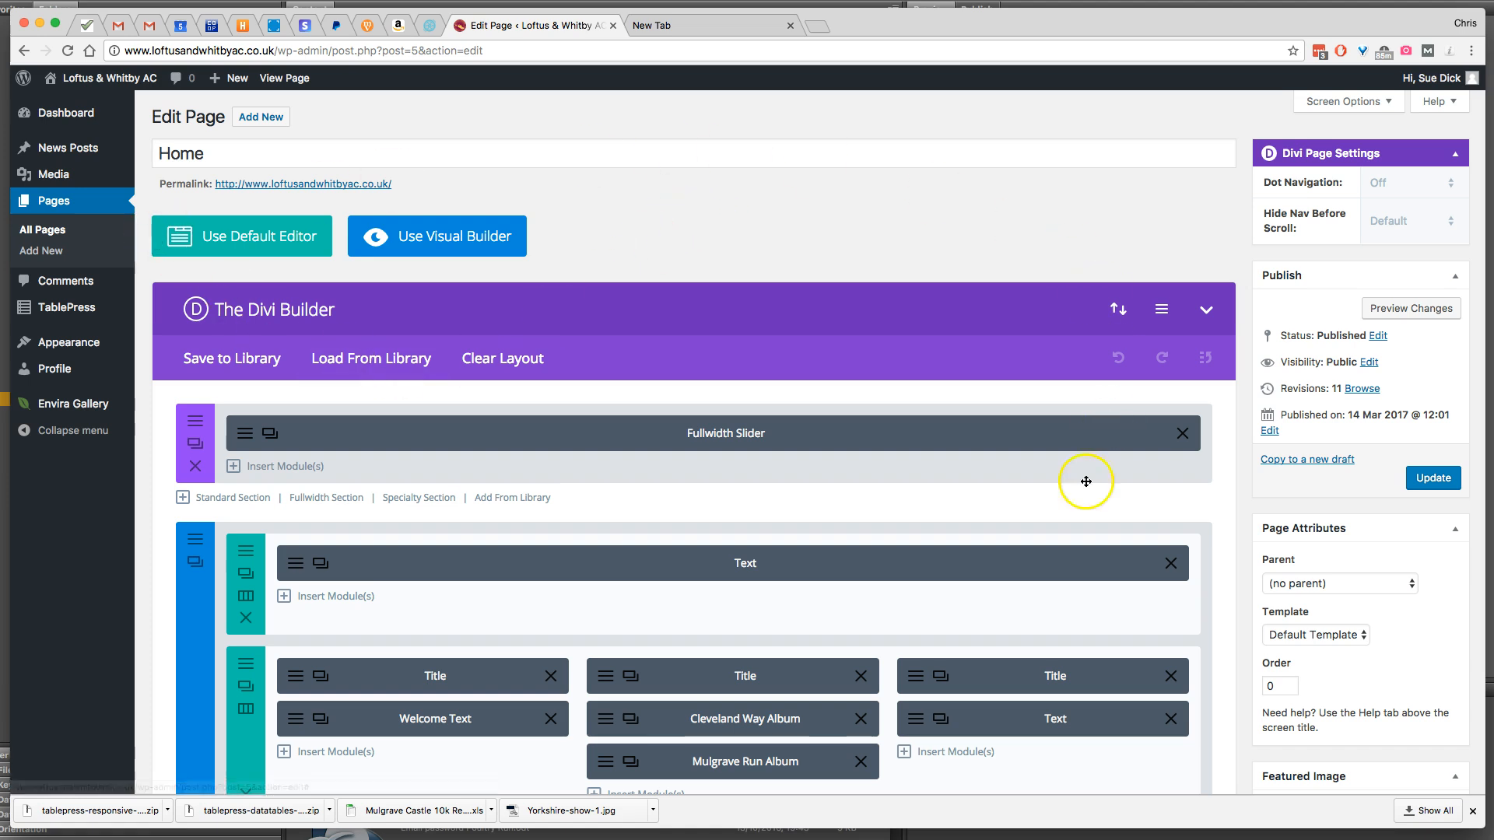
Open the settings of the Home page's full-width Text module, select its introductory text, and close without saving.
{"action": "scroll", "coordinate": [867, 562], "scroll_direction": "down", "scroll_amount": 5}
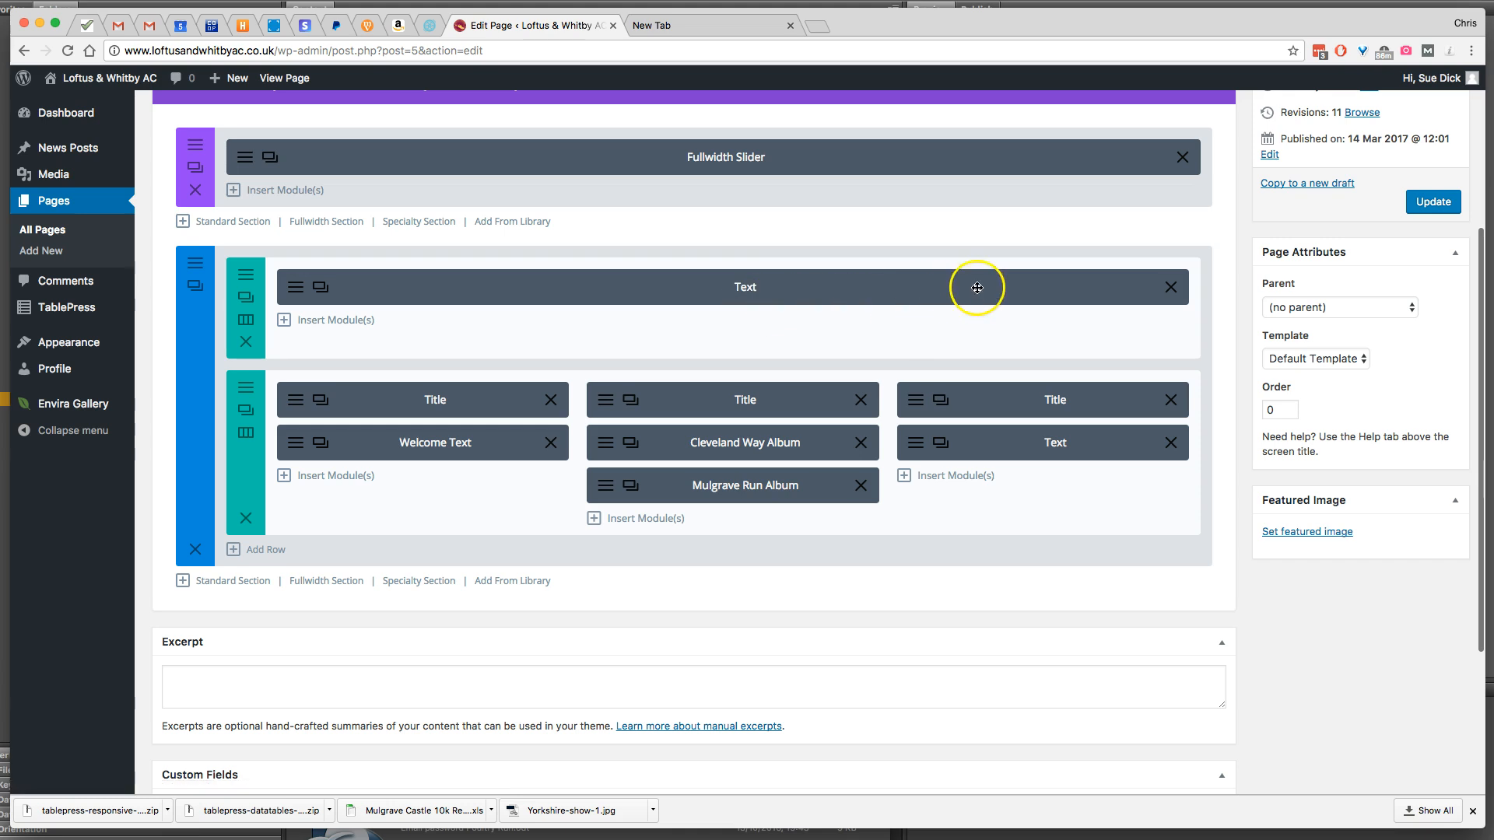
{"action": "left_click", "coordinate": [297, 290]}
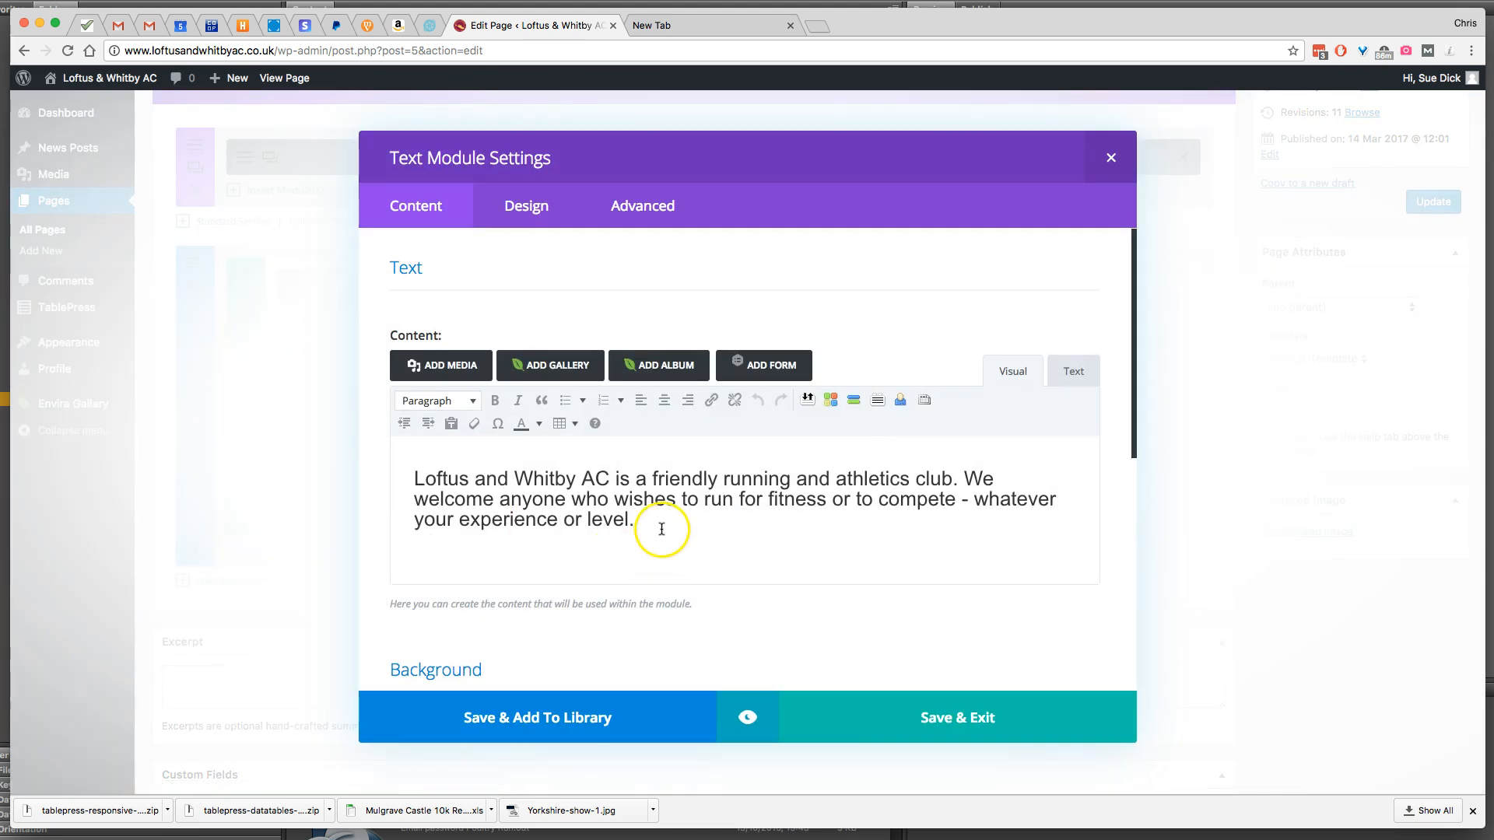
{"action": "left_click_drag", "start_coordinate": [659, 523], "coordinate": [394, 476]}
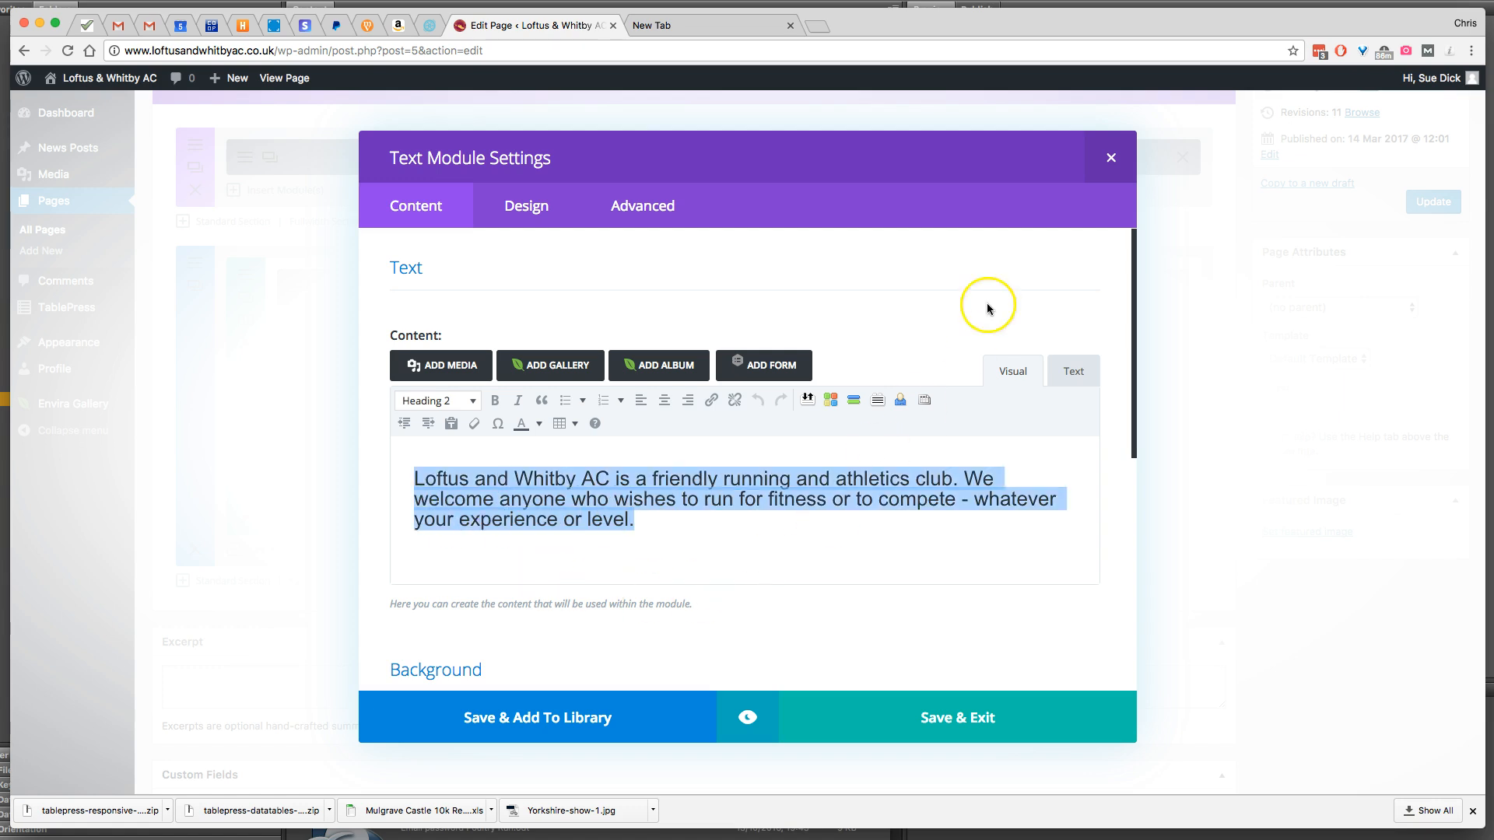
{"action": "left_click", "coordinate": [1116, 163]}
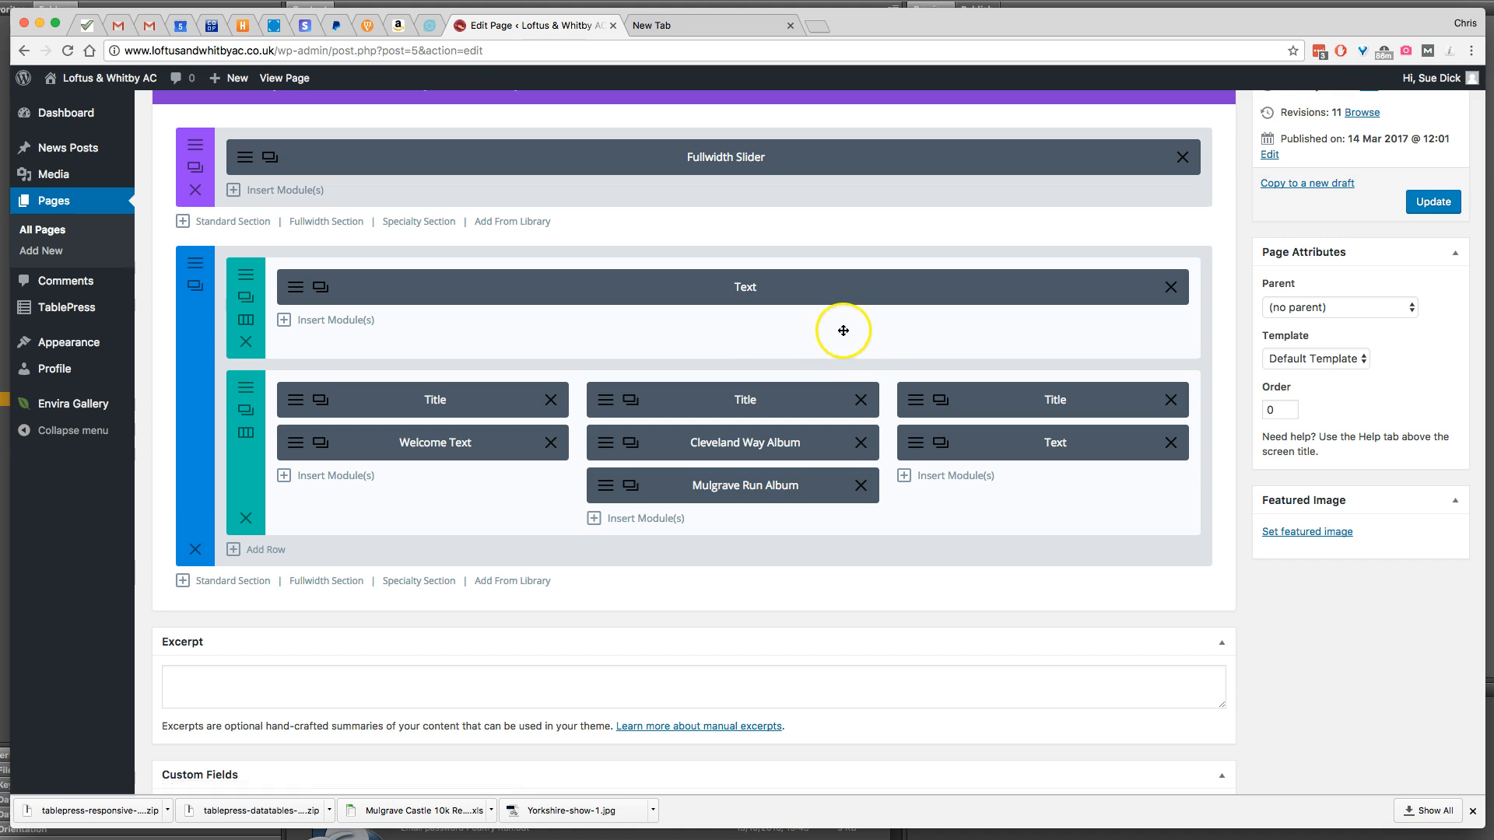
Set the seniors' Tuesday meeting time in the Welcome Text module to 6.00pm, save the module and update the page.
{"action": "left_click", "coordinate": [295, 442]}
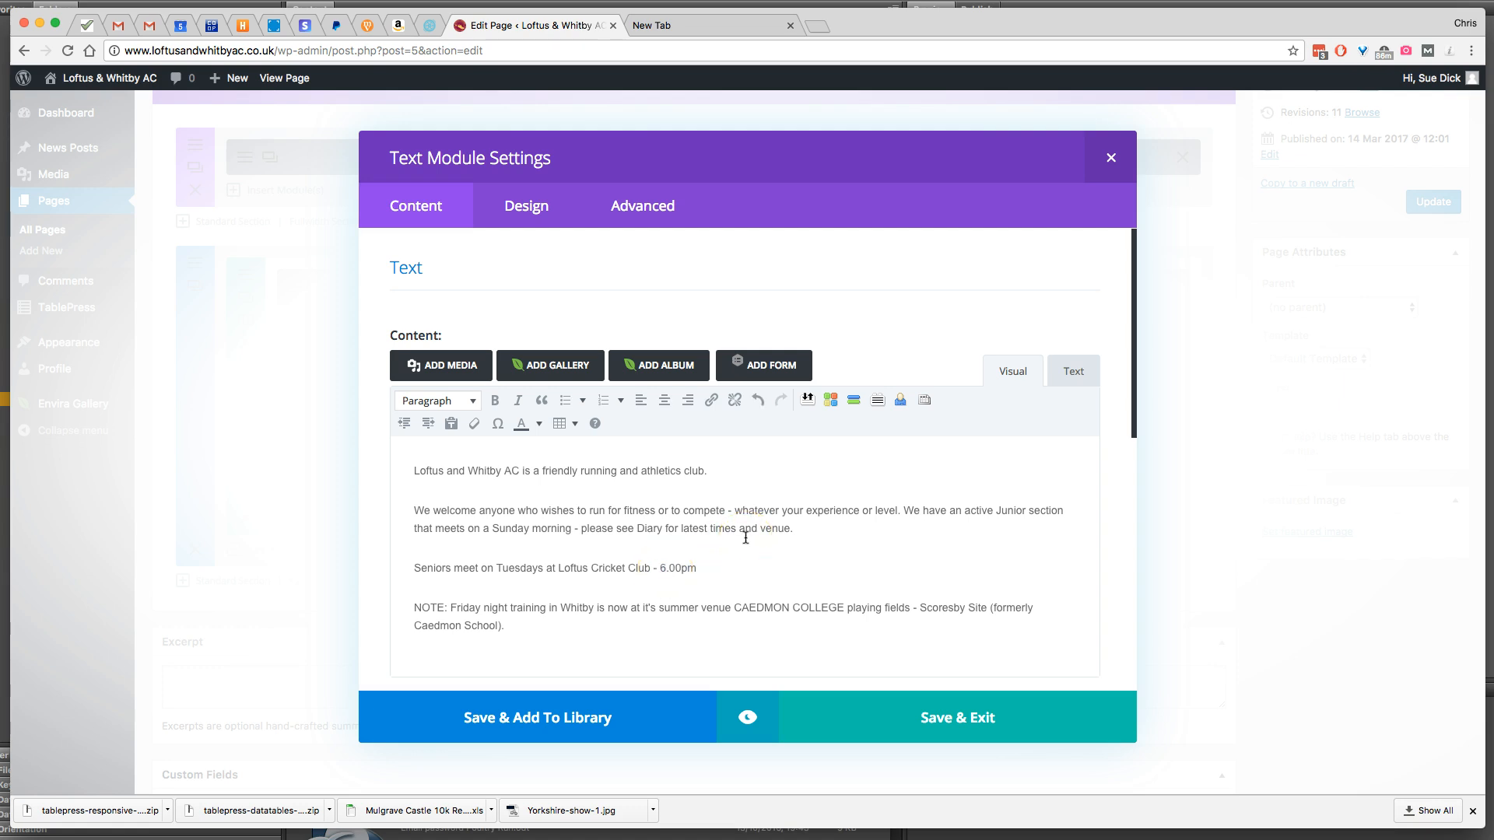
{"action": "left_click", "coordinate": [930, 718]}
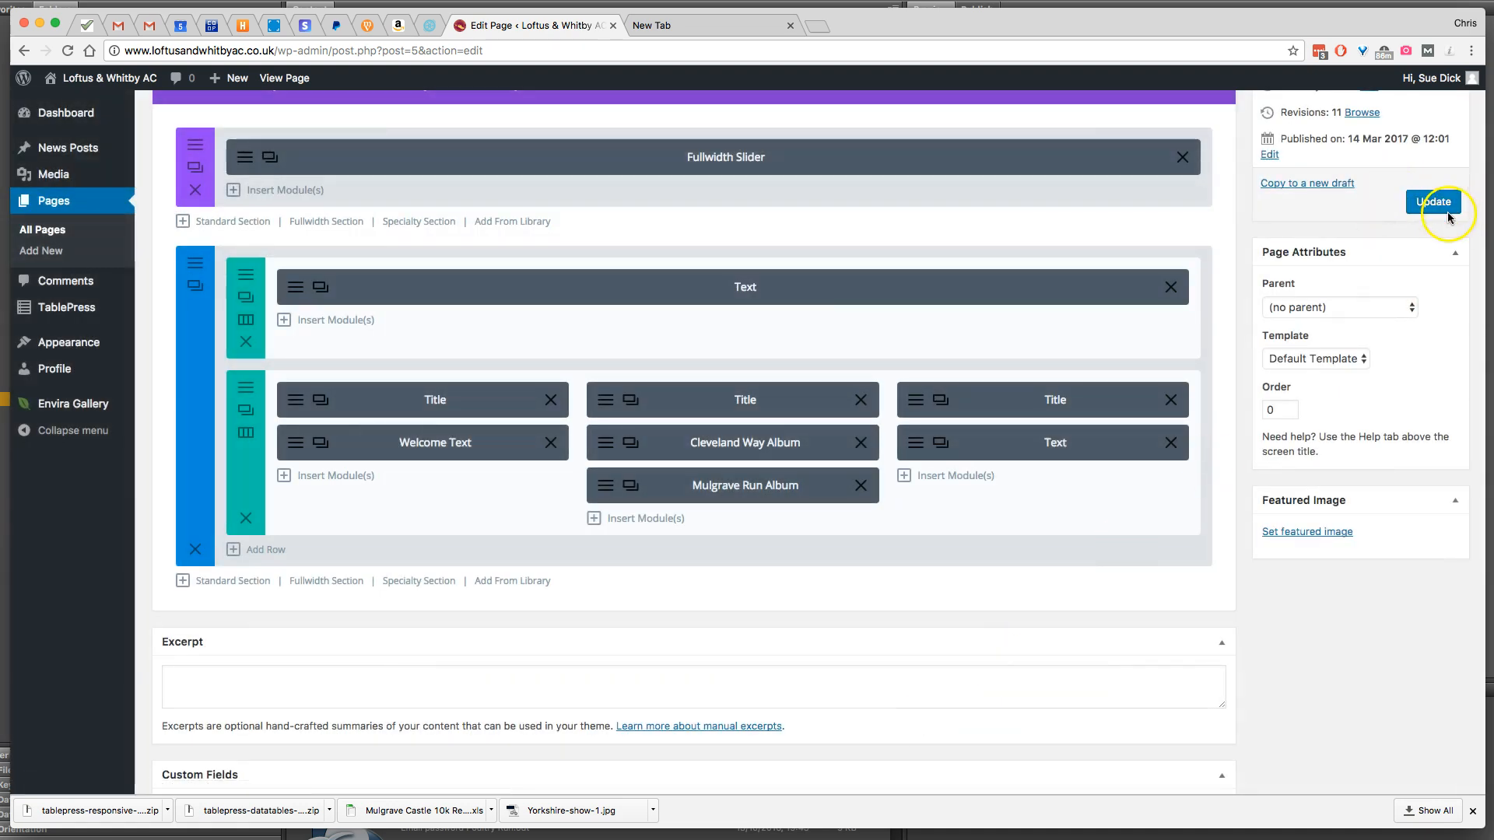
{"action": "left_click", "coordinate": [1434, 204]}
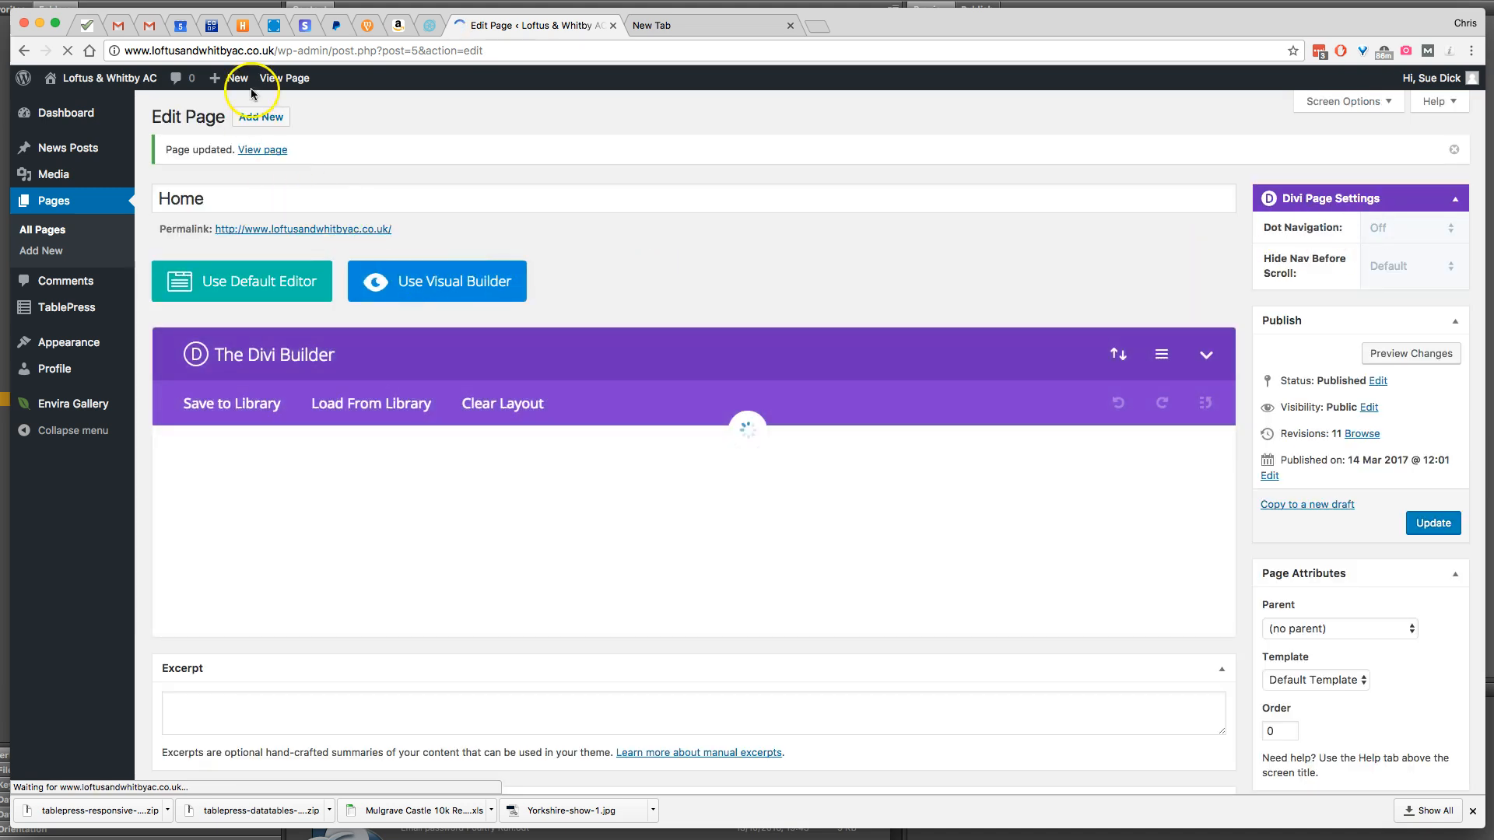
View the live home page and check the seniors' meeting time in the Welcome section.
{"action": "left_click", "coordinate": [289, 79]}
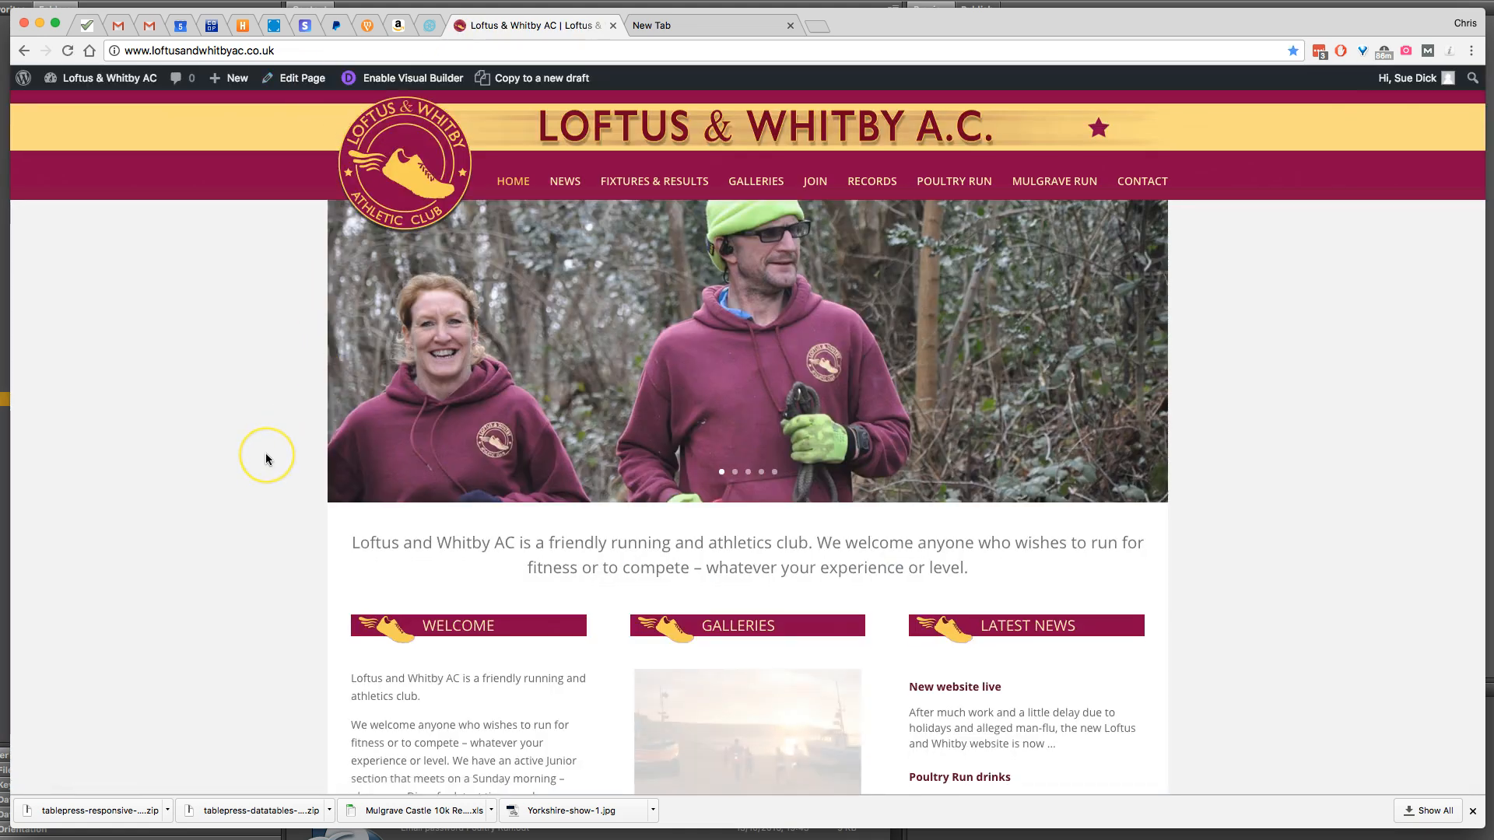
{"action": "scroll", "coordinate": [267, 457], "scroll_direction": "down", "scroll_amount": 8}
{"action": "scroll", "coordinate": [267, 459], "scroll_direction": "up", "scroll_amount": 1}
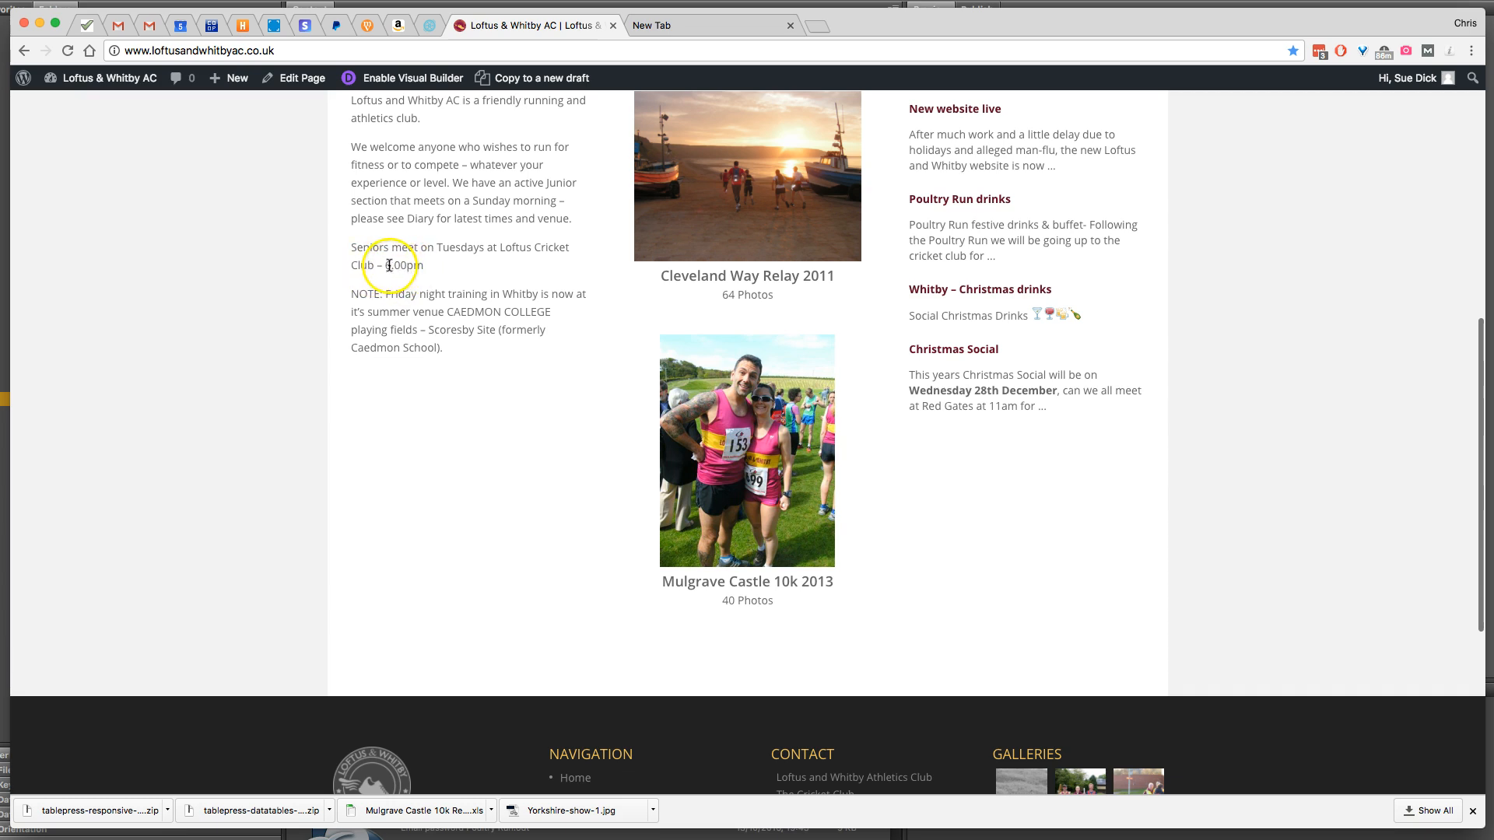
{"action": "scroll", "coordinate": [488, 434], "scroll_direction": "up", "scroll_amount": 4}
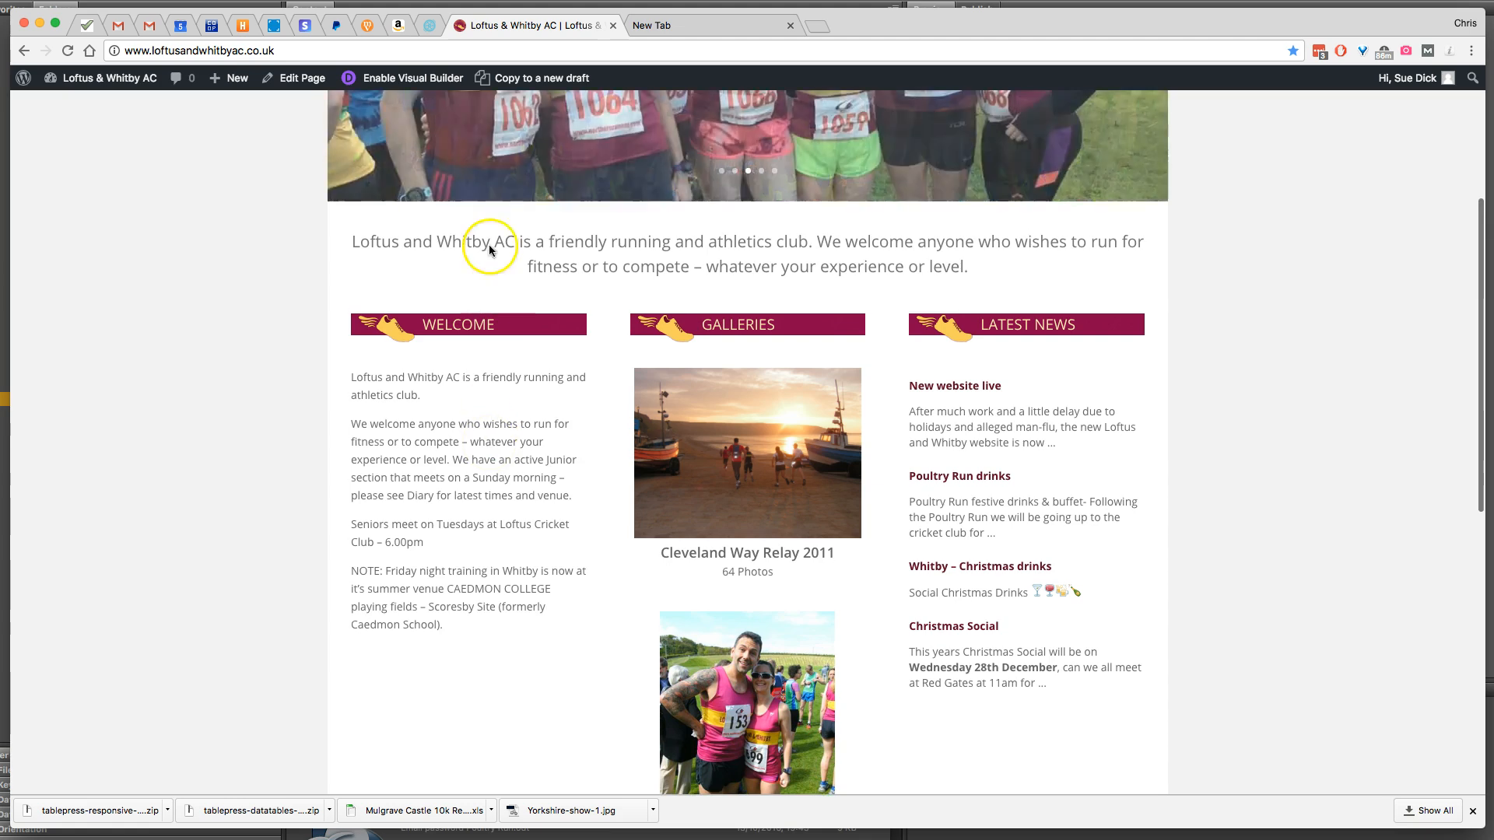
{"action": "scroll", "coordinate": [489, 245], "scroll_direction": "up", "scroll_amount": 4}
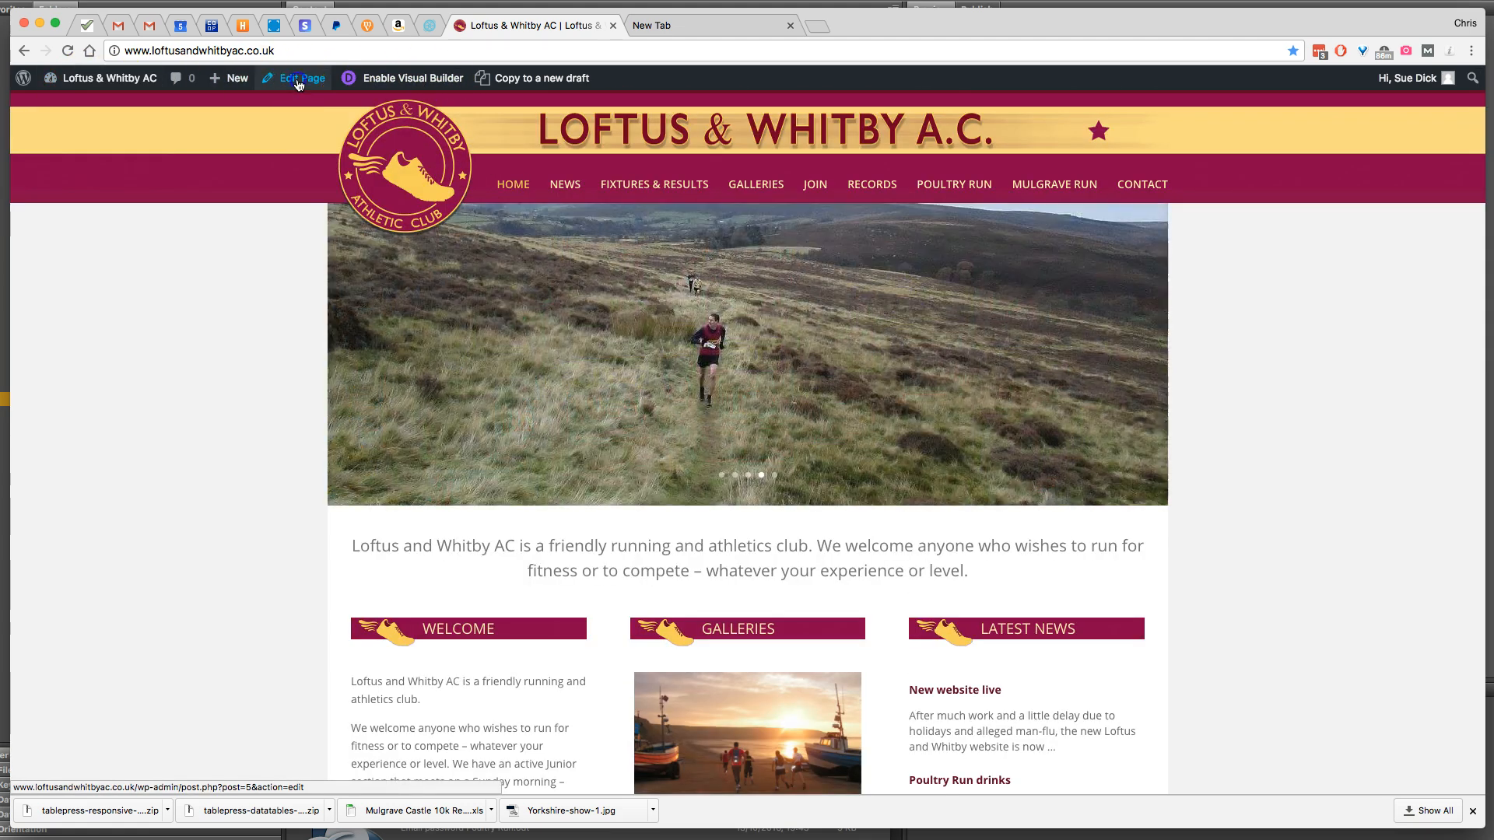
Reopen the Home page for editing and set the seniors' meeting time in the Welcome Text module to 7.00pm.
{"action": "left_click", "coordinate": [298, 84]}
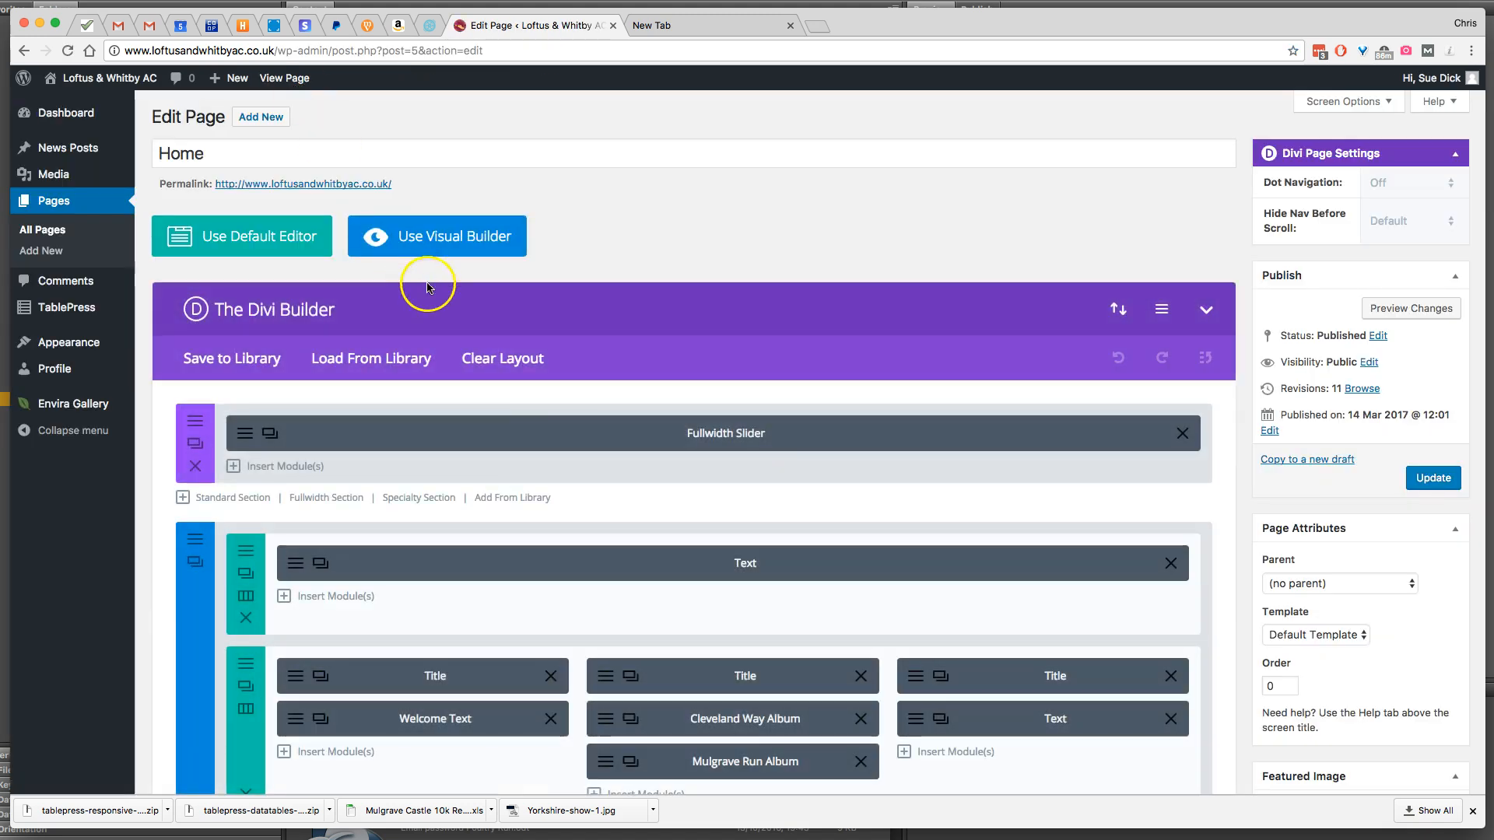
{"action": "scroll", "coordinate": [517, 523], "scroll_direction": "down", "scroll_amount": 5}
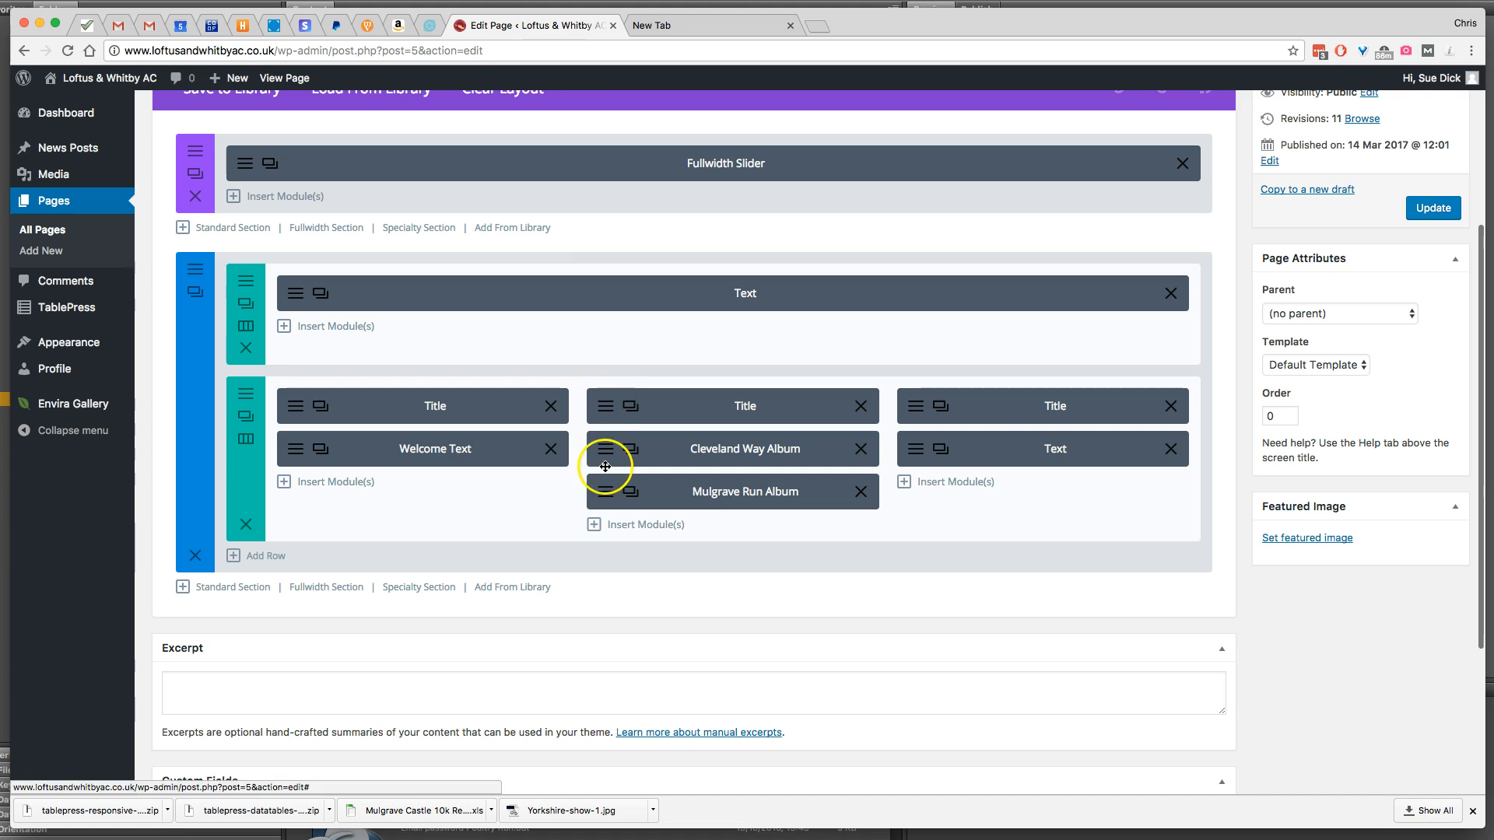
{"action": "left_click", "coordinate": [295, 450]}
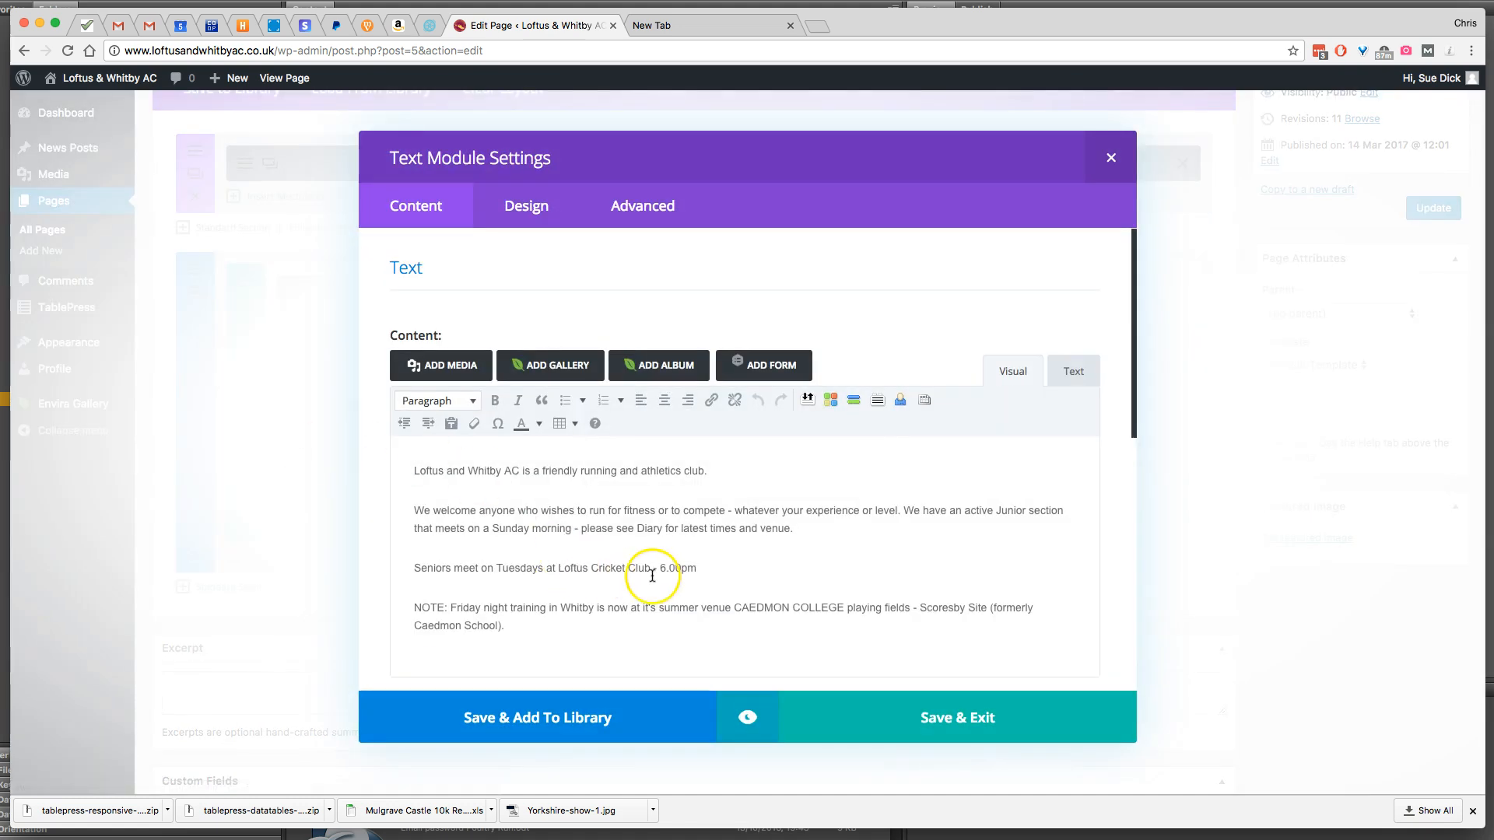
{"action": "left_click_drag", "start_coordinate": [659, 569], "coordinate": [666, 569]}
{"action": "type", "text": "7"}
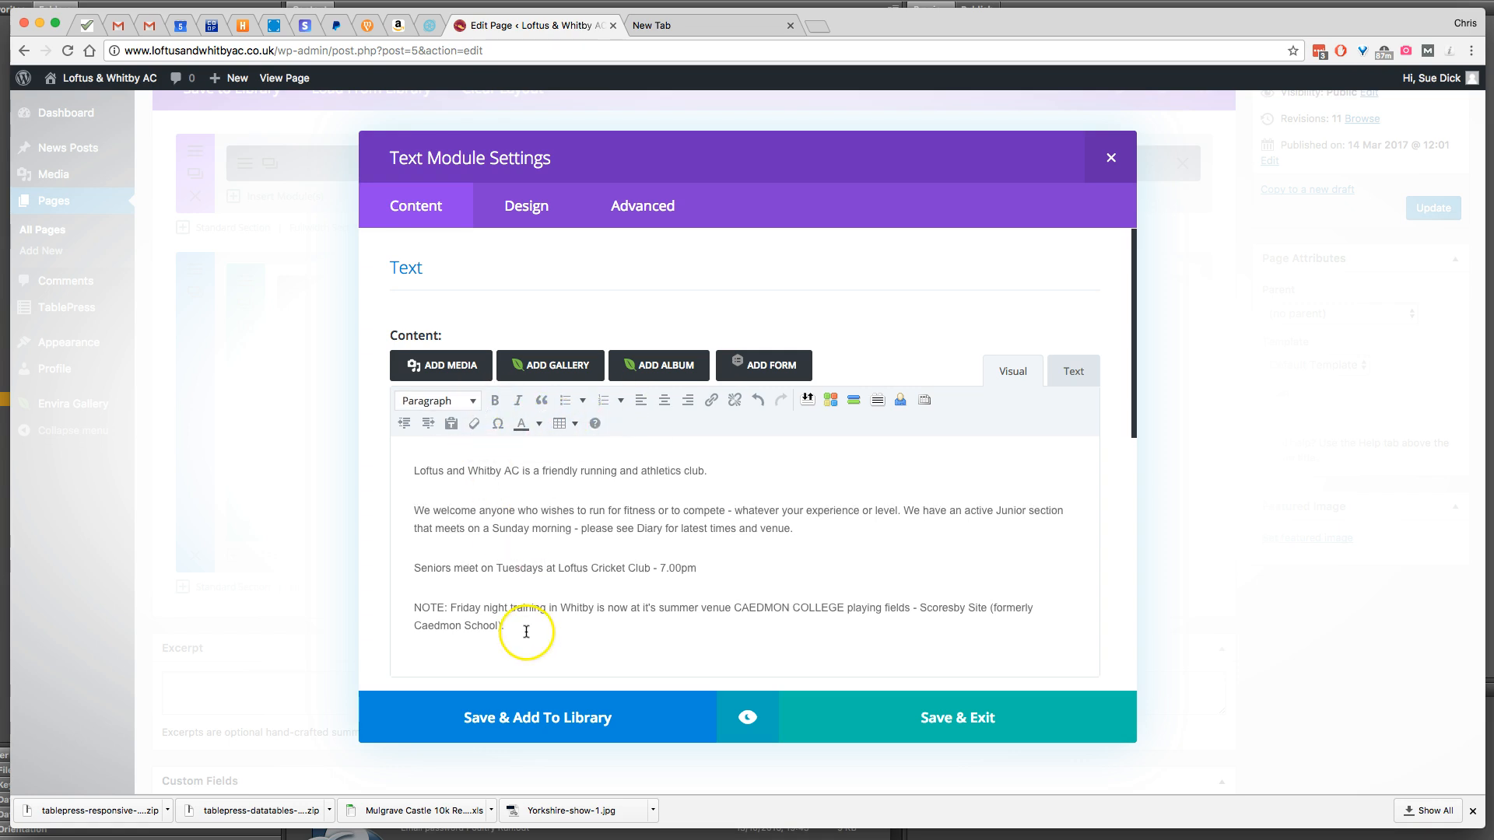
Add the line "Important Message" below the Friday training note and format it as Heading 3.
{"action": "key", "text": "Return"}
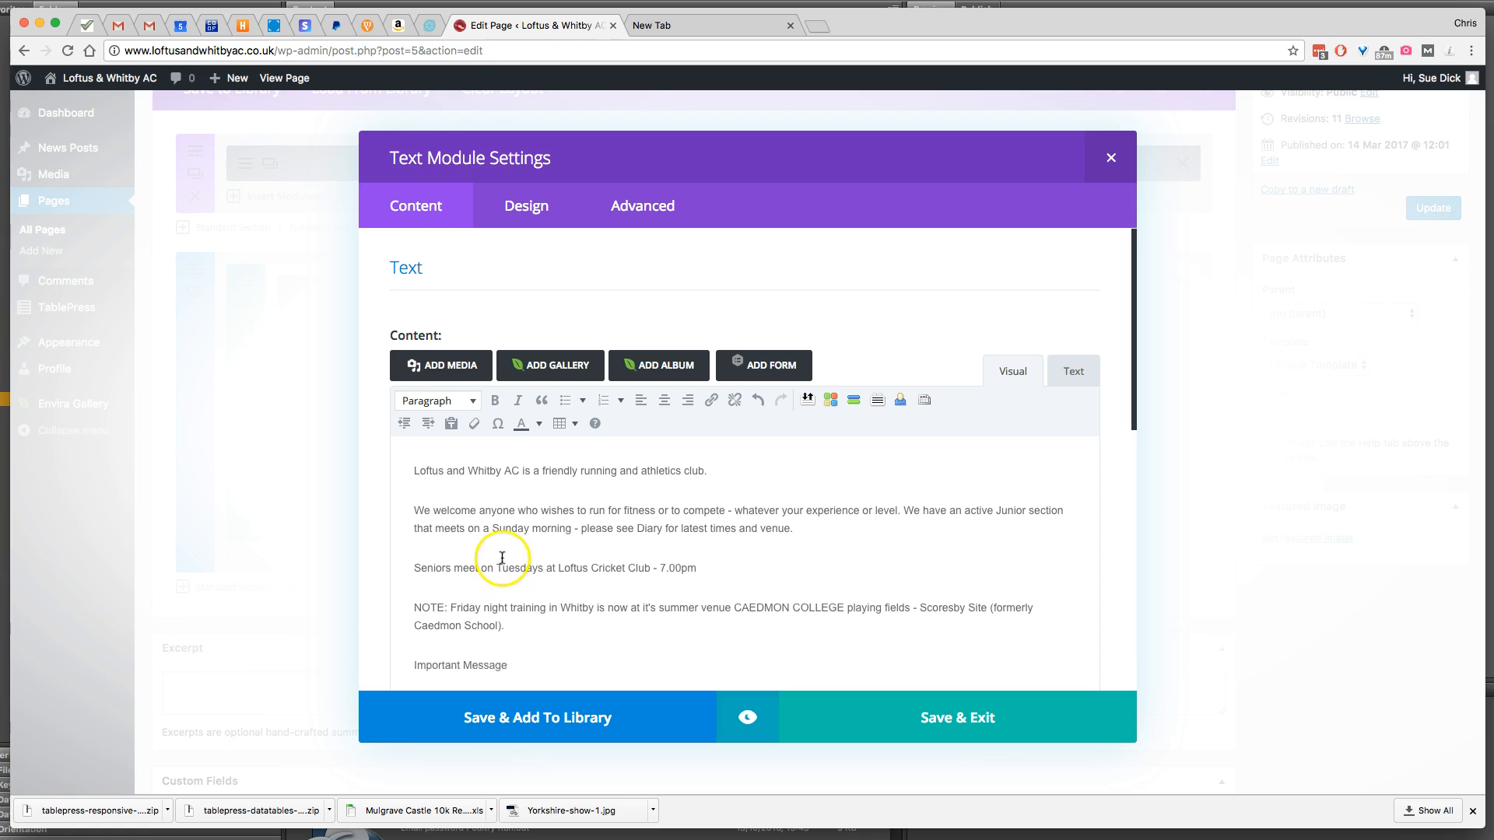
{"action": "left_click", "coordinate": [474, 402]}
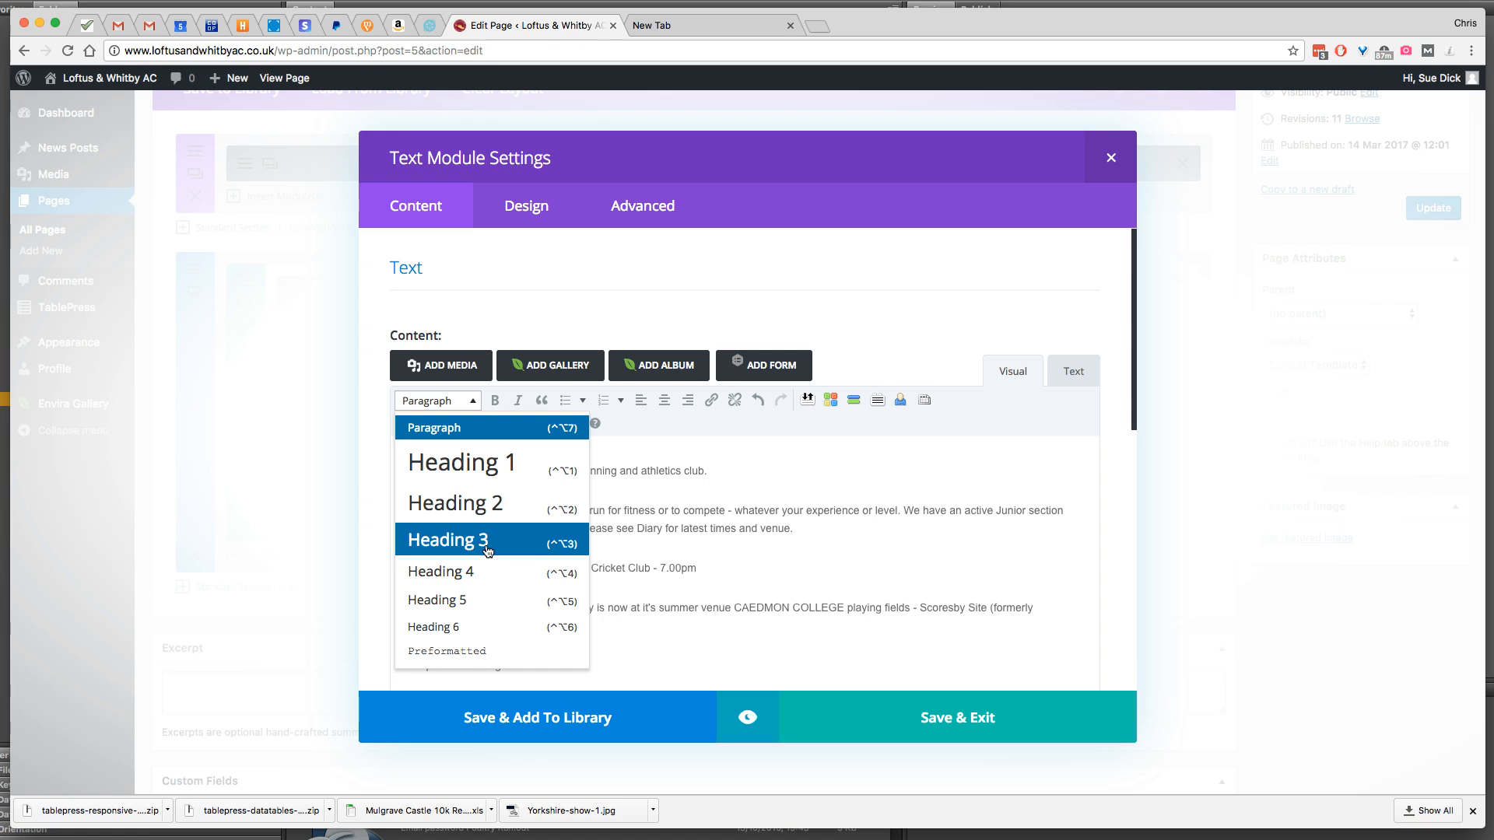
{"action": "left_click", "coordinate": [472, 570]}
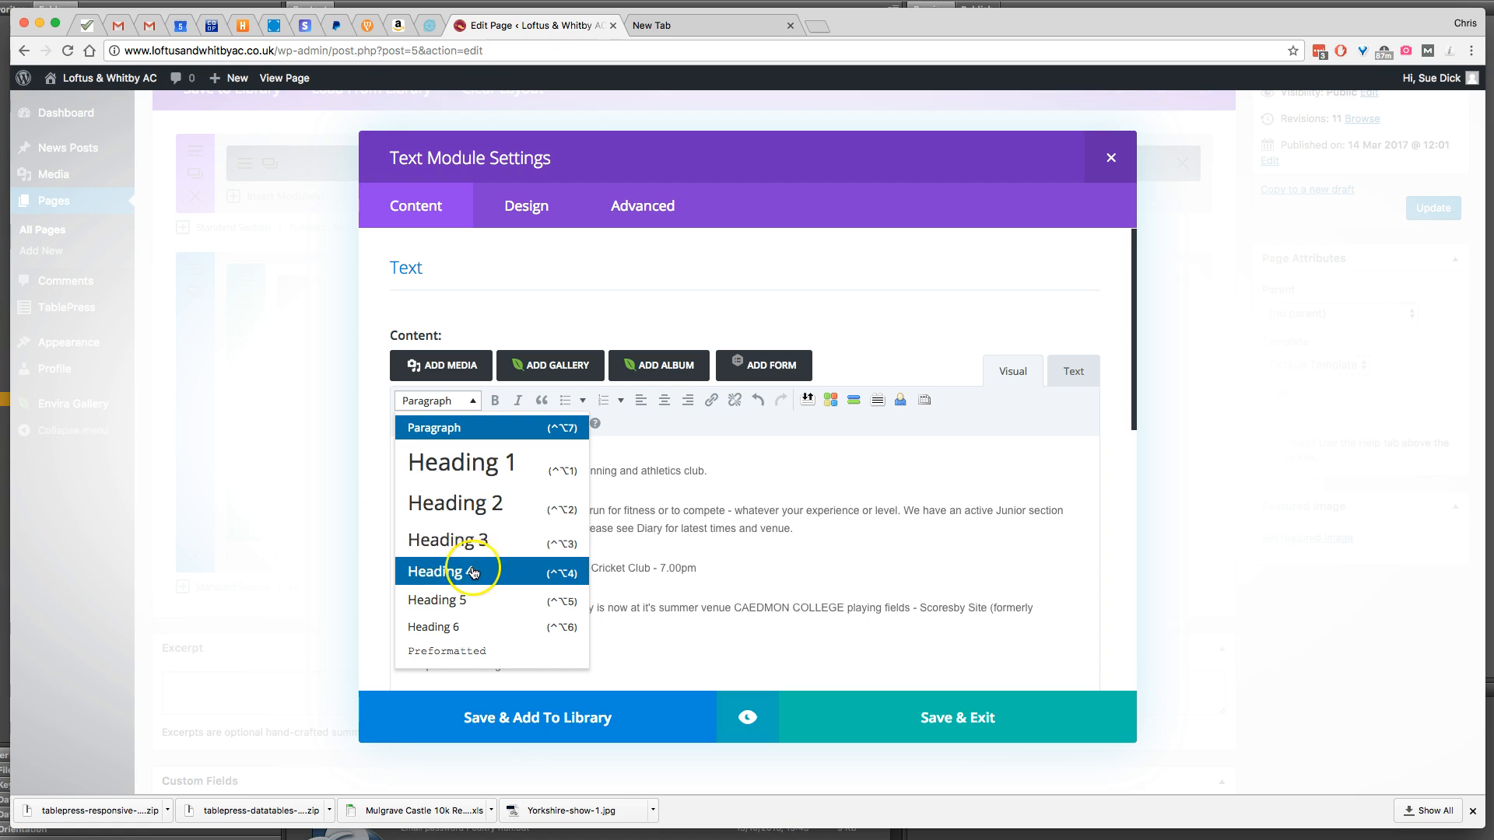
{"action": "left_click_drag", "start_coordinate": [543, 662], "coordinate": [407, 661]}
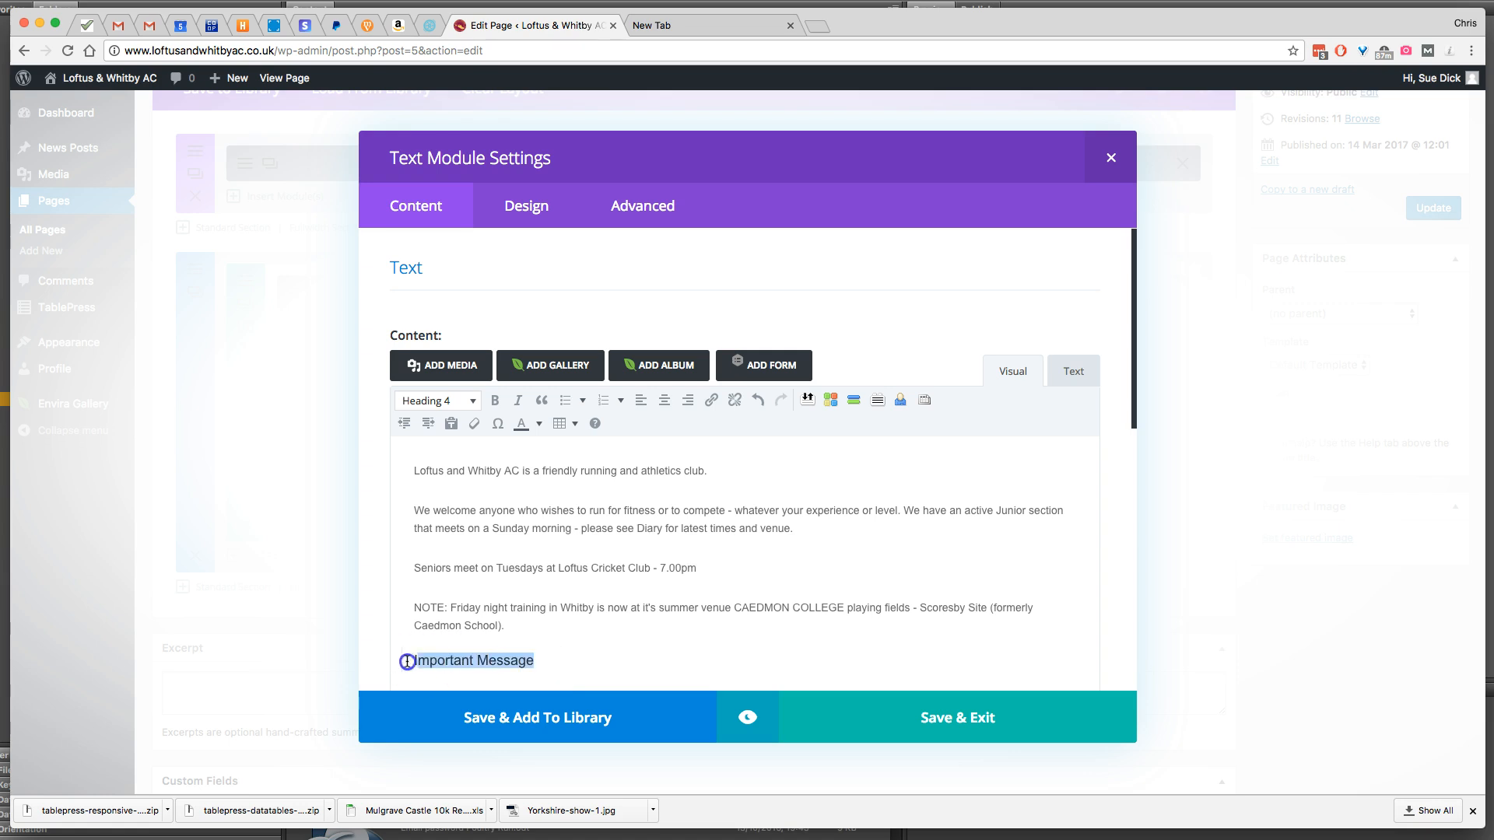
{"action": "left_click", "coordinate": [463, 400]}
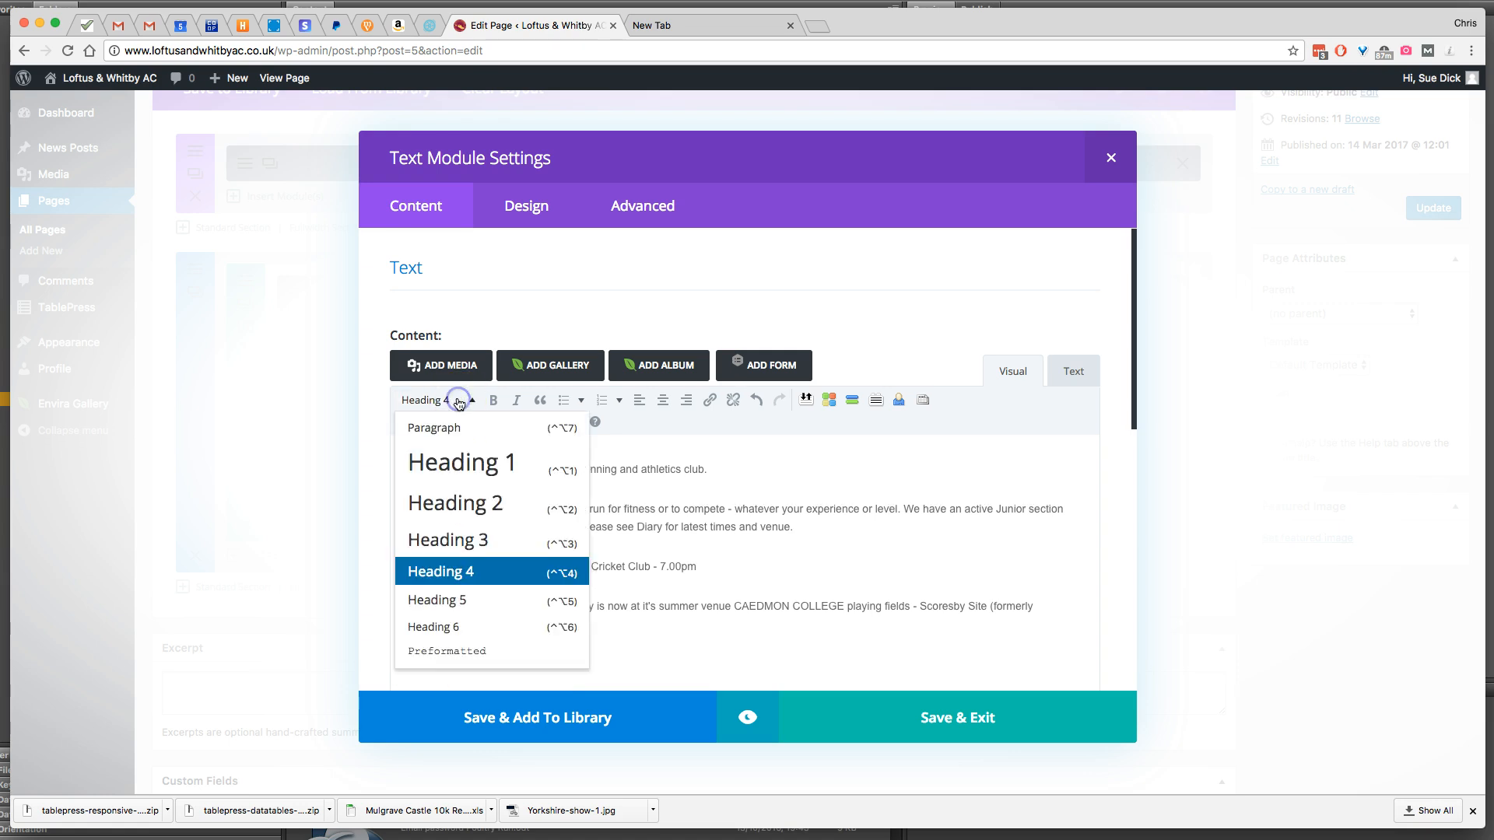
{"action": "left_click", "coordinate": [492, 537]}
Add the paragraph "This is an important message!!" beneath the Important Message heading.
{"action": "left_click", "coordinate": [579, 663]}
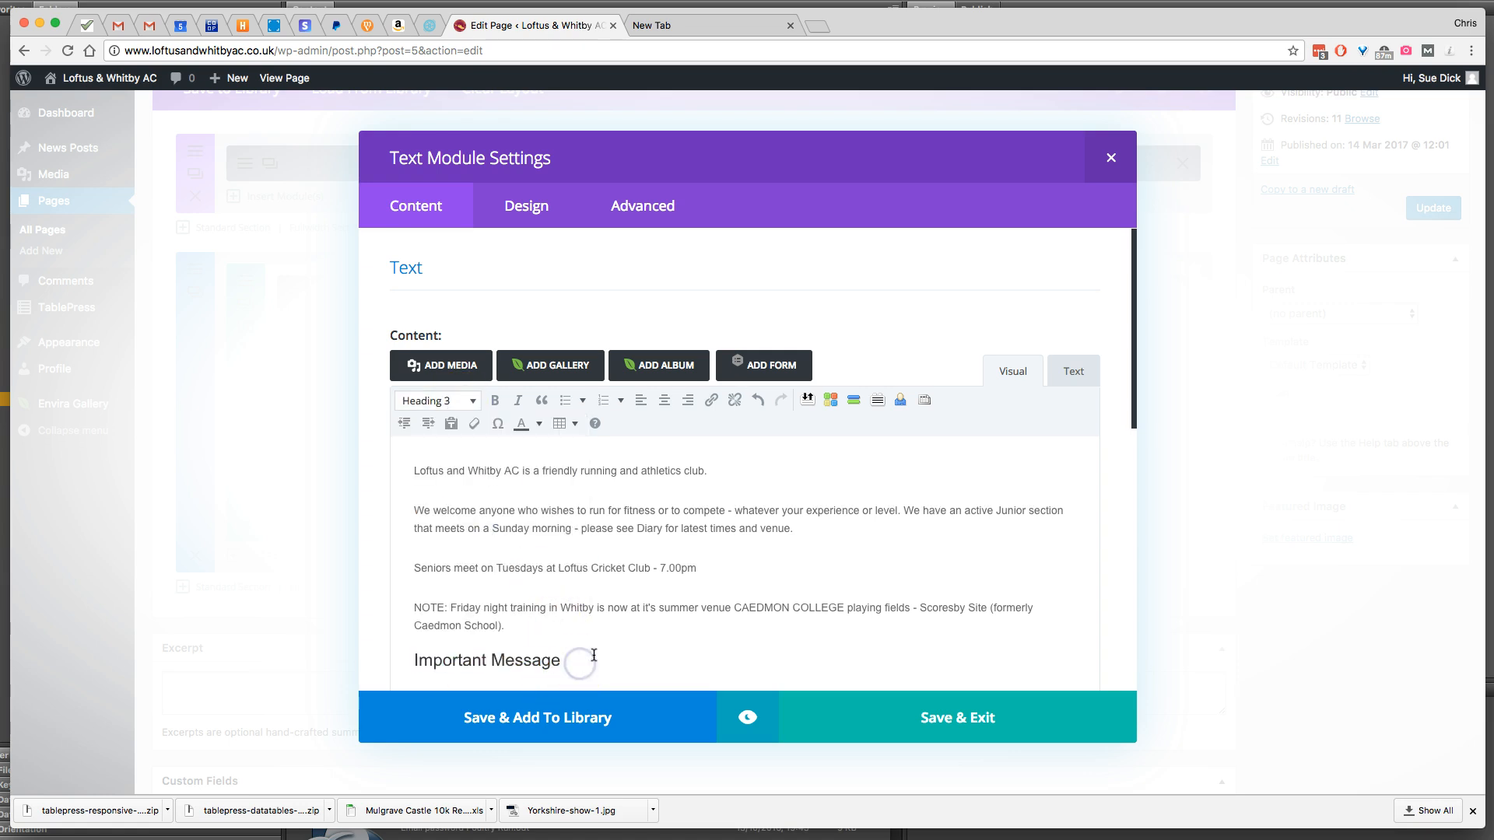
{"action": "key", "text": "Return"}
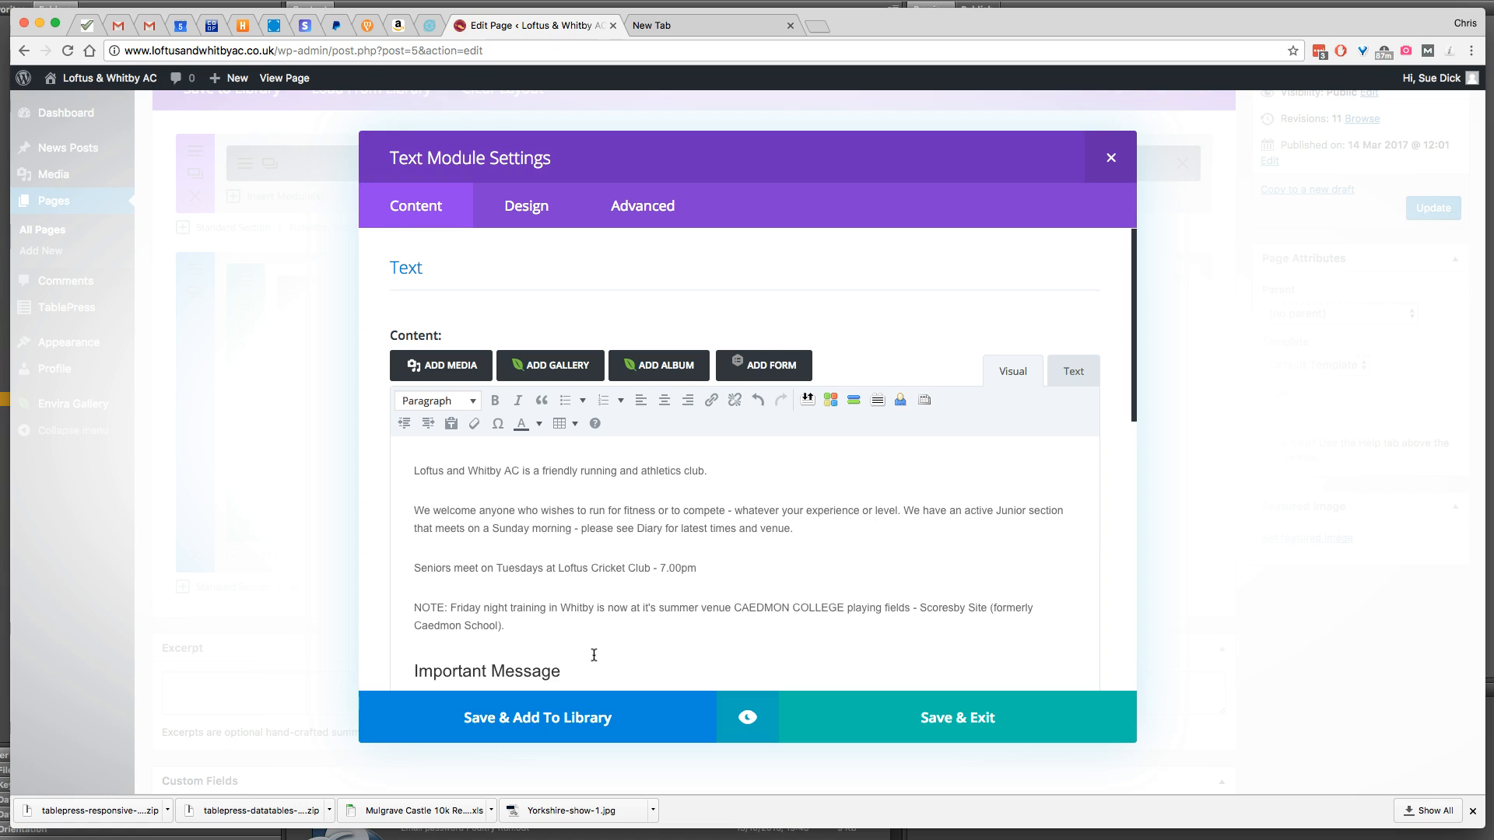
{"action": "scroll", "coordinate": [810, 518], "scroll_direction": "down", "scroll_amount": 3}
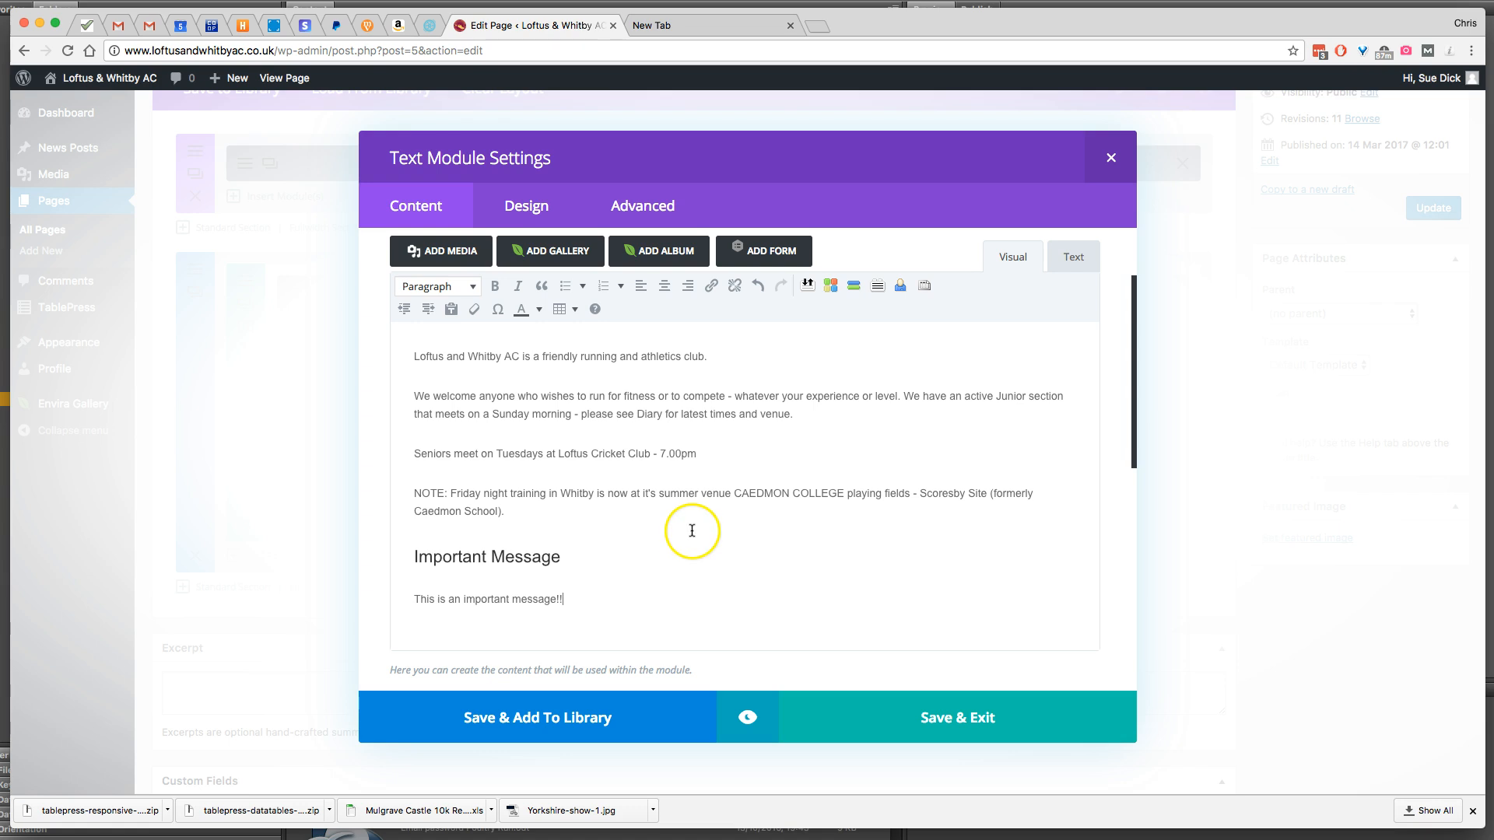
{"action": "scroll", "coordinate": [750, 637], "scroll_direction": "up", "scroll_amount": 1}
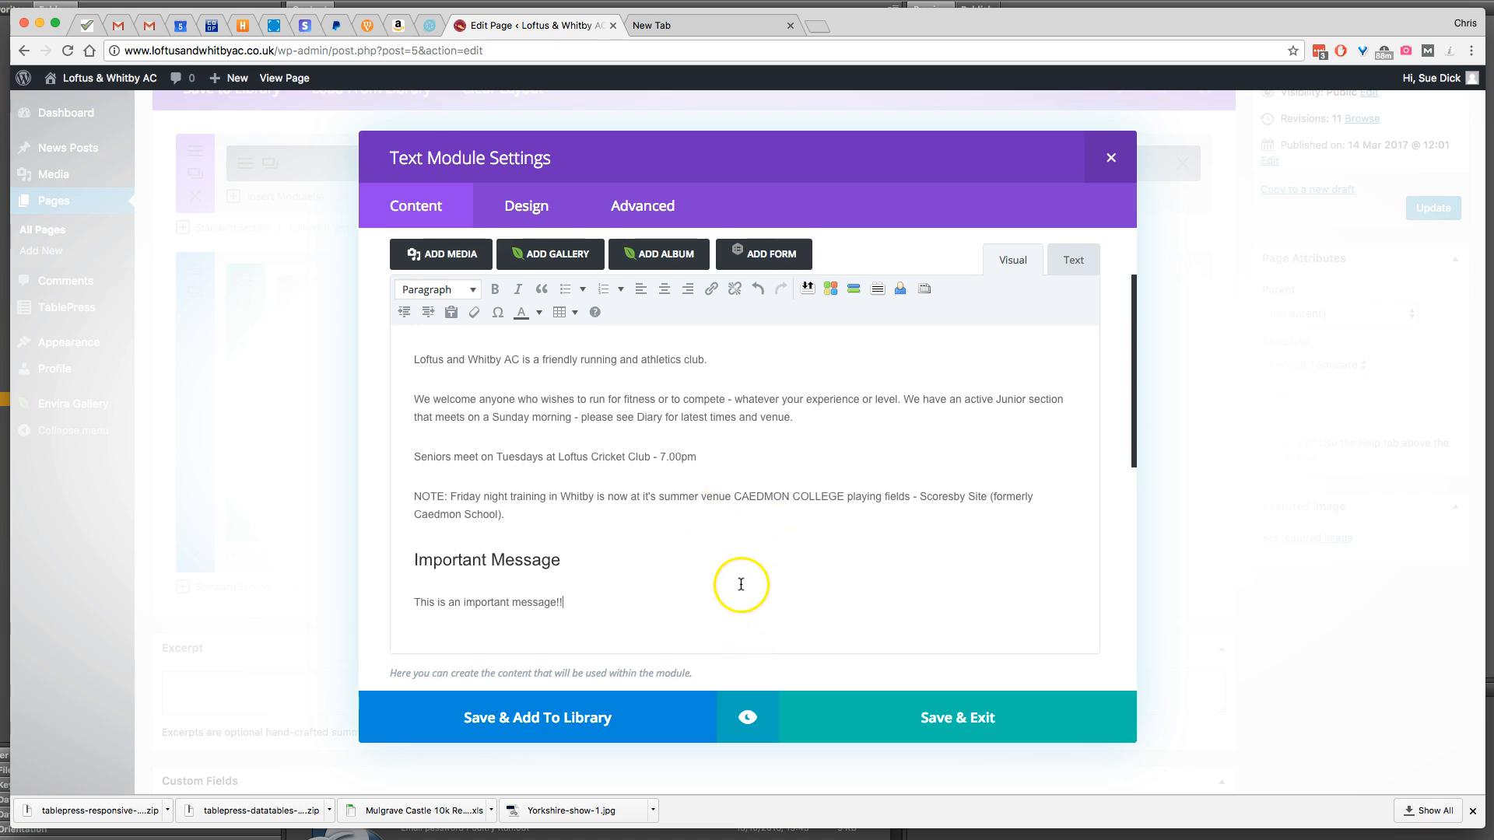
Start adding media below the important message paragraph and select the runner photo 70-P1010343.jpg from the media library.
{"action": "left_click", "coordinate": [588, 643]}
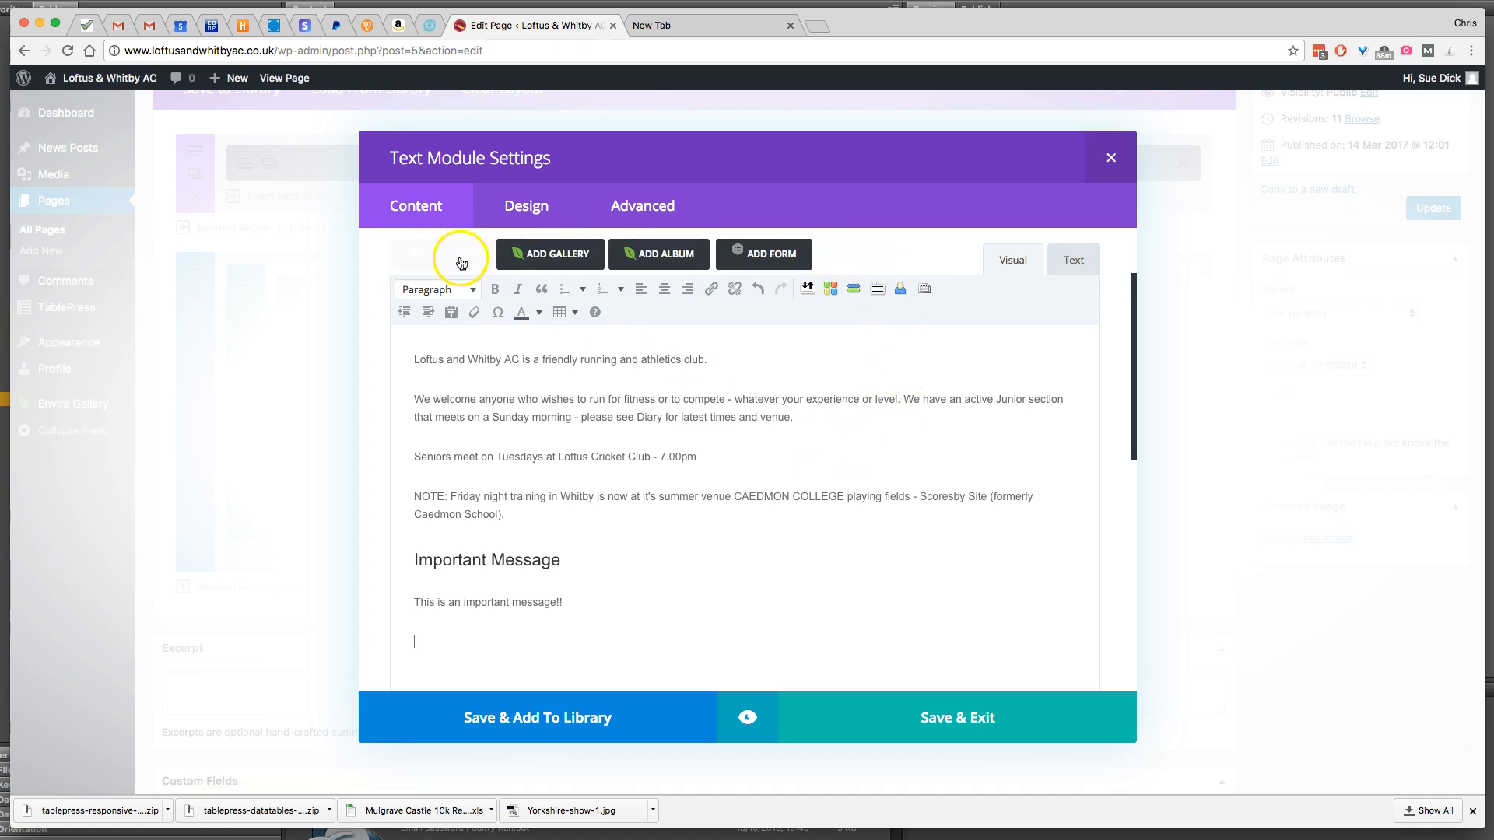
{"action": "left_click", "coordinate": [464, 259]}
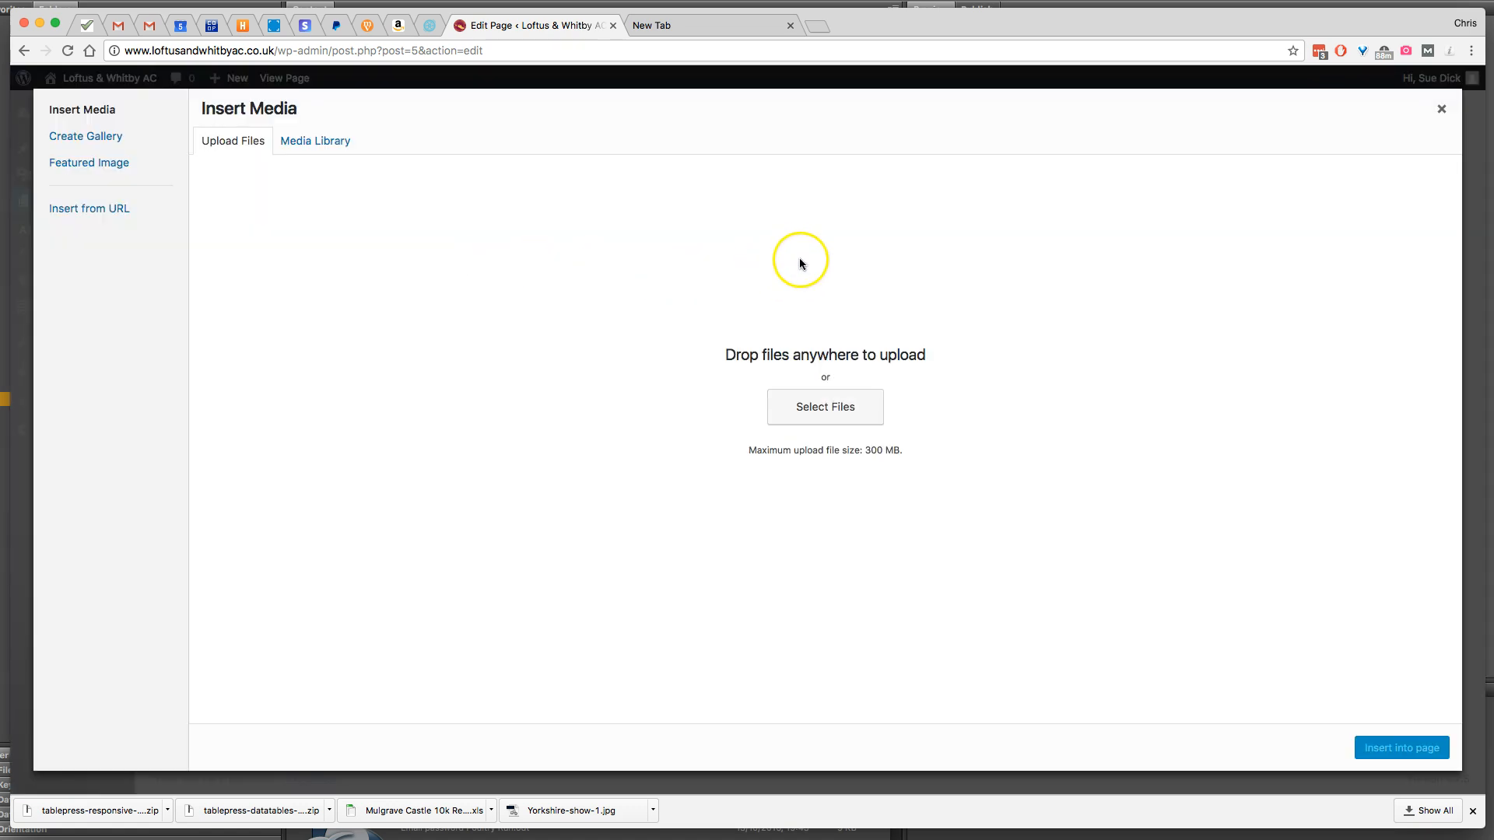
{"action": "left_click", "coordinate": [295, 140]}
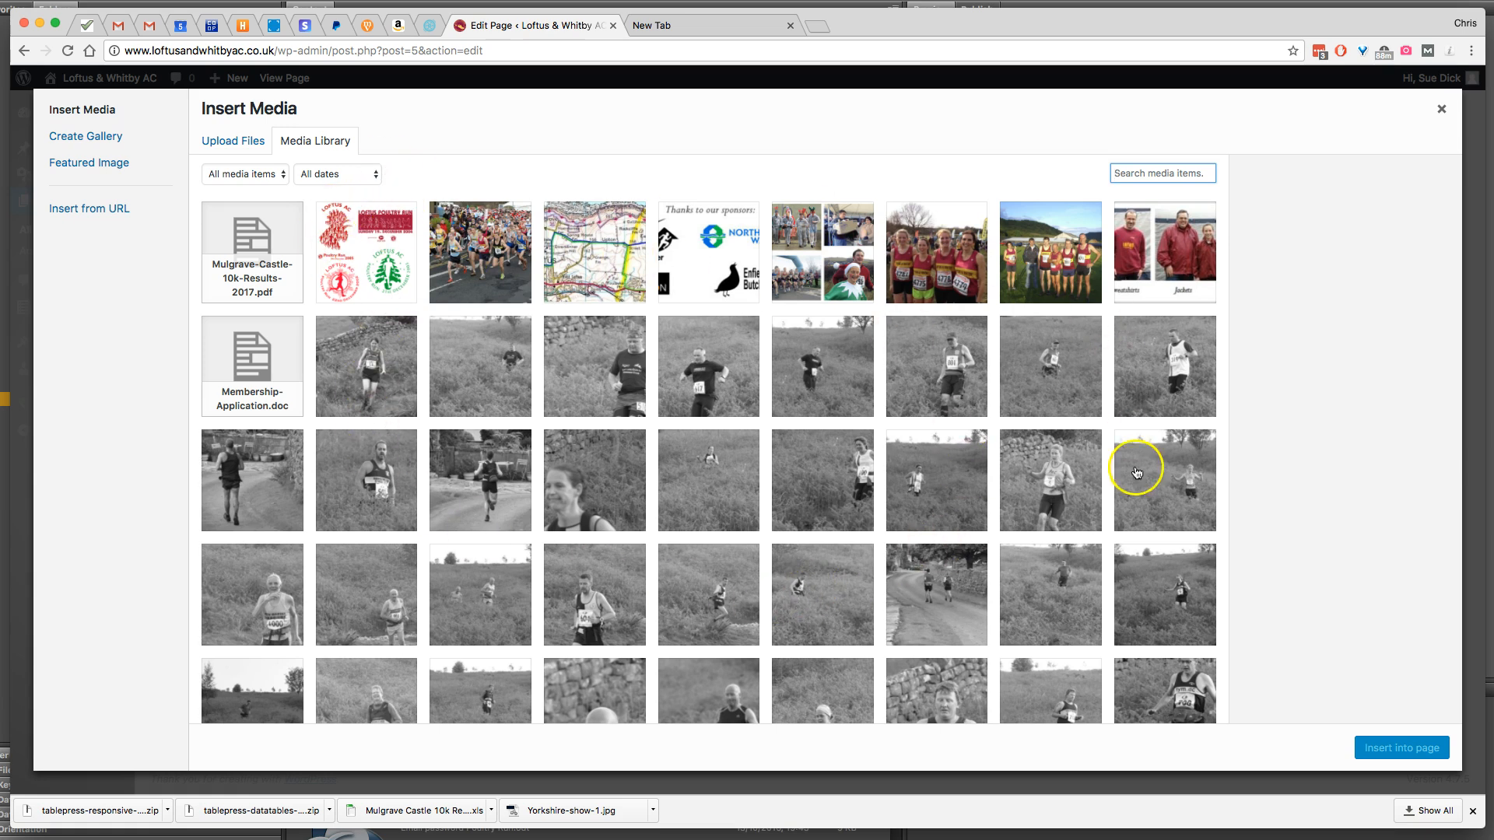
{"action": "scroll", "coordinate": [822, 510], "scroll_direction": "down", "scroll_amount": 2}
{"action": "scroll", "coordinate": [823, 510], "scroll_direction": "down", "scroll_amount": 15}
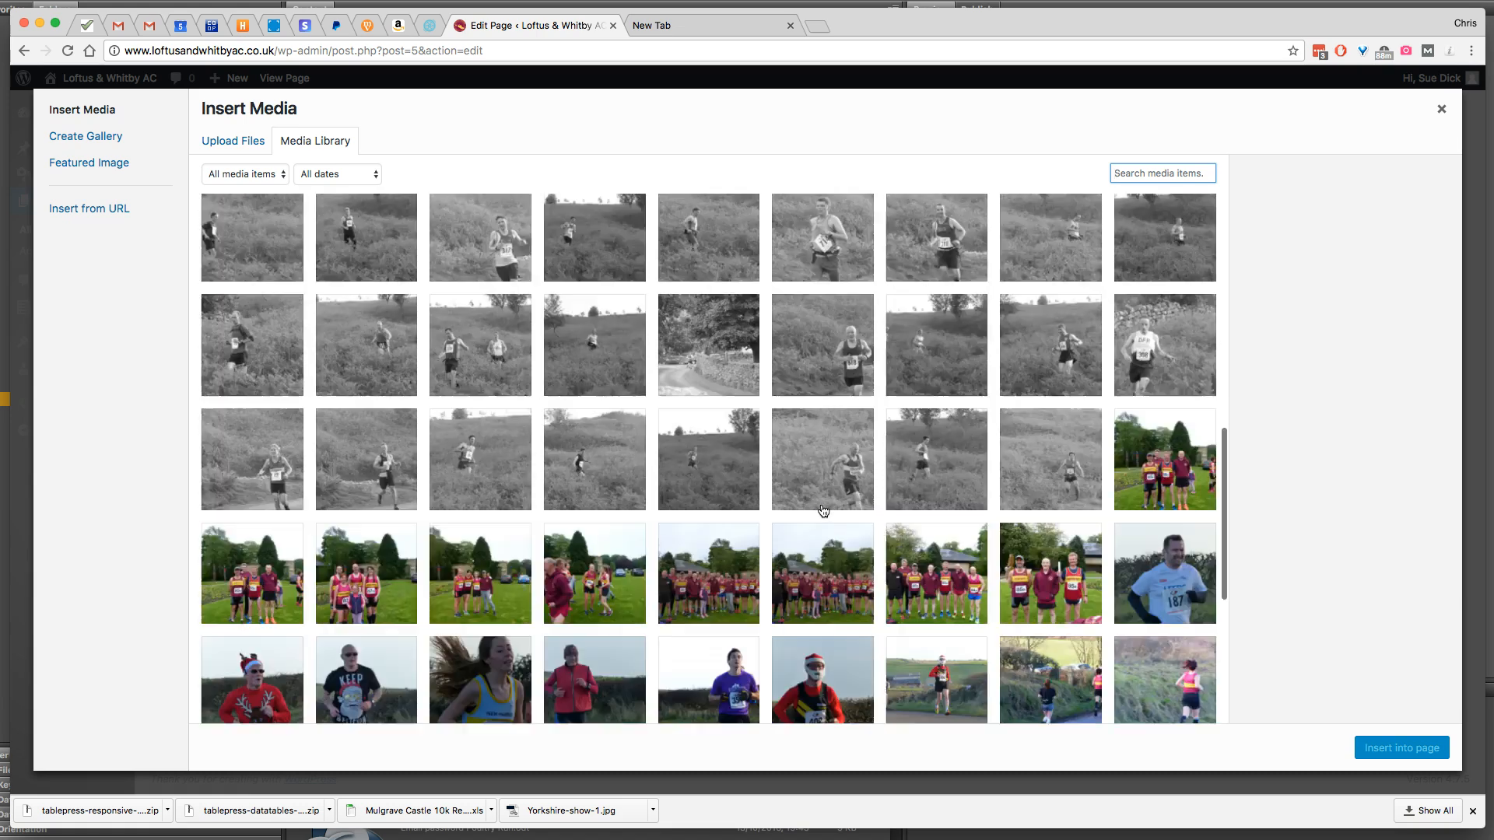
{"action": "scroll", "coordinate": [1097, 501], "scroll_direction": "down", "scroll_amount": 10}
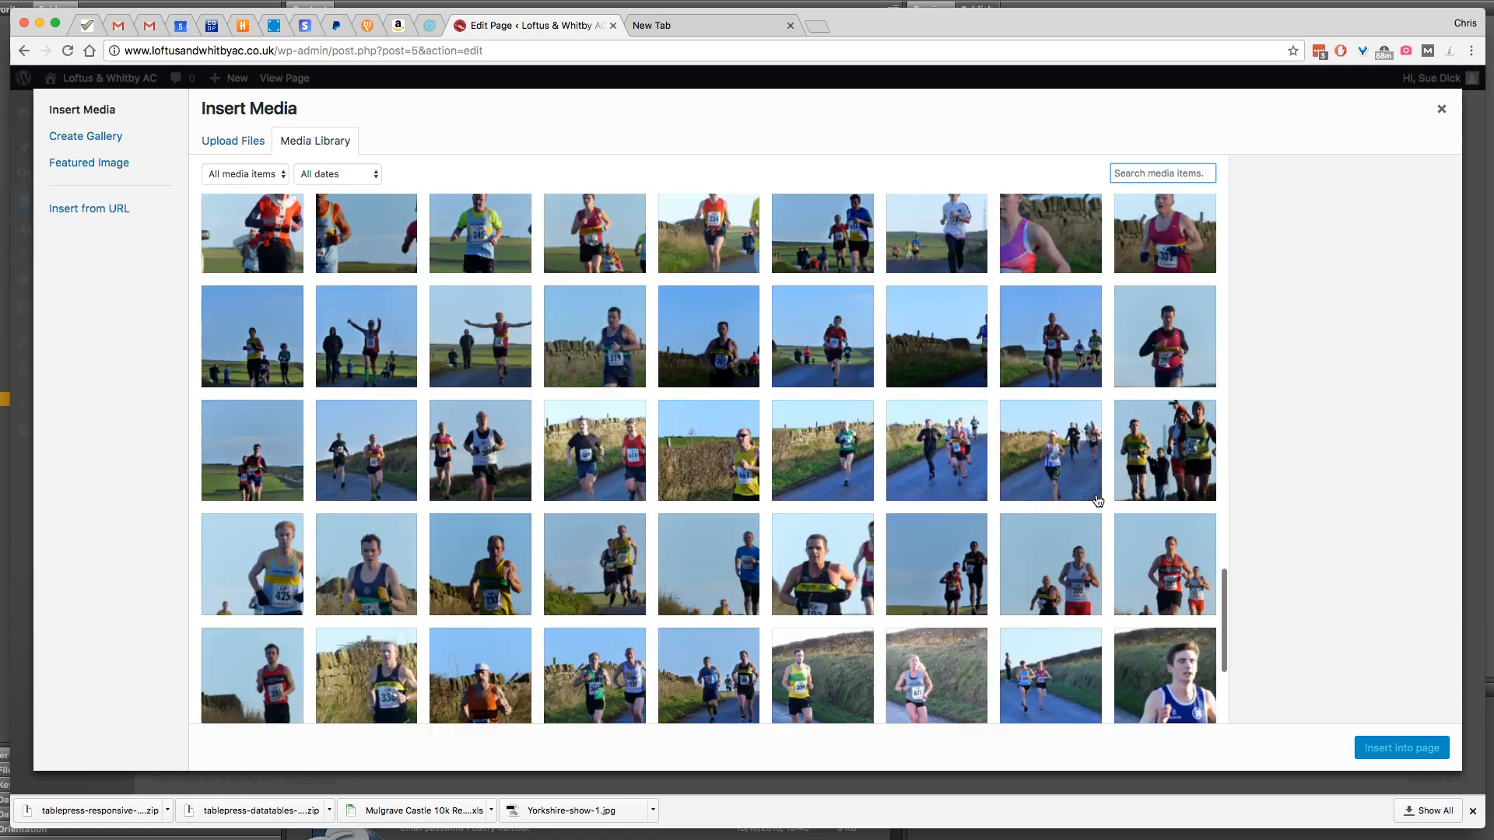
{"action": "scroll", "coordinate": [965, 450], "scroll_direction": "down", "scroll_amount": 10}
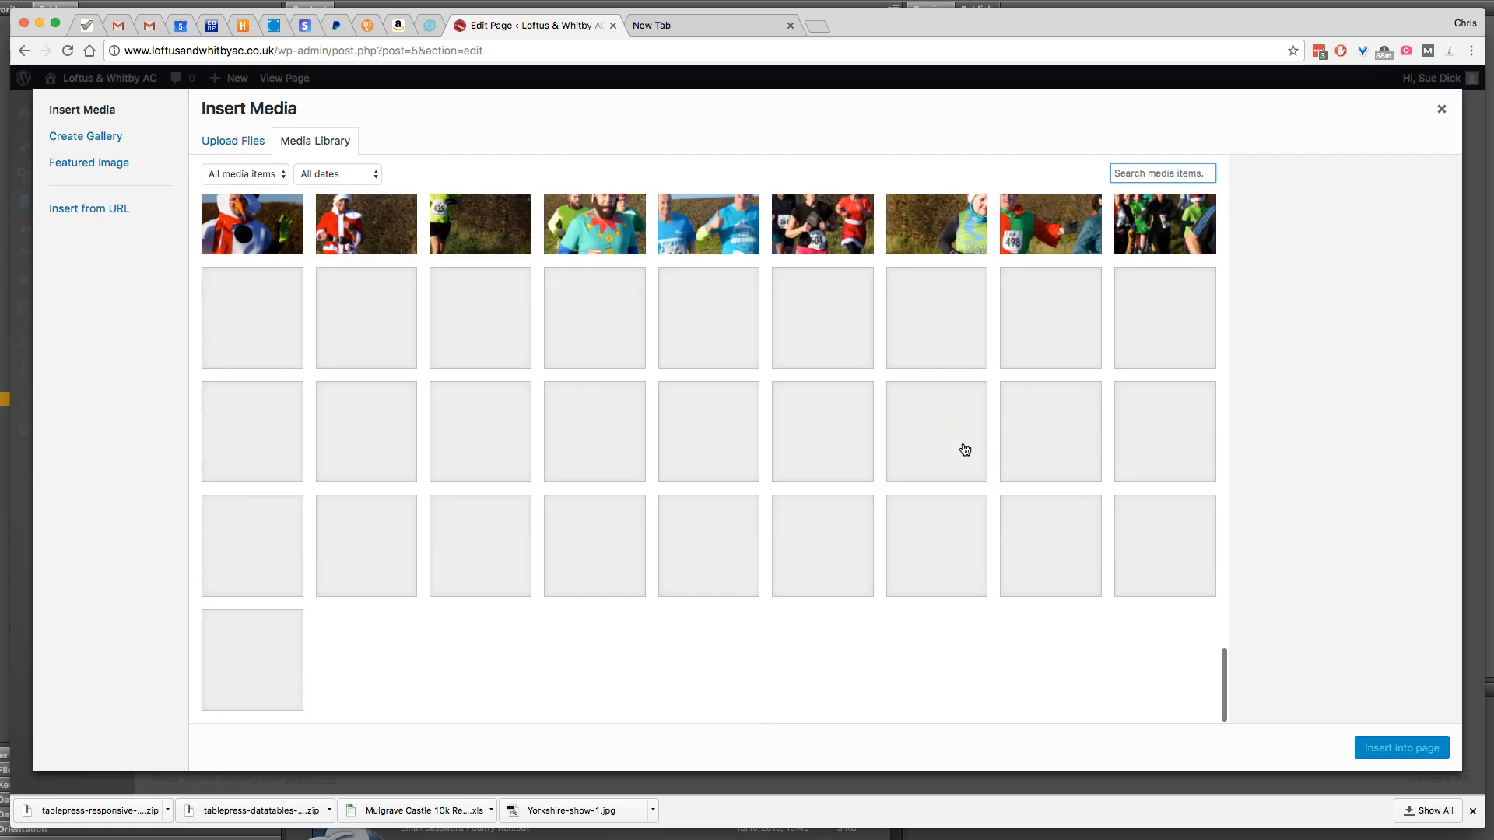
{"action": "scroll", "coordinate": [963, 450], "scroll_direction": "down", "scroll_amount": 10}
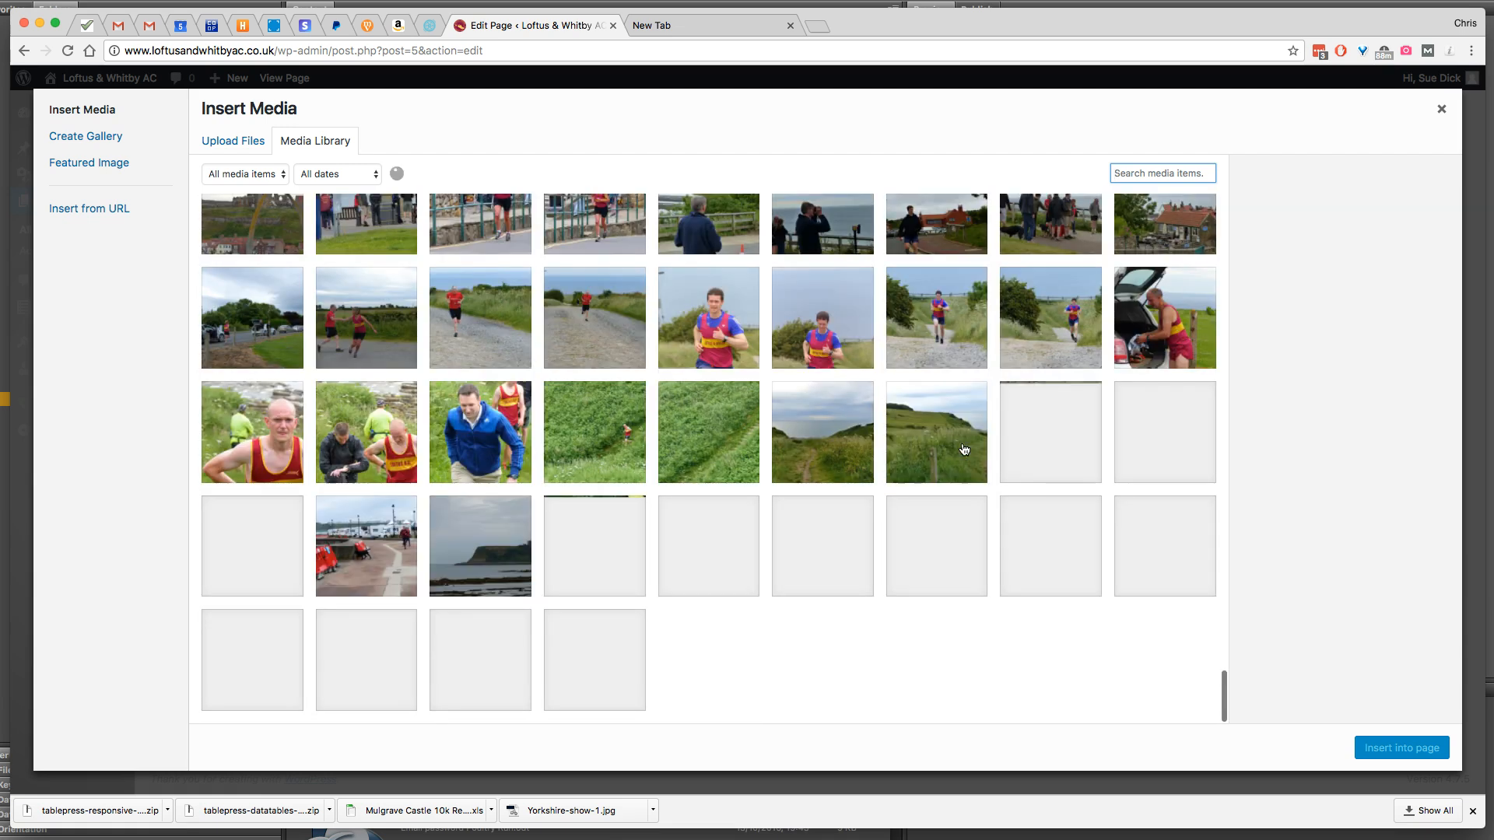
{"action": "scroll", "coordinate": [963, 449], "scroll_direction": "down", "scroll_amount": 1}
{"action": "scroll", "coordinate": [963, 449], "scroll_direction": "down", "scroll_amount": 5}
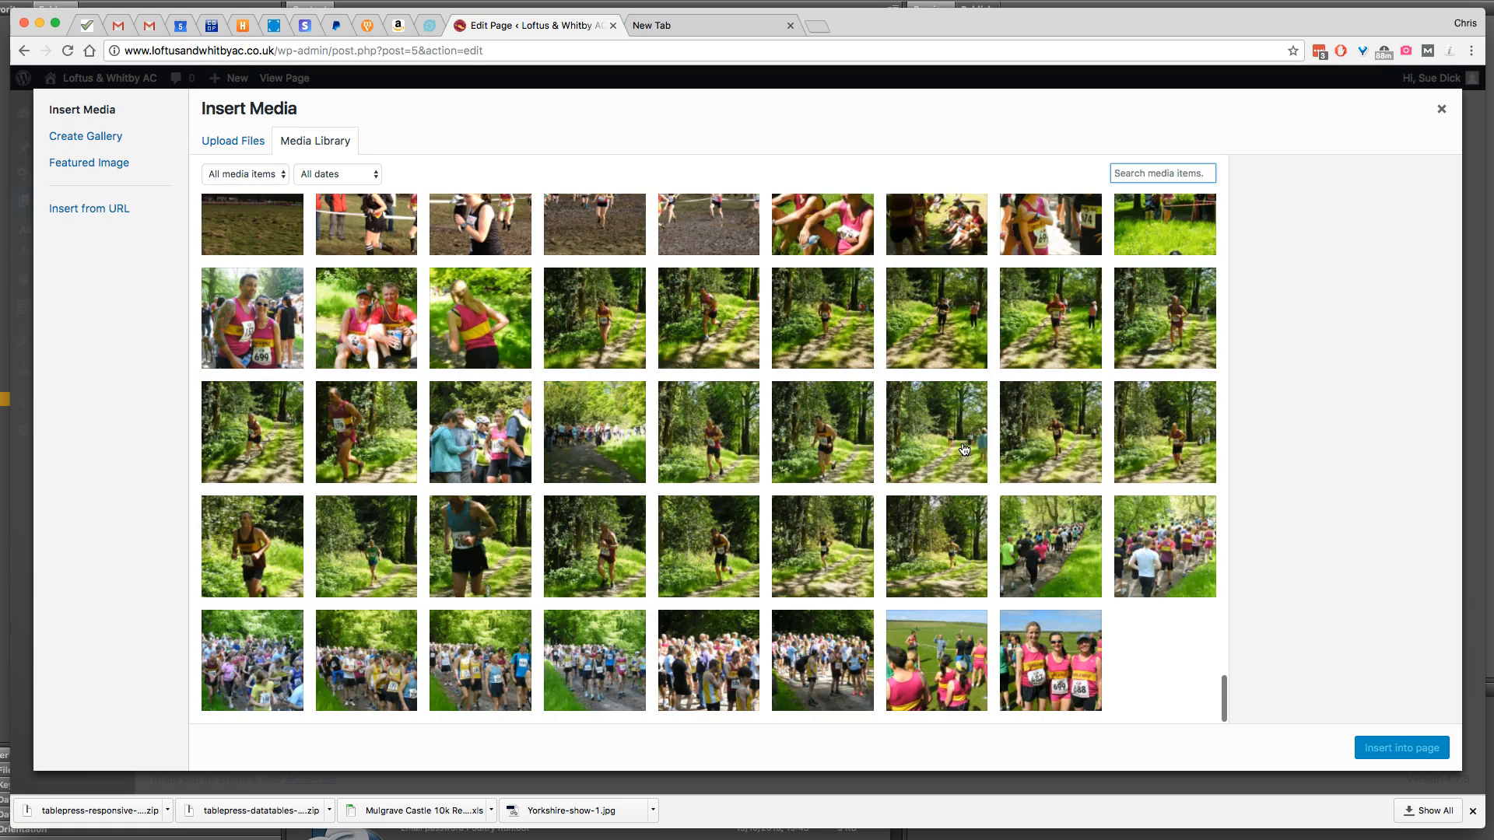
{"action": "scroll", "coordinate": [963, 450], "scroll_direction": "up", "scroll_amount": 20}
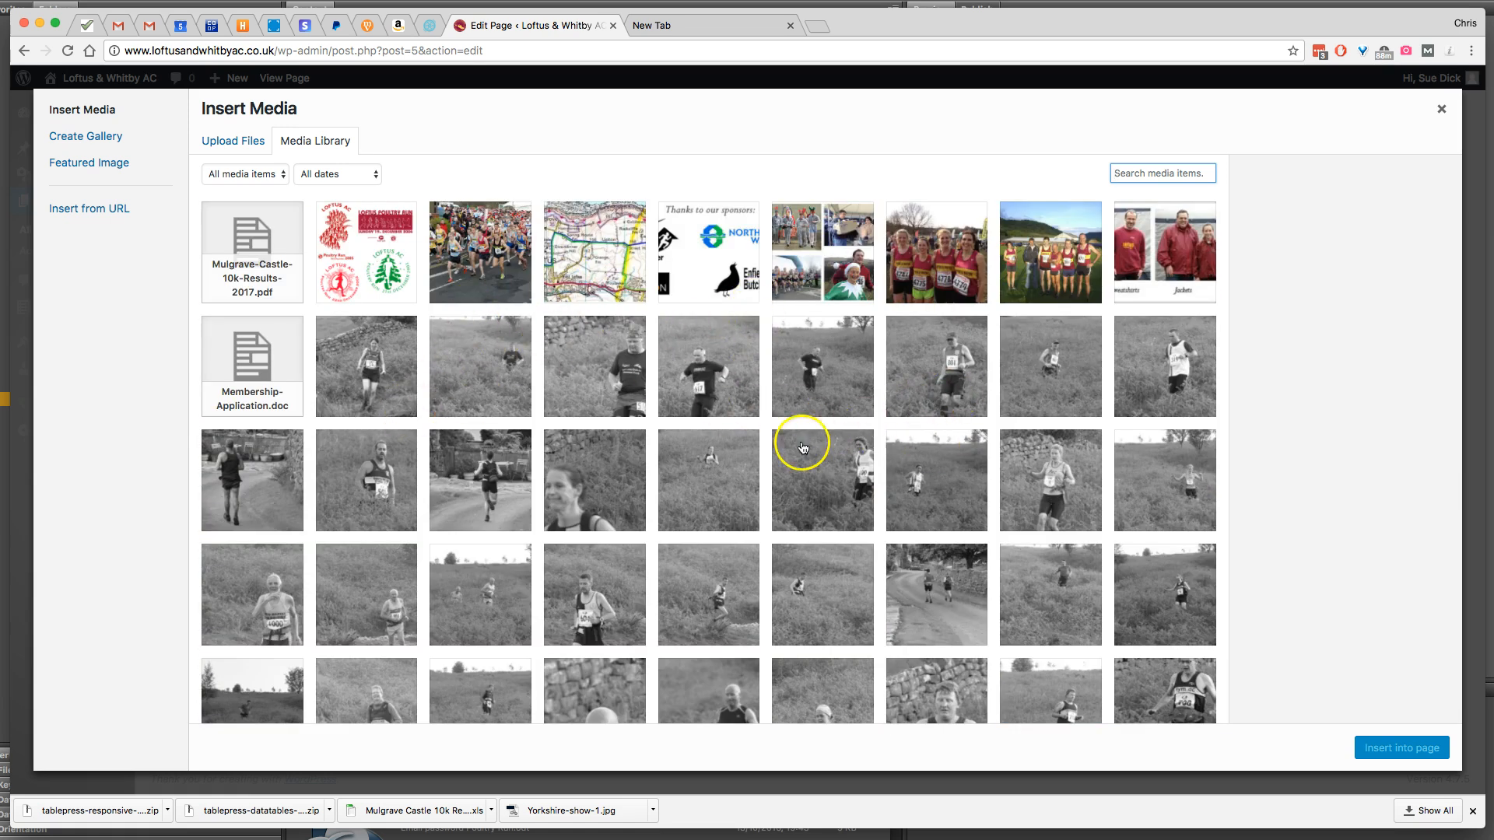
{"action": "left_click", "coordinate": [406, 385]}
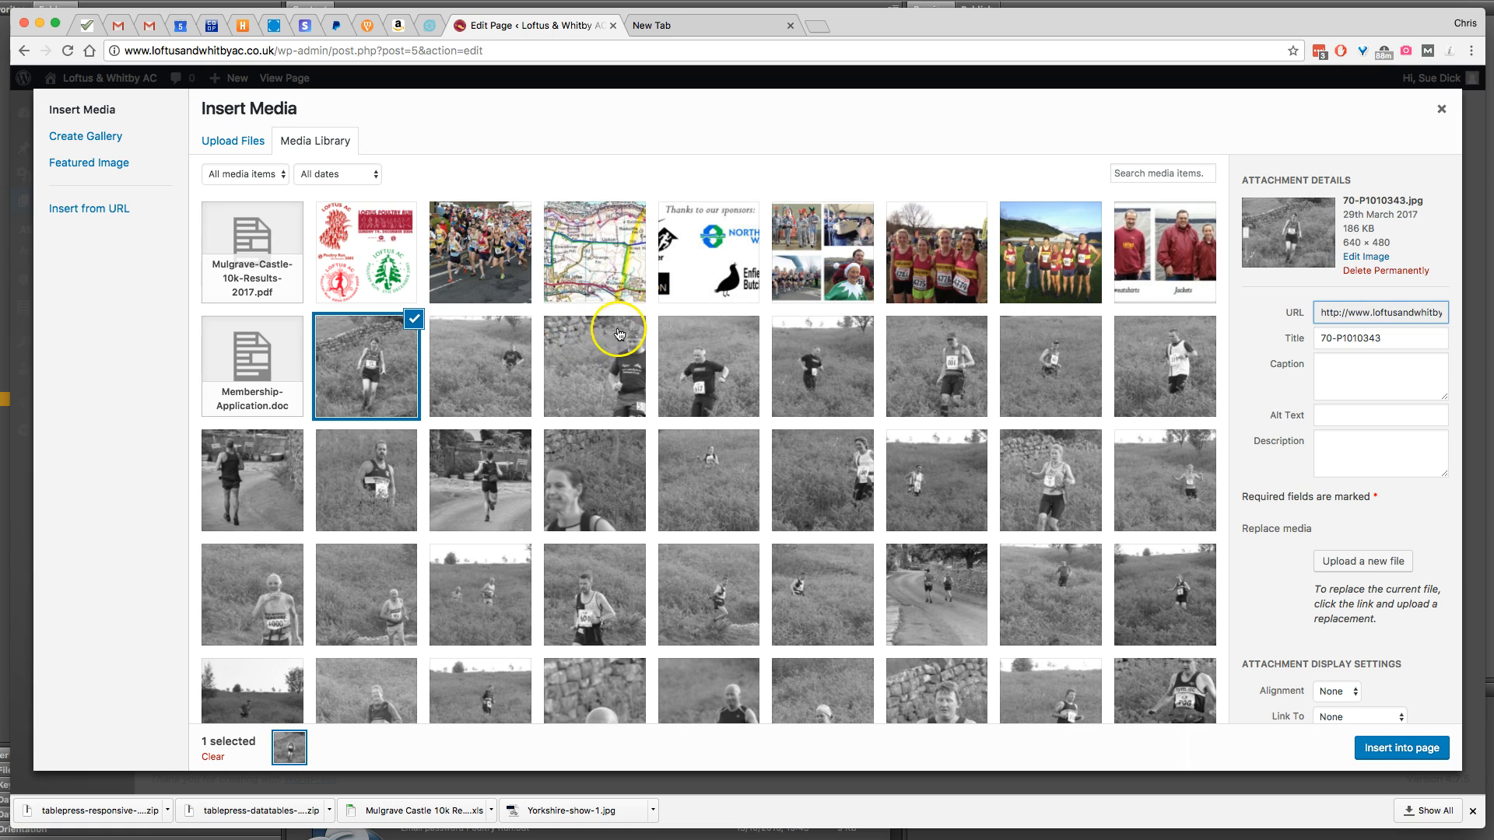
Set both the alt text and the title of the selected photo to "Runner".
{"action": "scroll", "coordinate": [823, 337], "scroll_direction": "down", "scroll_amount": 2}
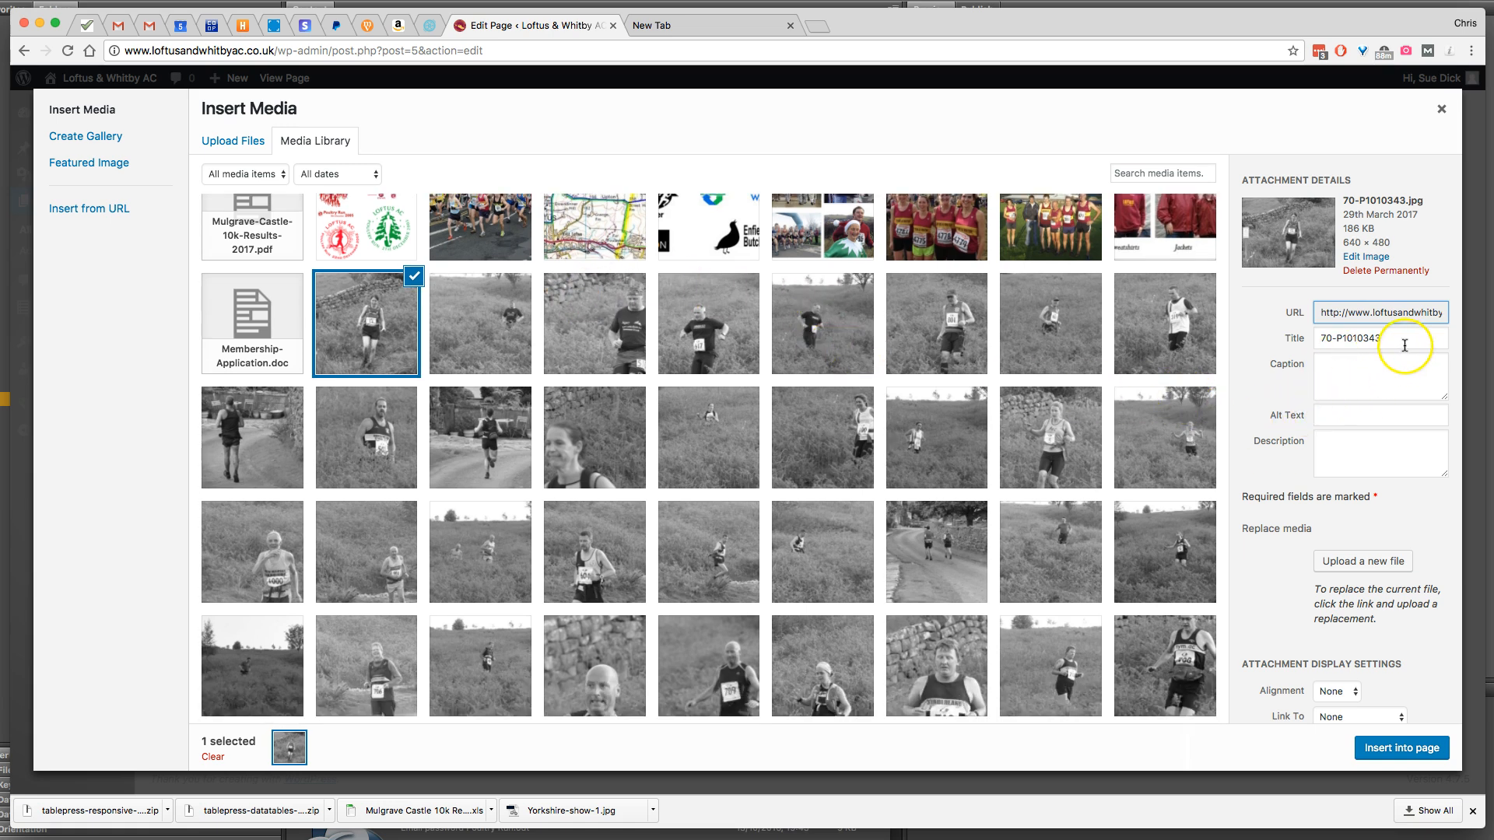
{"action": "left_click", "coordinate": [1350, 417]}
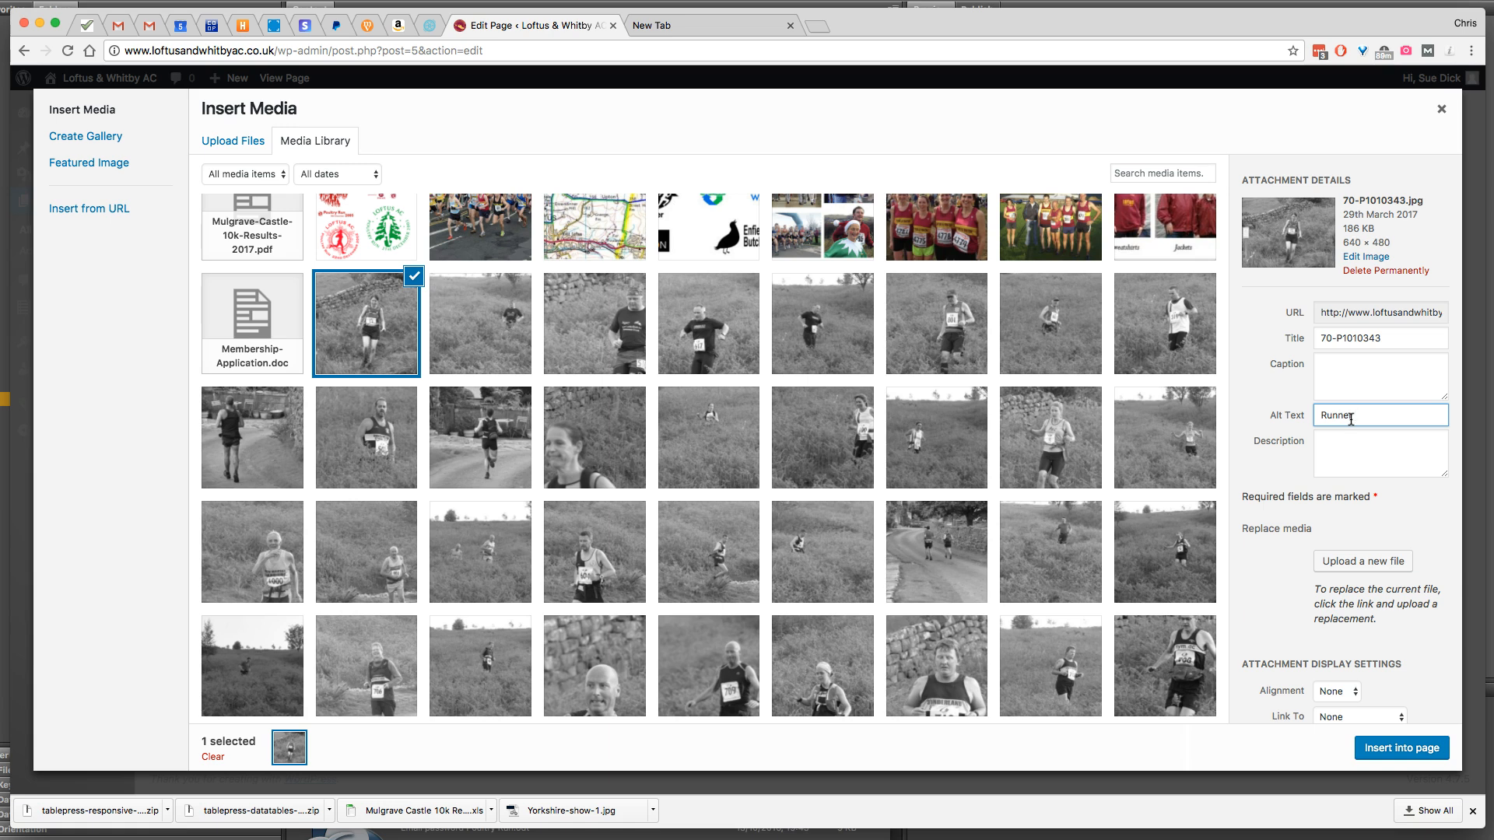
{"action": "left_click", "coordinate": [1401, 363]}
{"action": "left_click_drag", "start_coordinate": [1400, 341], "coordinate": [1289, 342]}
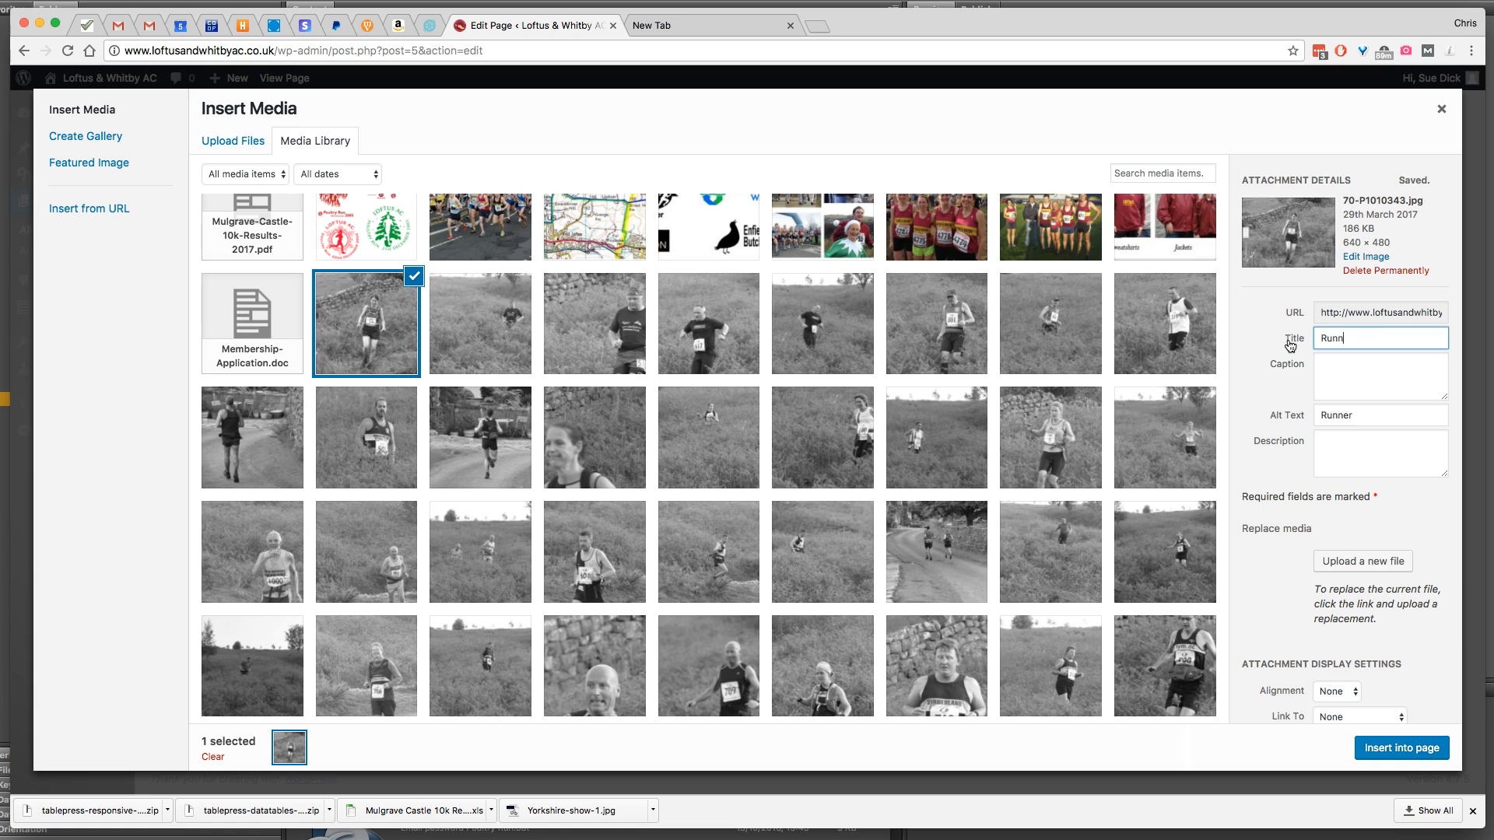
Insert the runner photo into the page at Medium – 300 × 225 size.
{"action": "scroll", "coordinate": [1292, 522], "scroll_direction": "down", "scroll_amount": 2}
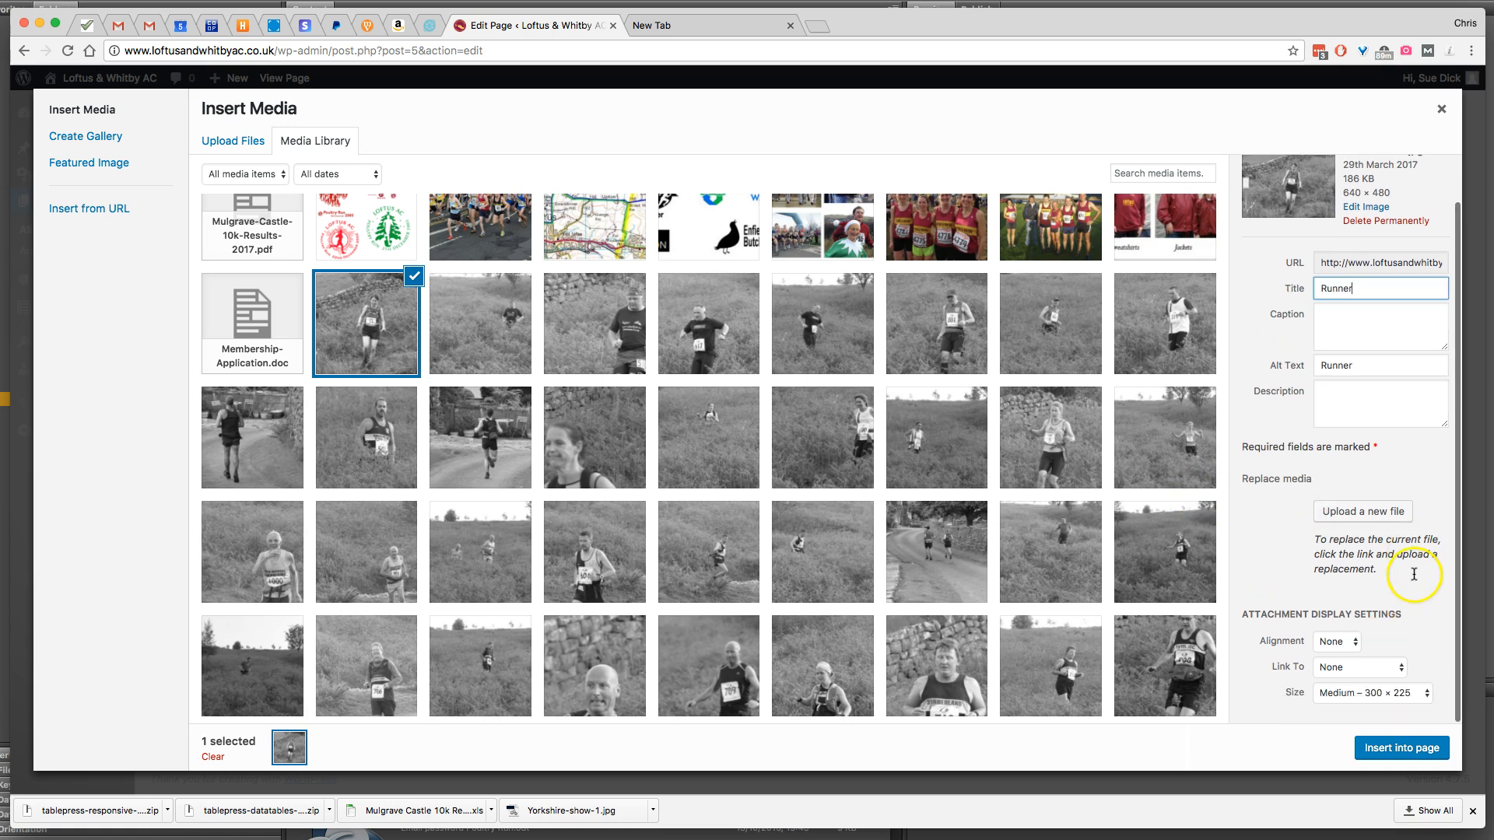
{"action": "left_click", "coordinate": [1346, 693]}
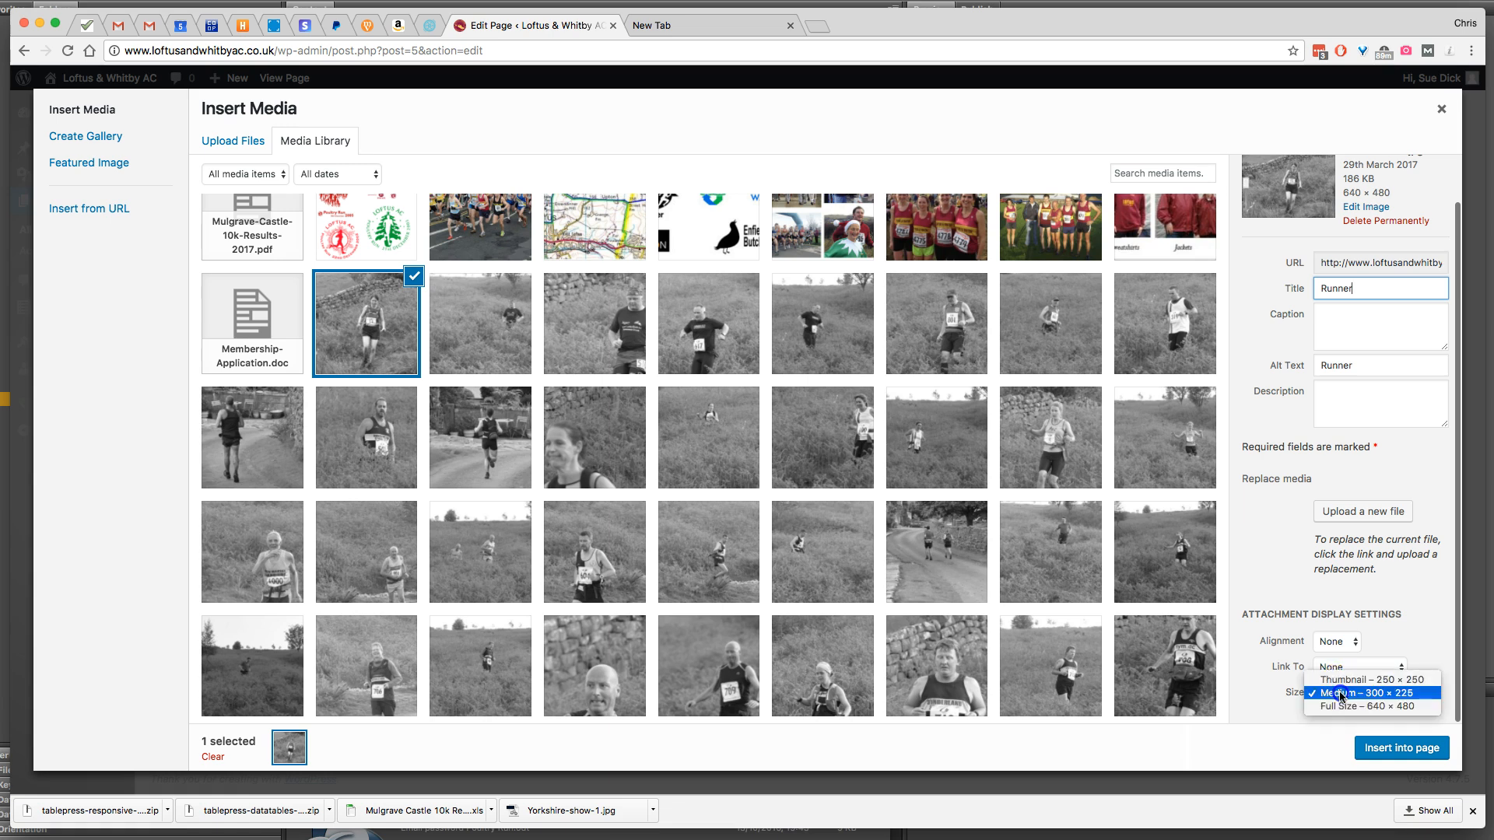
{"action": "left_click", "coordinate": [1393, 700]}
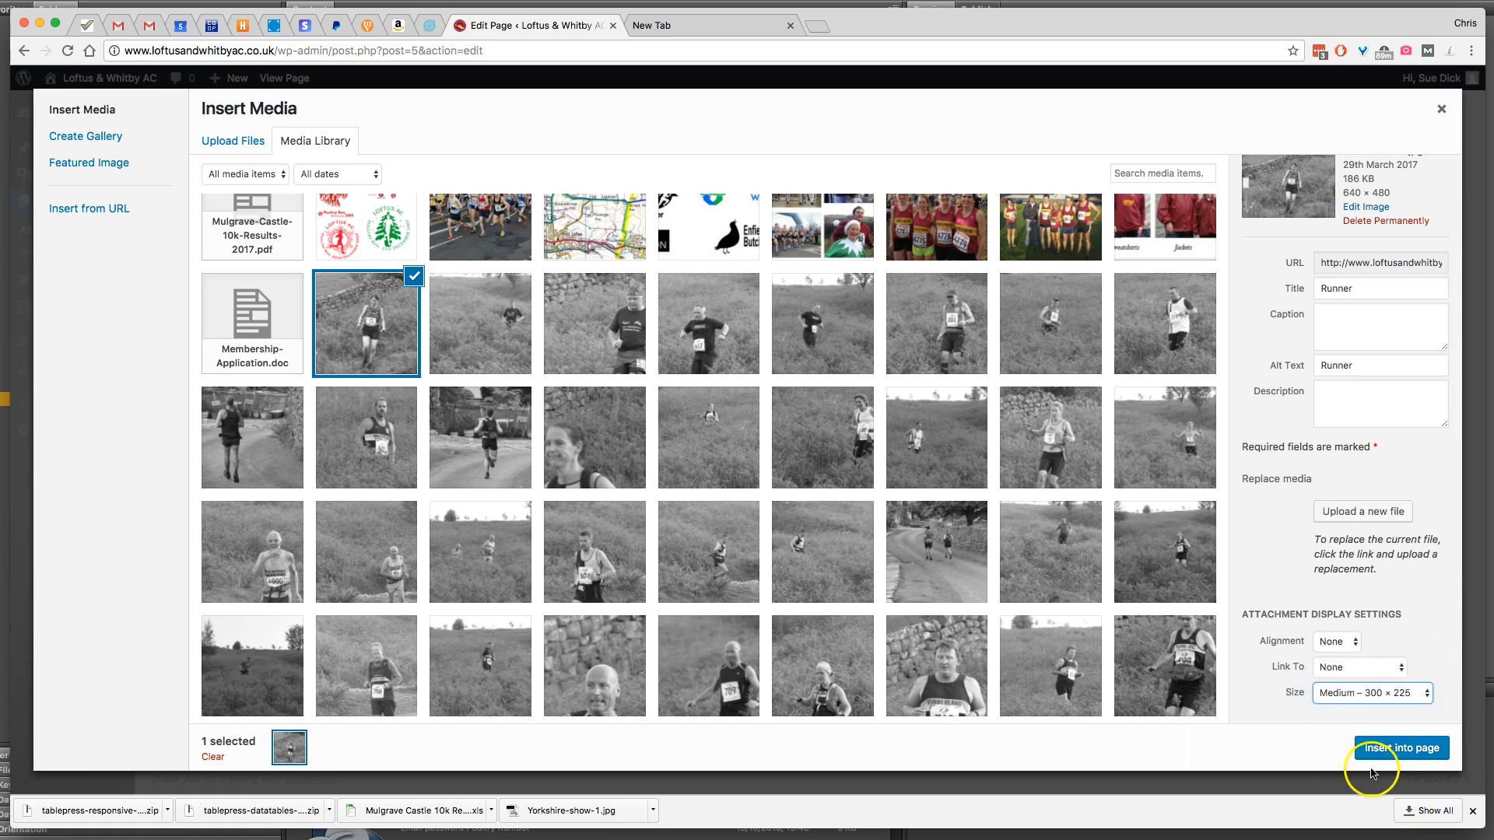
{"action": "left_click", "coordinate": [1406, 748]}
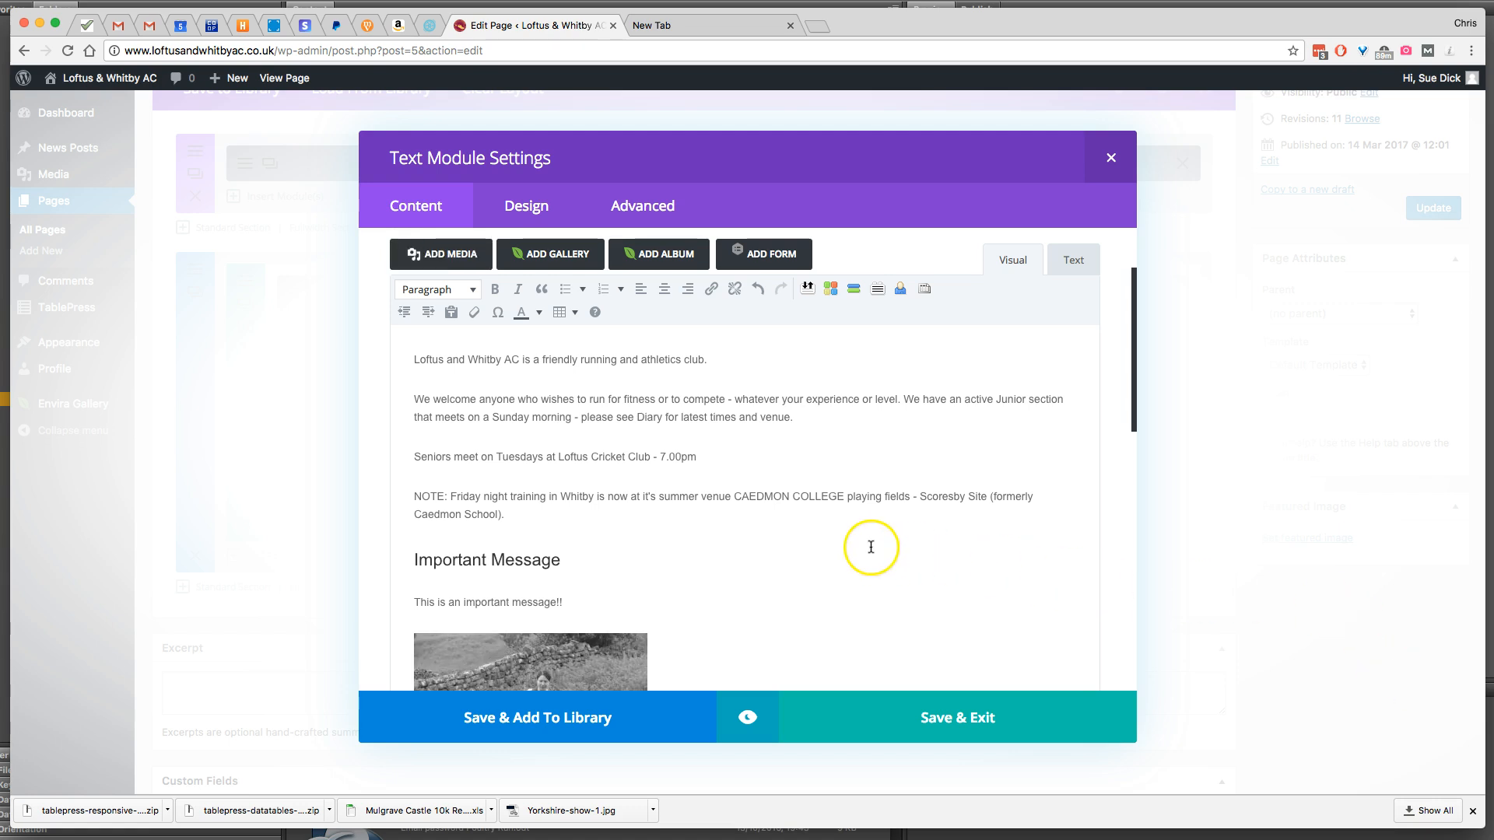
Examine the inserted photo's image details, including its display settings and advanced options, and close them without changes.
{"action": "scroll", "coordinate": [864, 545], "scroll_direction": "down", "scroll_amount": 5}
{"action": "scroll", "coordinate": [700, 514], "scroll_direction": "up", "scroll_amount": 1}
{"action": "left_click", "coordinate": [593, 535]}
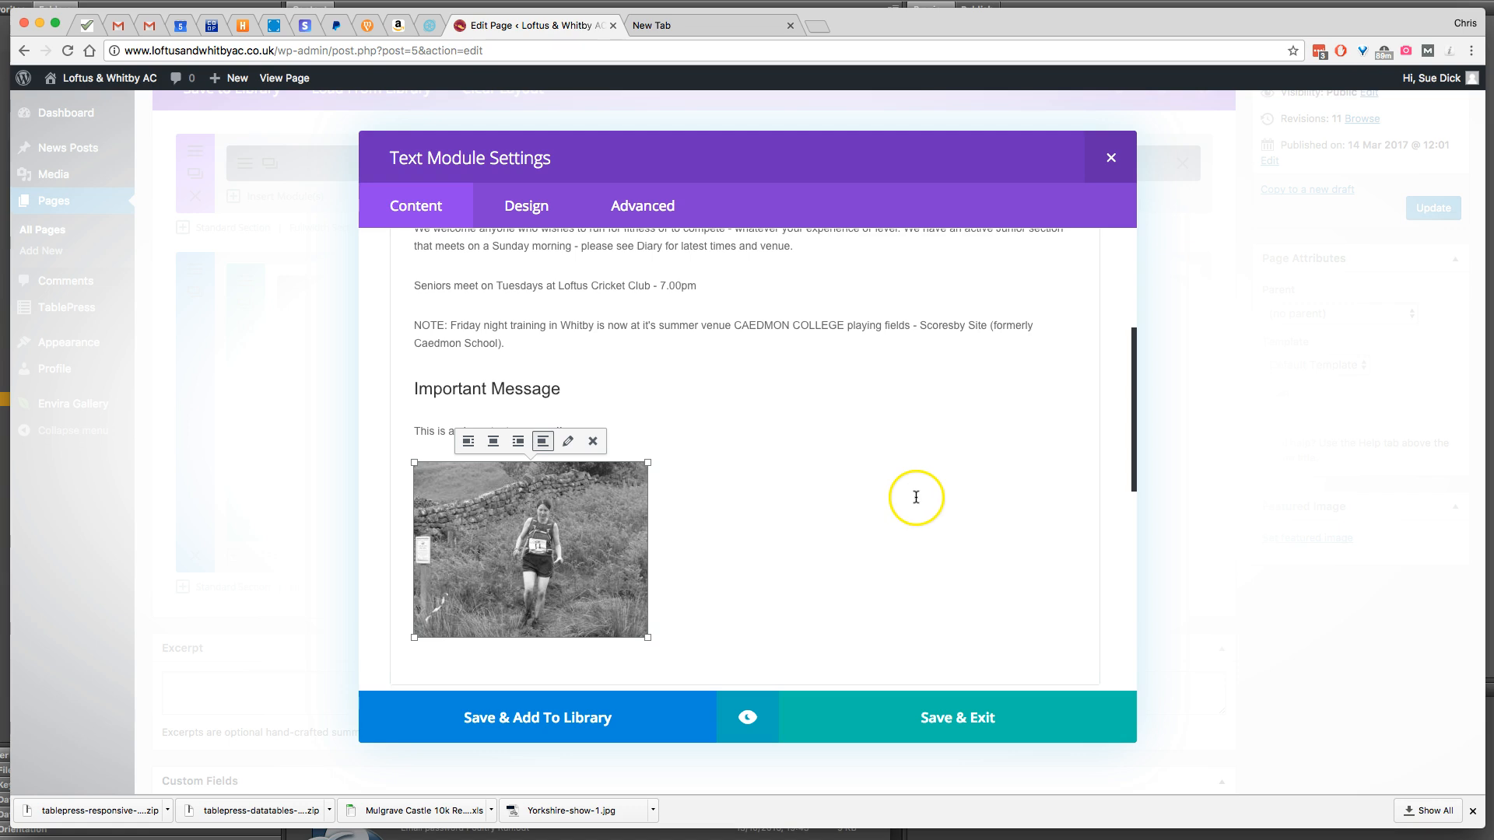
{"action": "left_click", "coordinate": [914, 498]}
{"action": "left_click", "coordinate": [582, 547]}
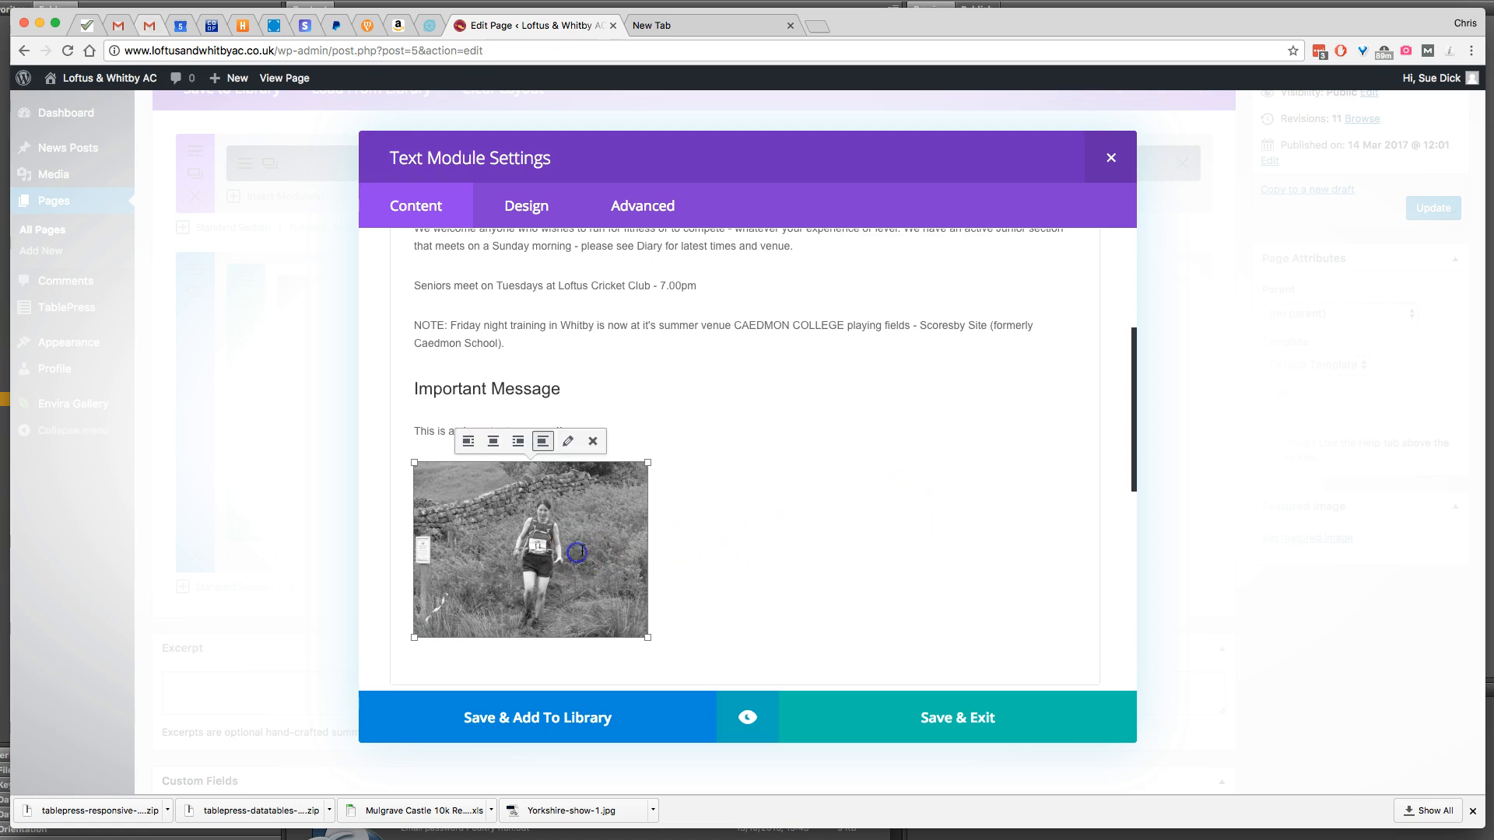
{"action": "left_click", "coordinate": [567, 442]}
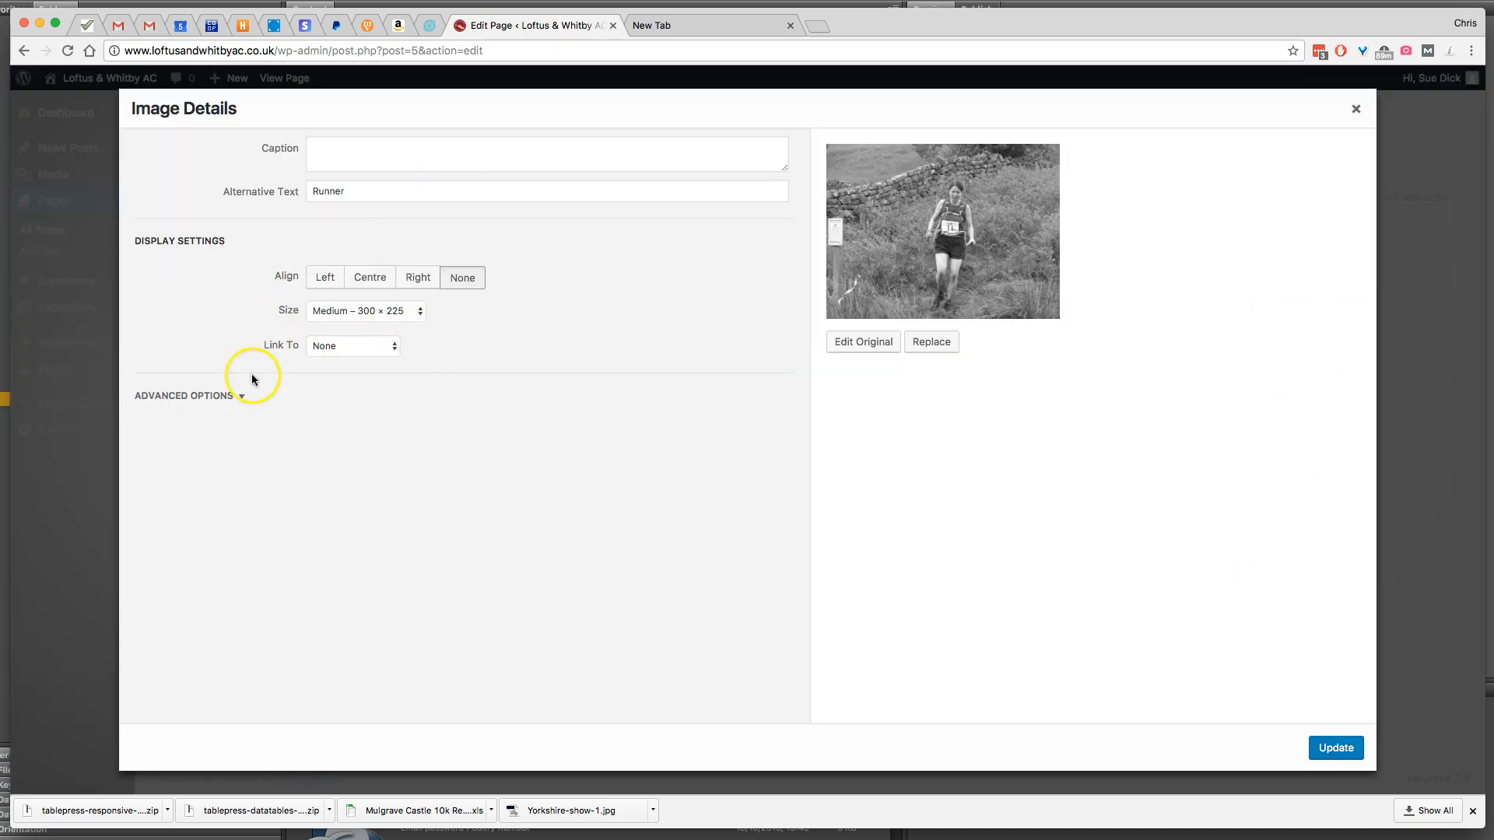
{"action": "left_click", "coordinate": [227, 398]}
{"action": "left_click", "coordinate": [229, 399]}
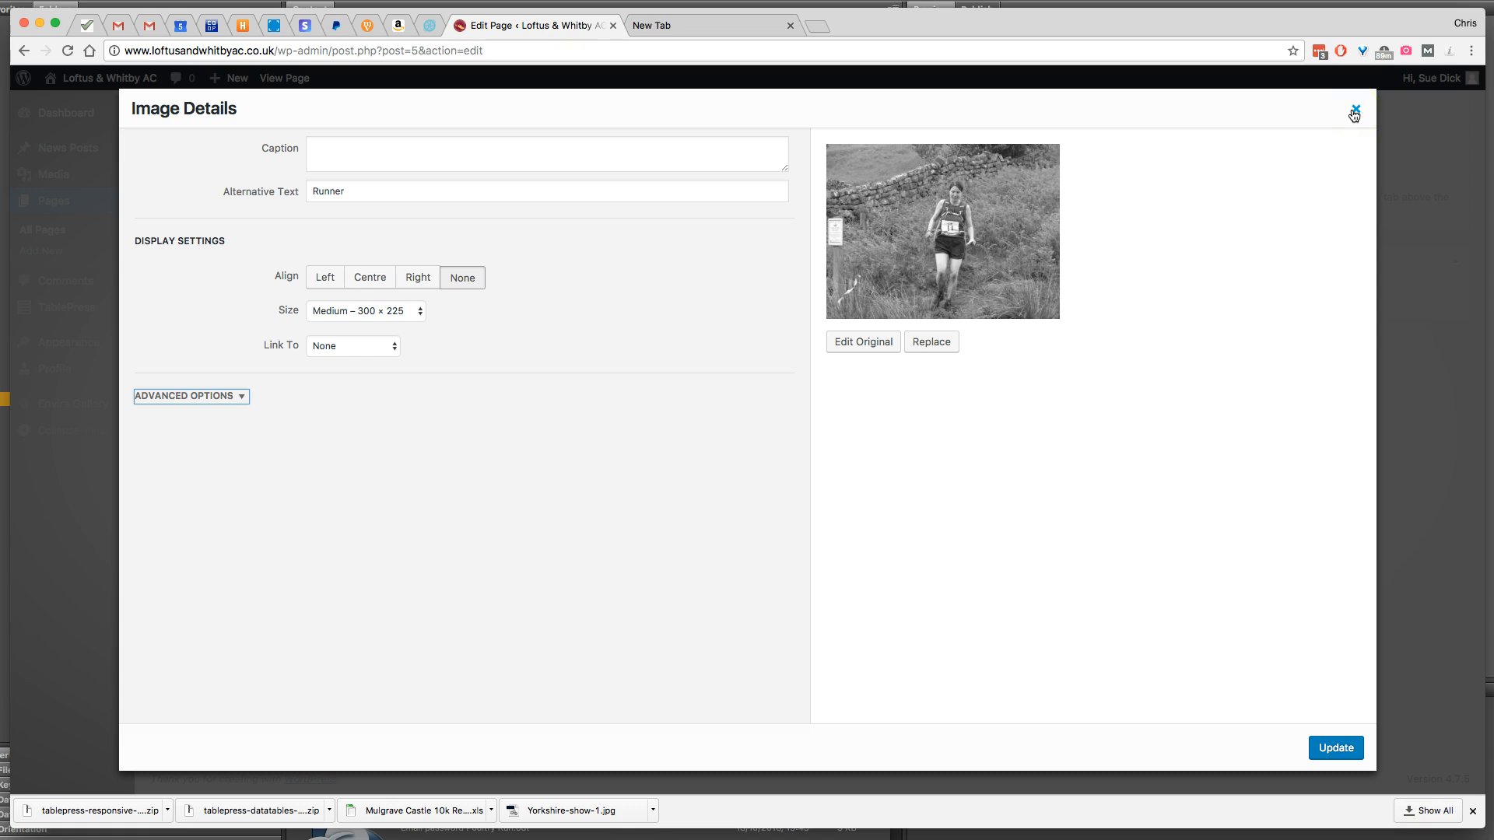
{"action": "left_click", "coordinate": [1354, 114]}
Save the Welcome Text module and update the Home page.
{"action": "left_click", "coordinate": [957, 738]}
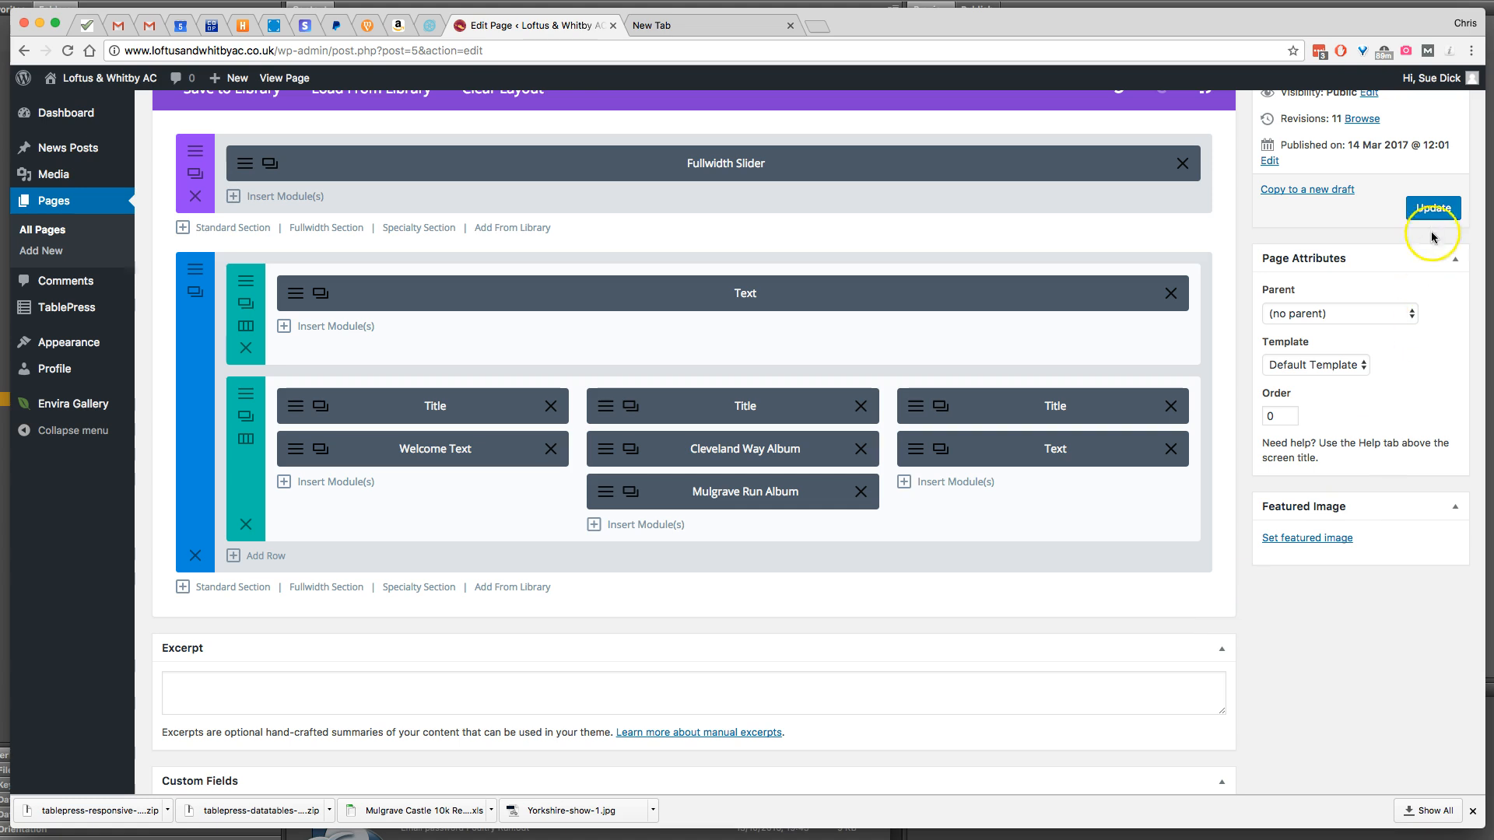
{"action": "scroll", "coordinate": [1411, 434], "scroll_direction": "up", "scroll_amount": 5}
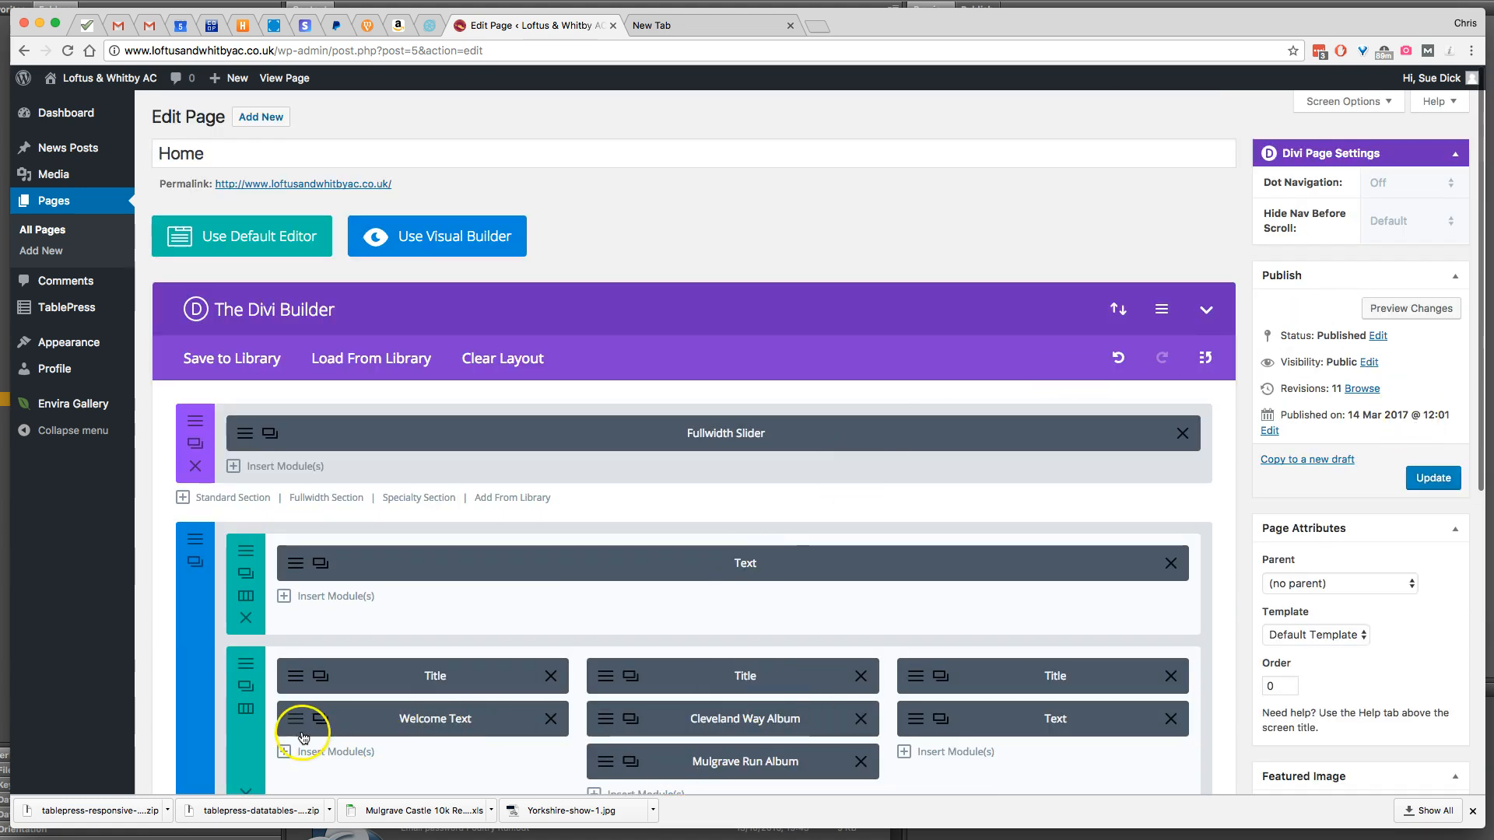
{"action": "left_click", "coordinate": [1430, 482]}
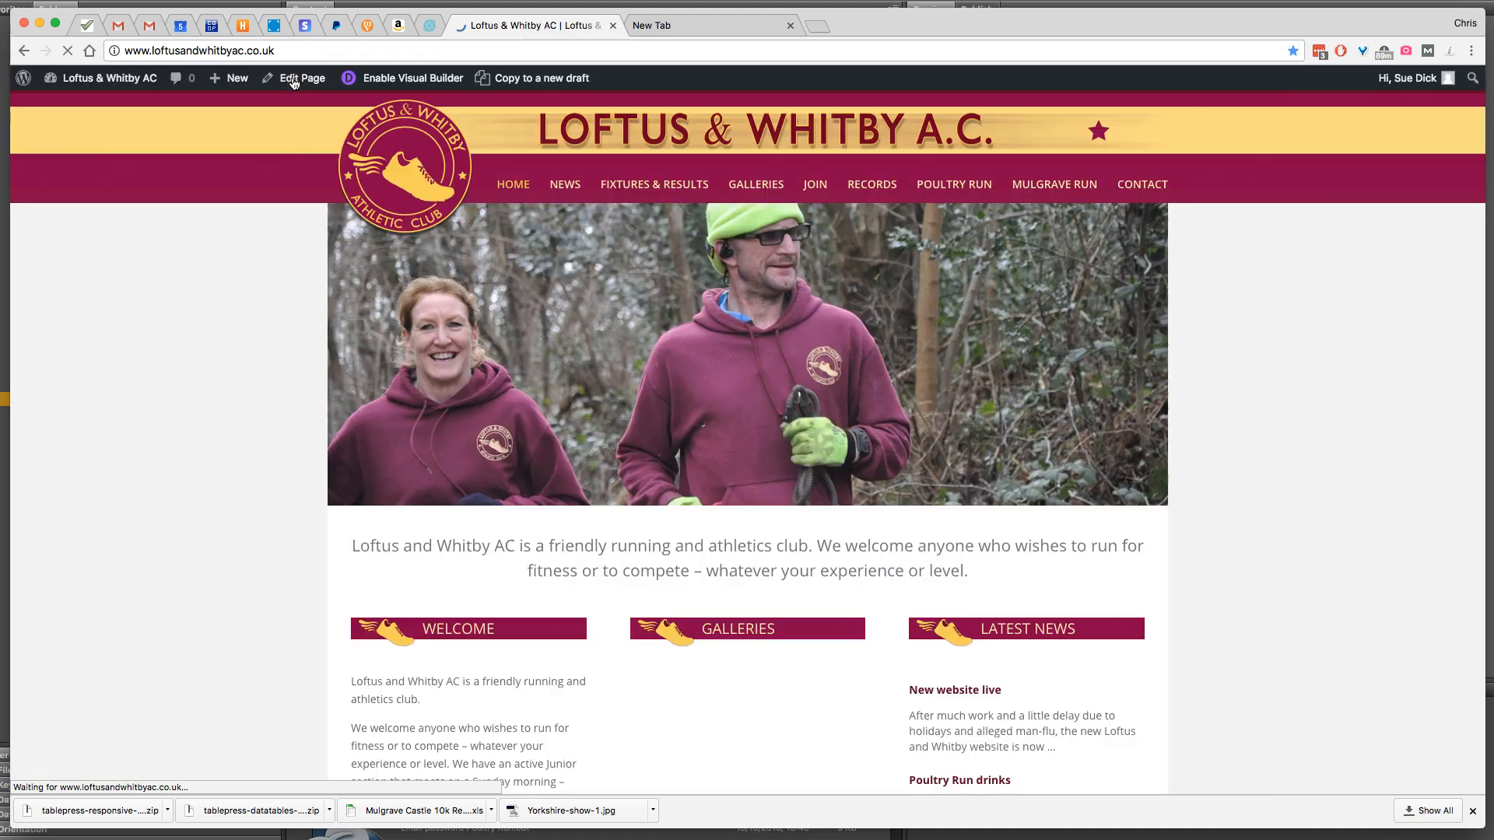
Review the live home page, checking the important message and photo in the Welcome column alongside Galleries and Latest News.
{"action": "scroll", "coordinate": [220, 323], "scroll_direction": "down", "scroll_amount": 2}
{"action": "scroll", "coordinate": [220, 323], "scroll_direction": "down", "scroll_amount": 6}
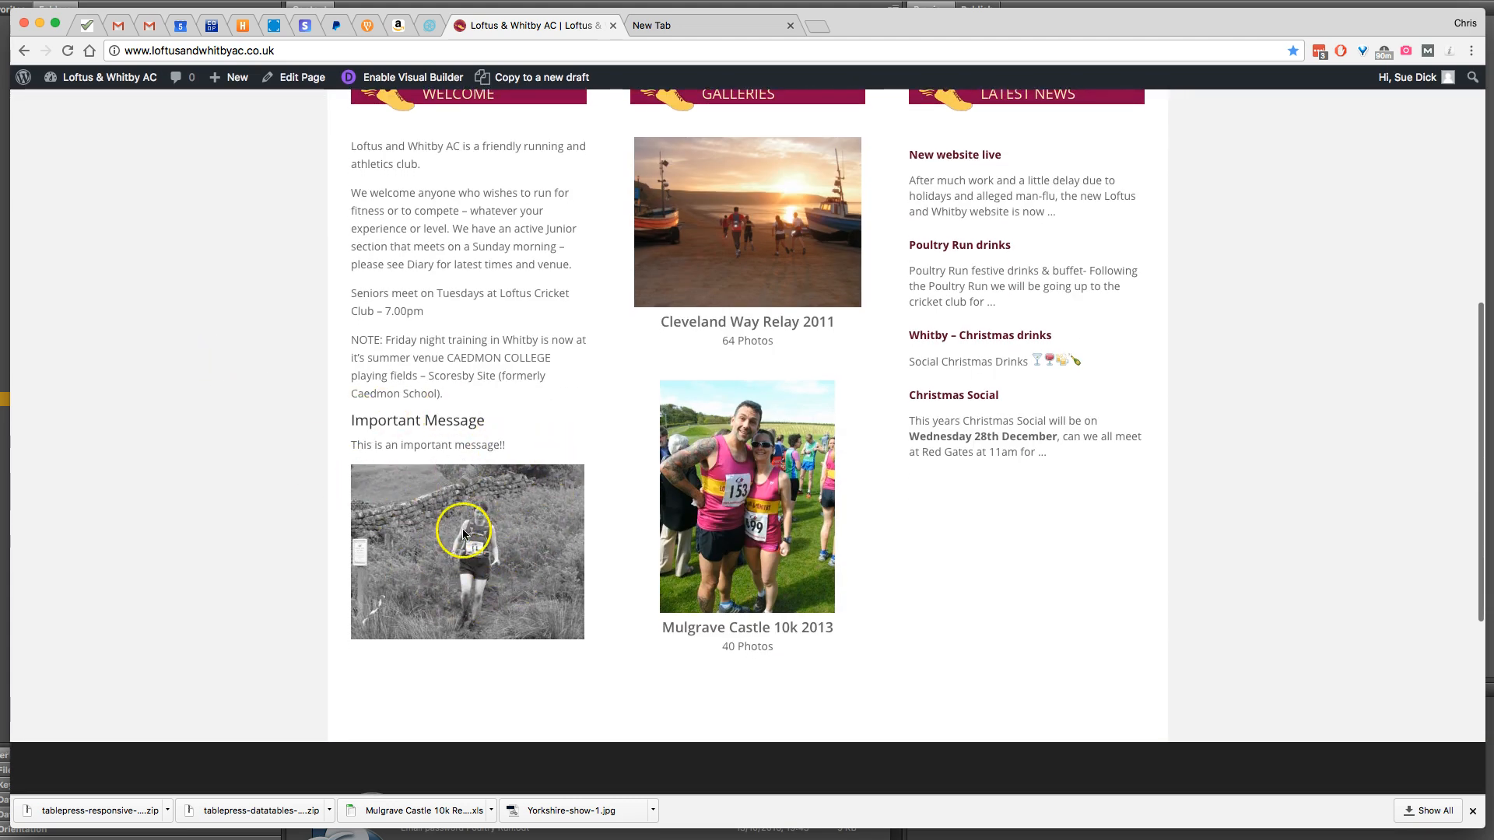
{"action": "scroll", "coordinate": [510, 565], "scroll_direction": "up", "scroll_amount": 3}
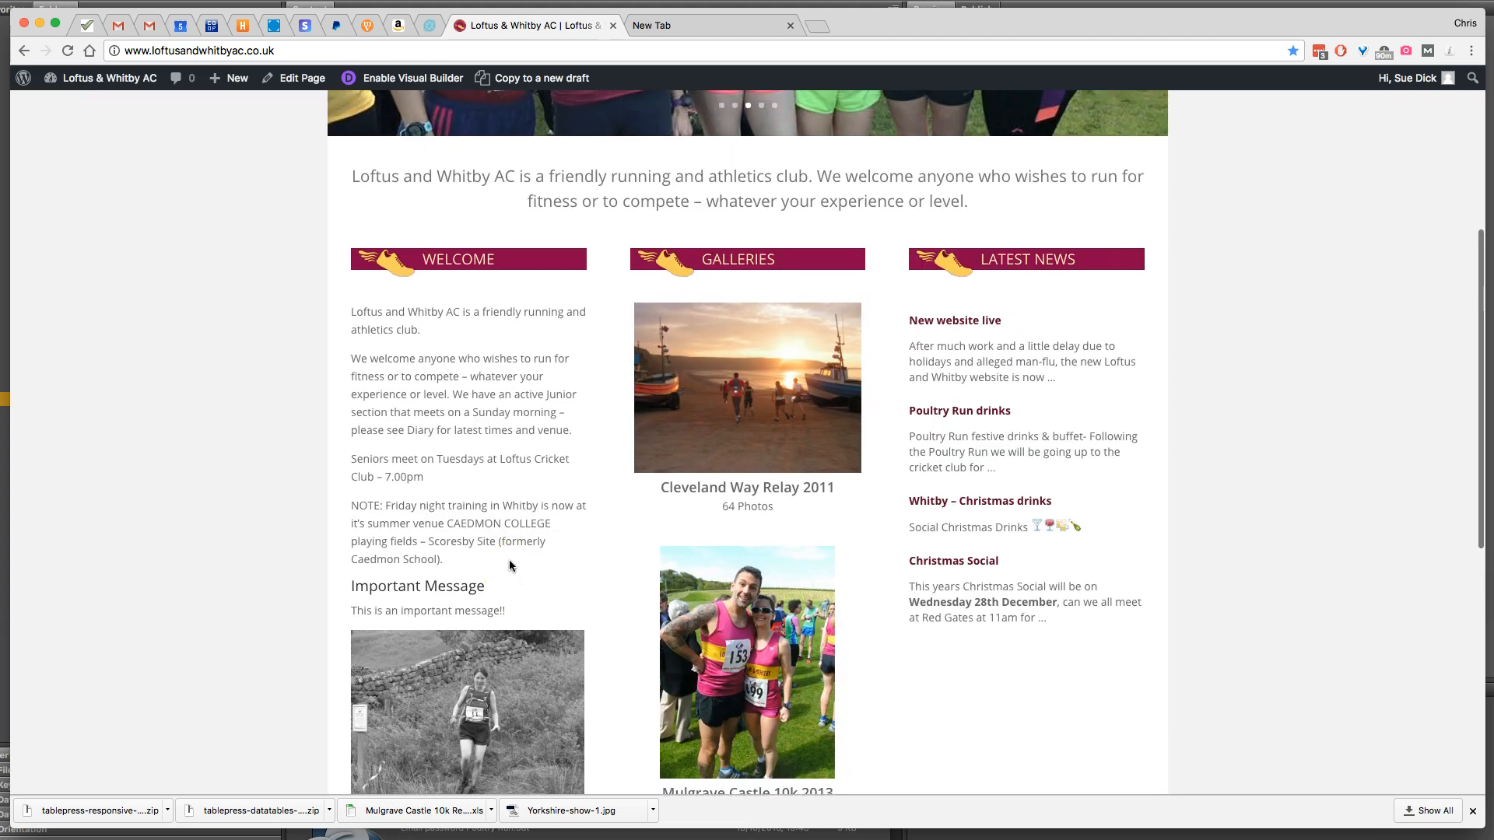
{"action": "scroll", "coordinate": [510, 565], "scroll_direction": "down", "scroll_amount": 1}
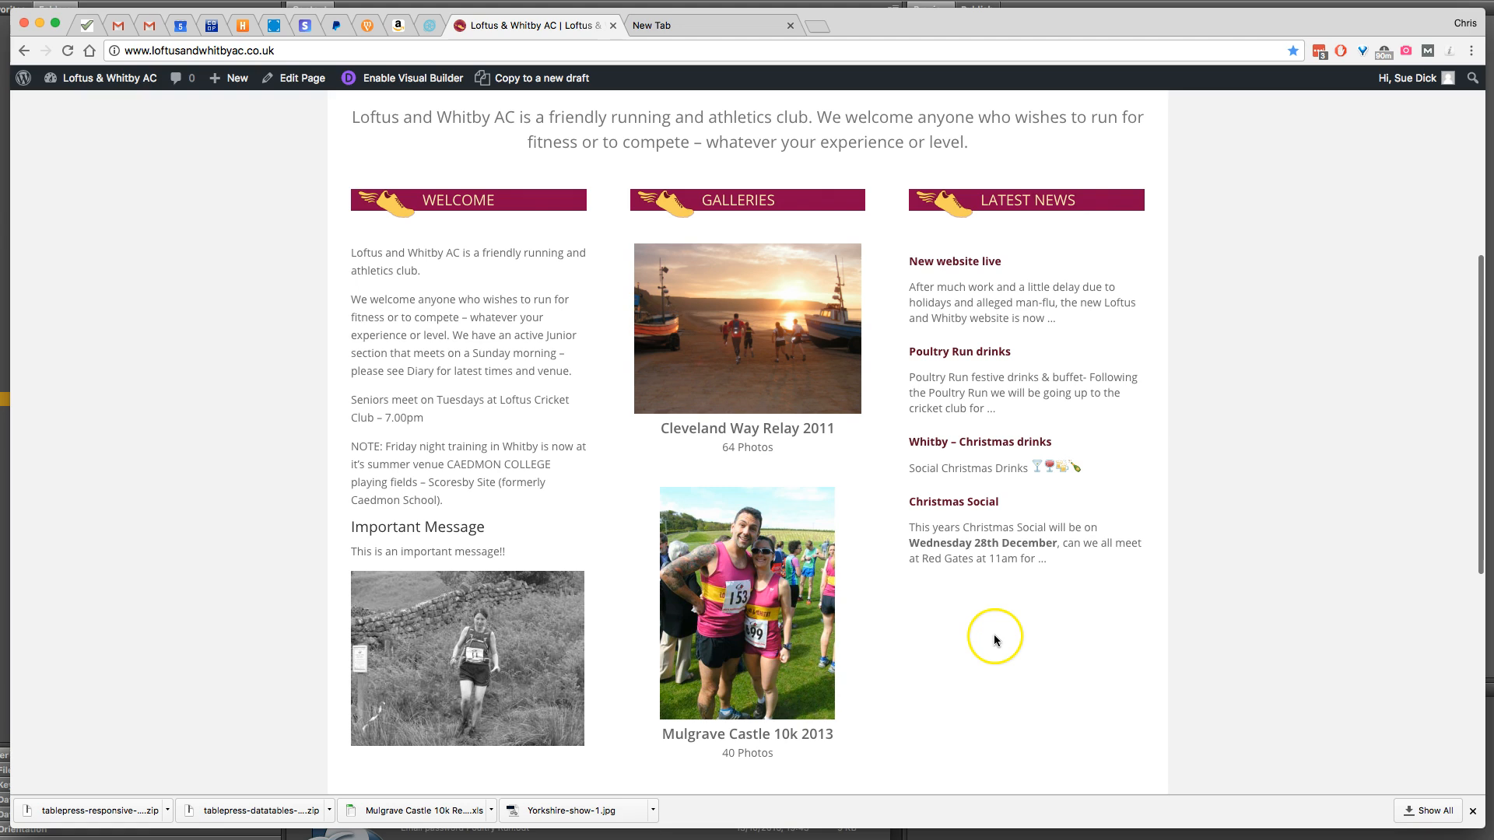
{"action": "scroll", "coordinate": [562, 634], "scroll_direction": "up", "scroll_amount": 1}
{"action": "scroll", "coordinate": [565, 640], "scroll_direction": "up", "scroll_amount": 1}
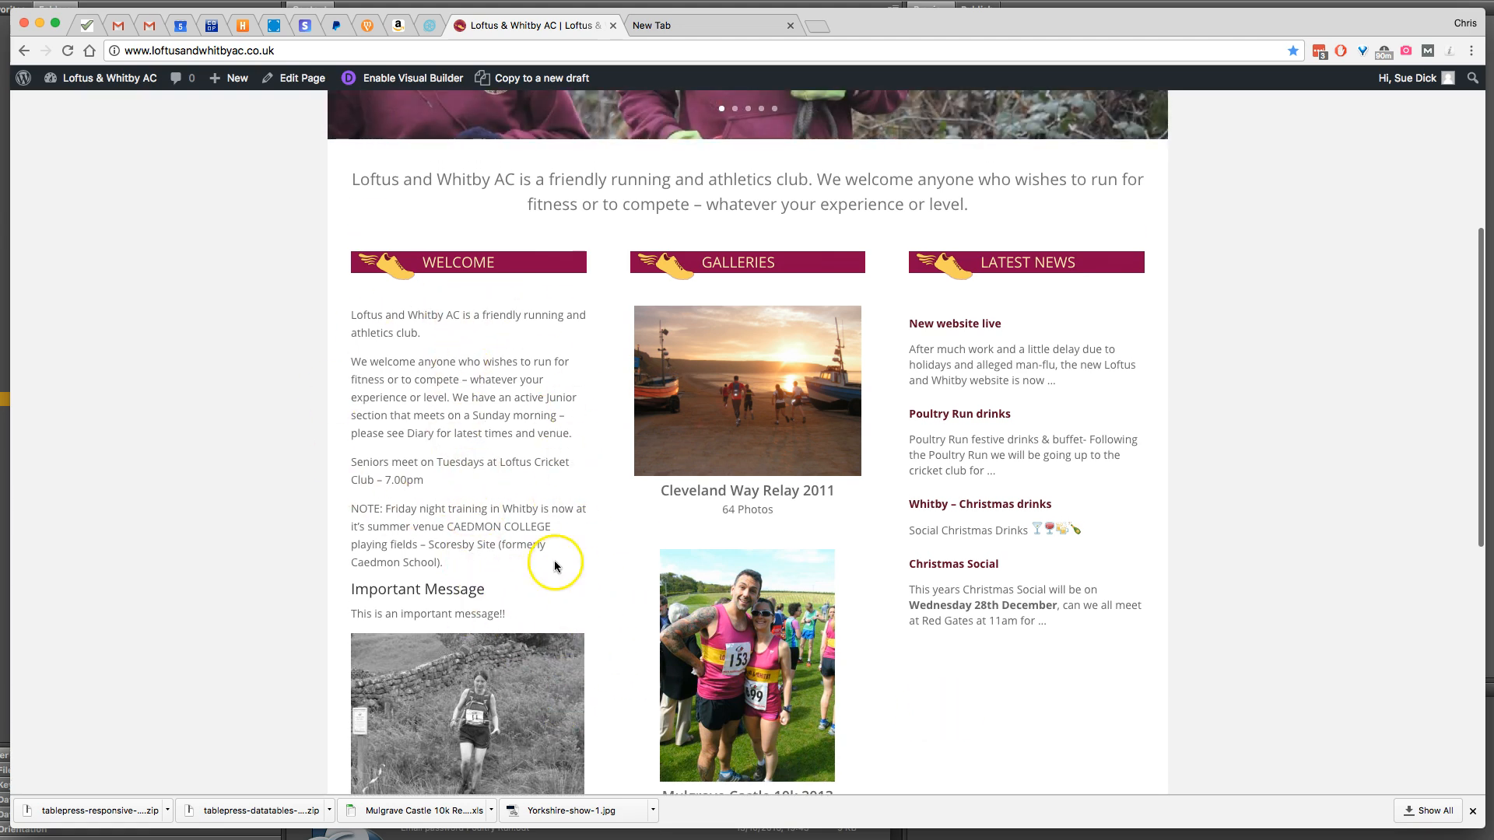
{"action": "scroll", "coordinate": [958, 704], "scroll_direction": "down", "scroll_amount": 1}
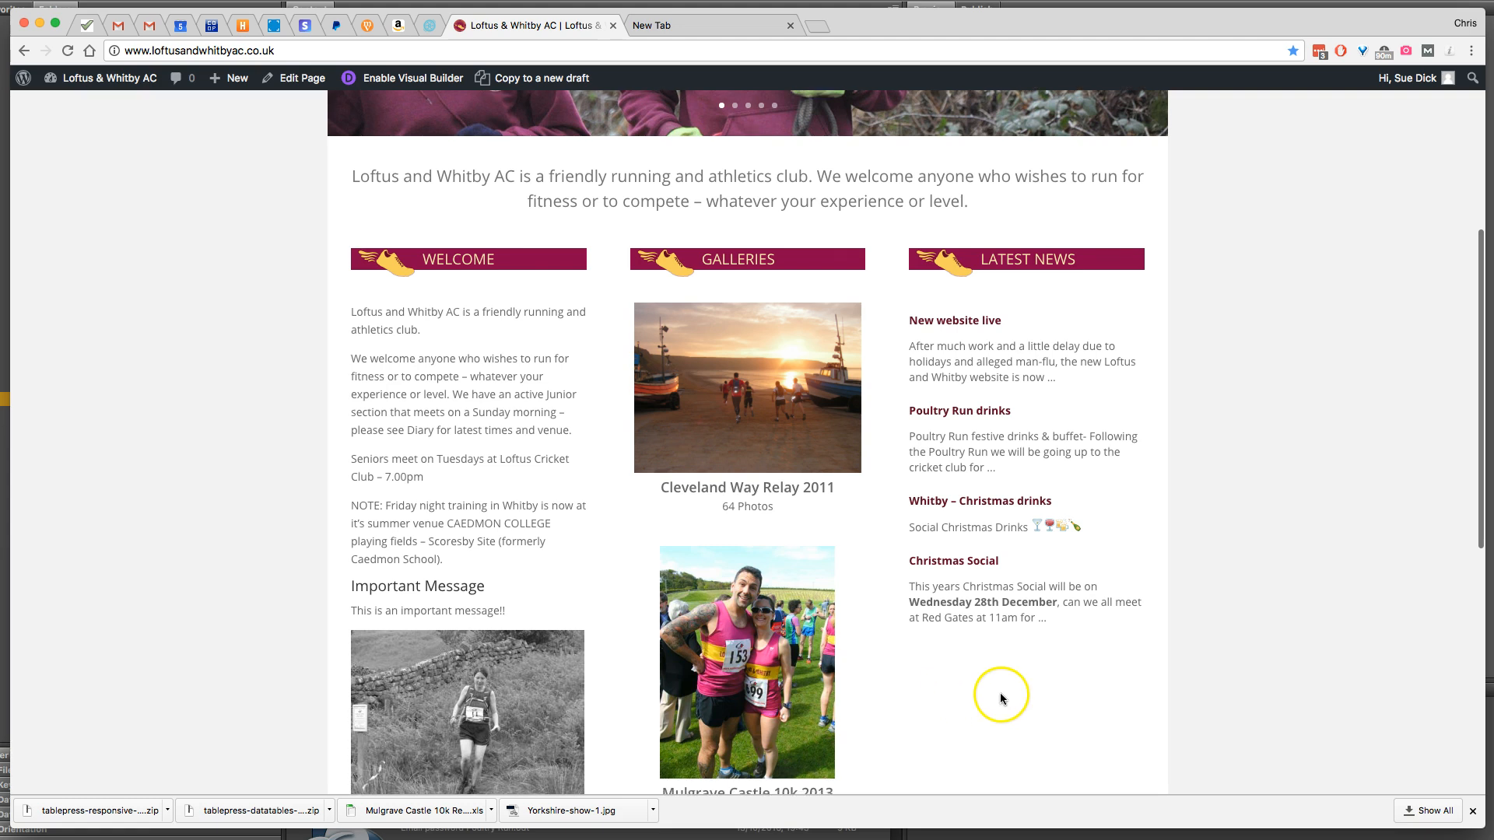
{"action": "scroll", "coordinate": [957, 693], "scroll_direction": "down", "scroll_amount": 5}
{"action": "scroll", "coordinate": [1090, 537], "scroll_direction": "up", "scroll_amount": 12}
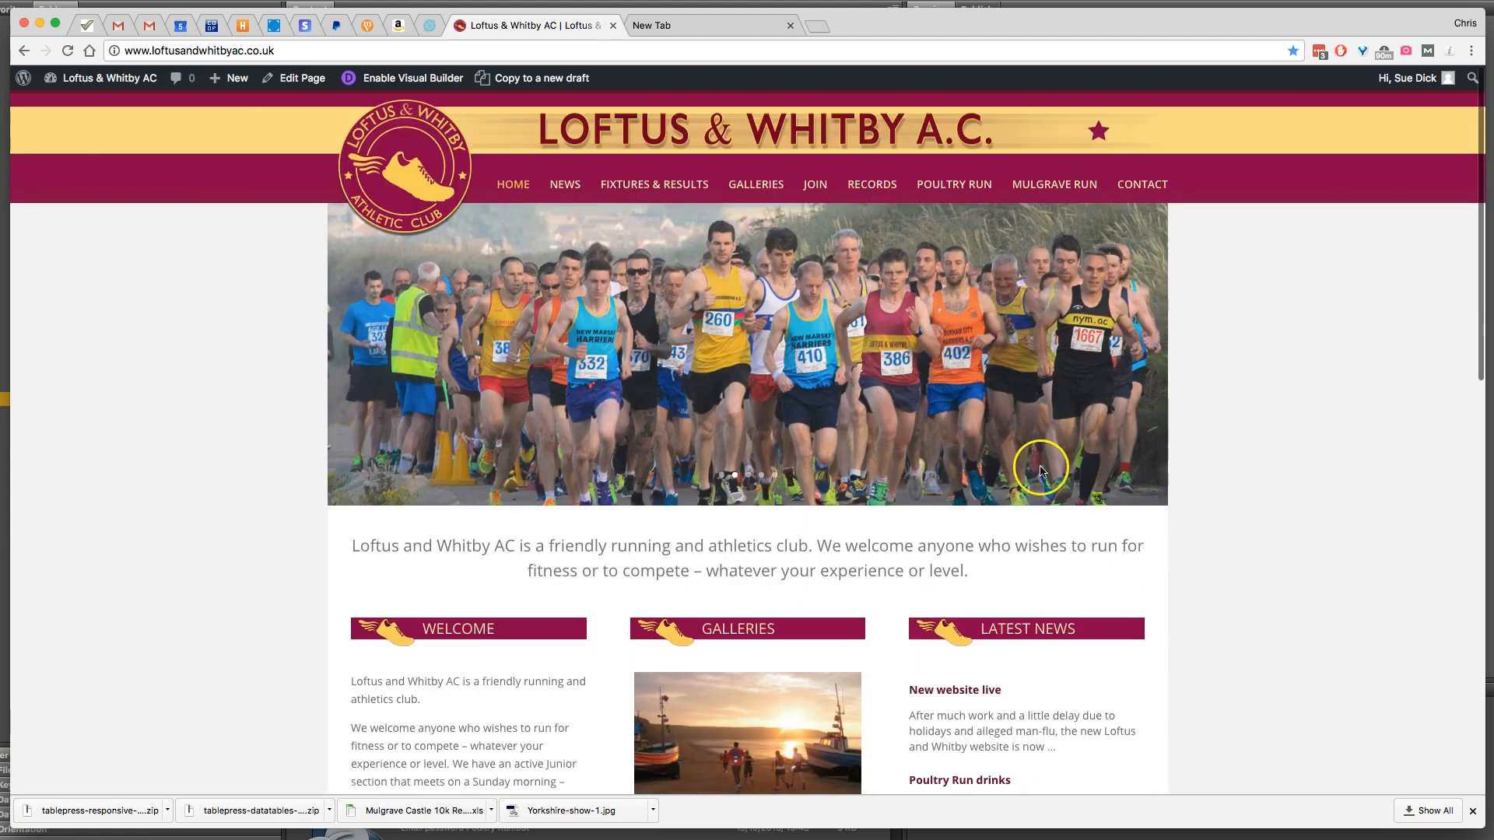
{"action": "scroll", "coordinate": [1018, 700], "scroll_direction": "down", "scroll_amount": 5}
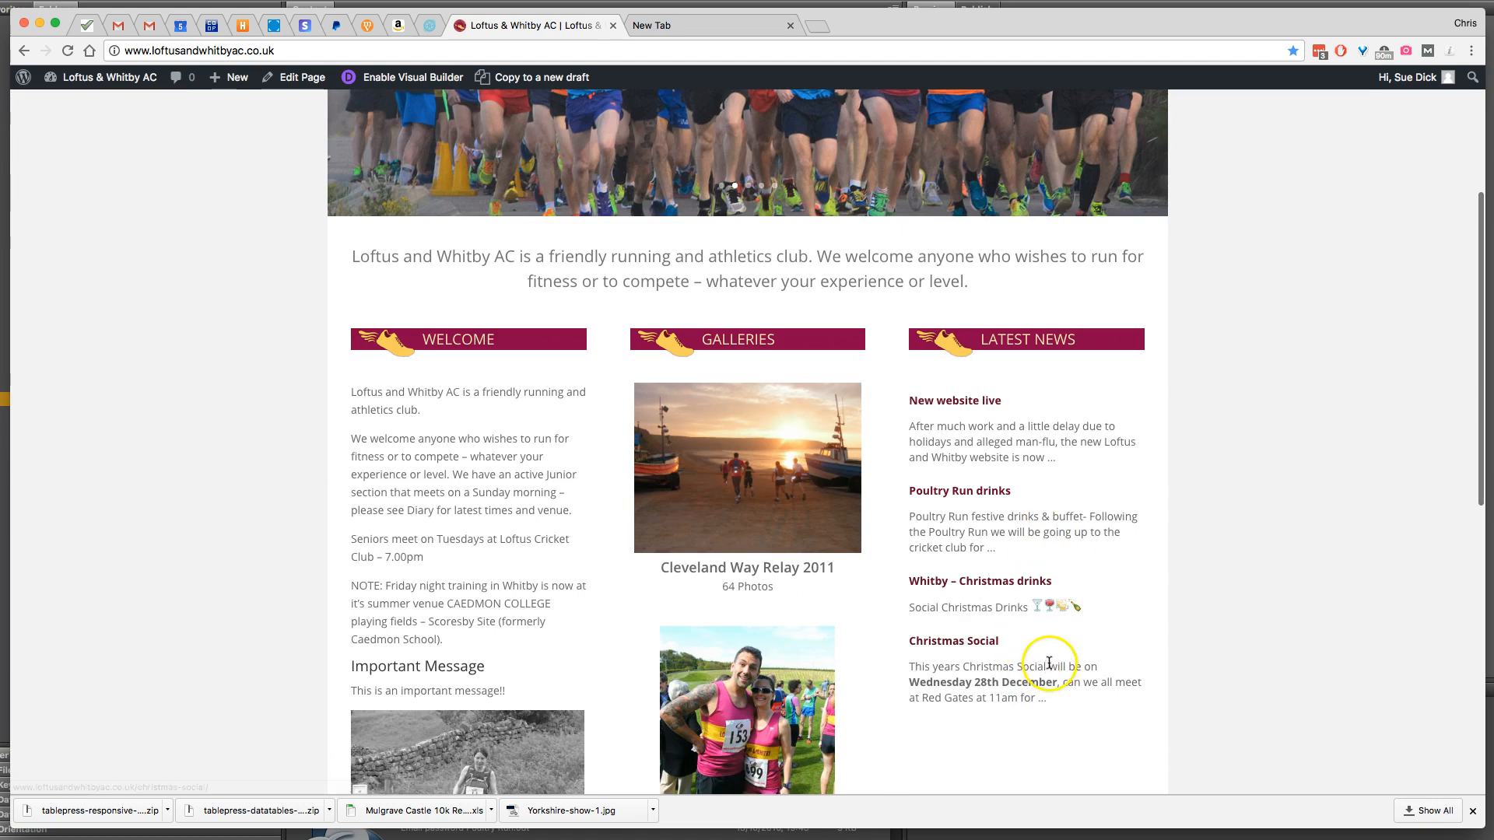
{"action": "scroll", "coordinate": [1042, 666], "scroll_direction": "down", "scroll_amount": 1}
{"action": "scroll", "coordinate": [1048, 663], "scroll_direction": "down", "scroll_amount": 3}
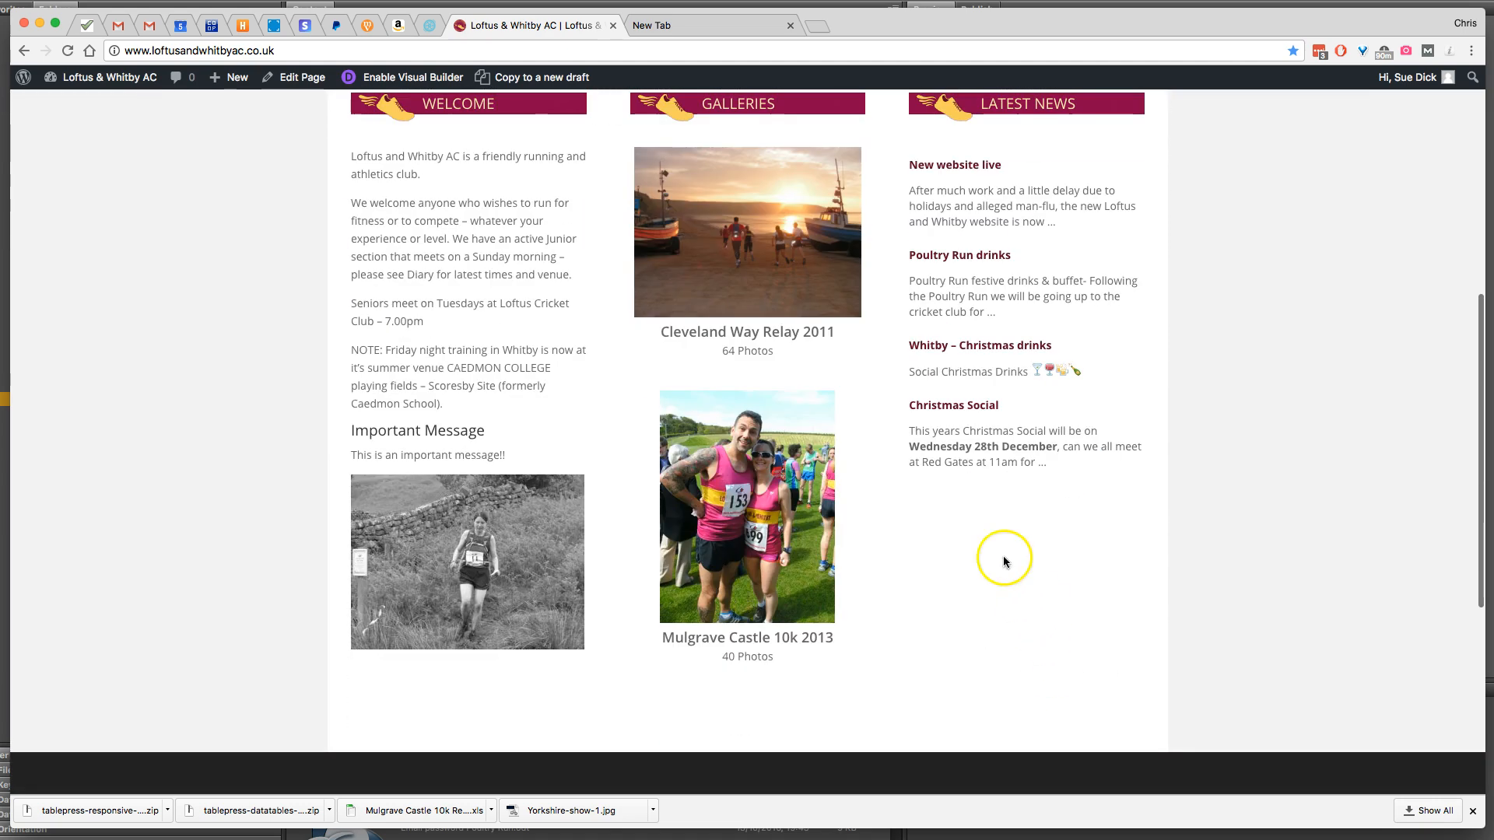
Reopen the Home page for editing and locate its three-column row of modules in the Divi Builder.
{"action": "left_click", "coordinate": [310, 79]}
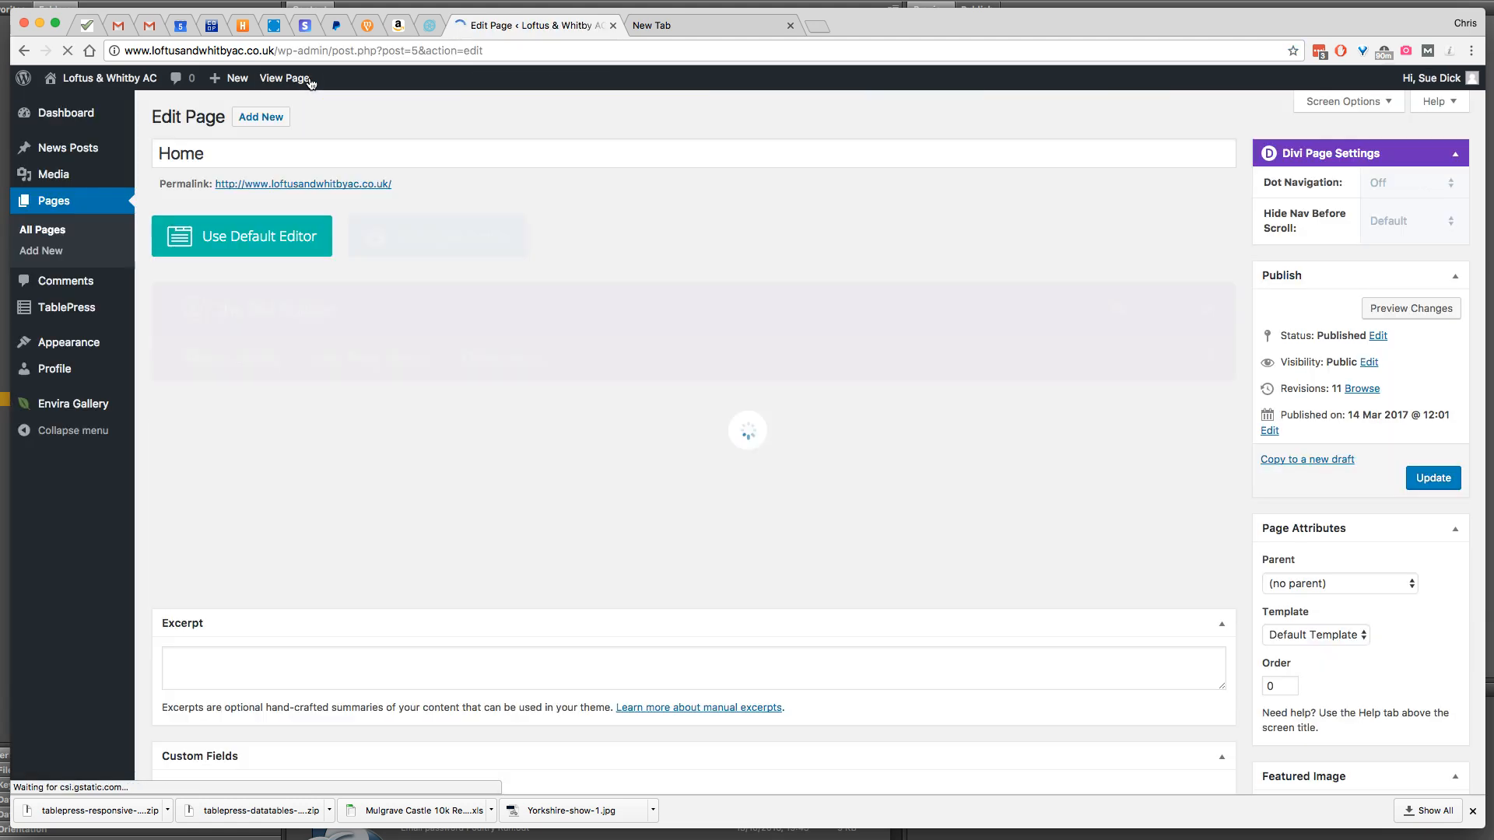
{"action": "scroll", "coordinate": [776, 382], "scroll_direction": "down", "scroll_amount": 2}
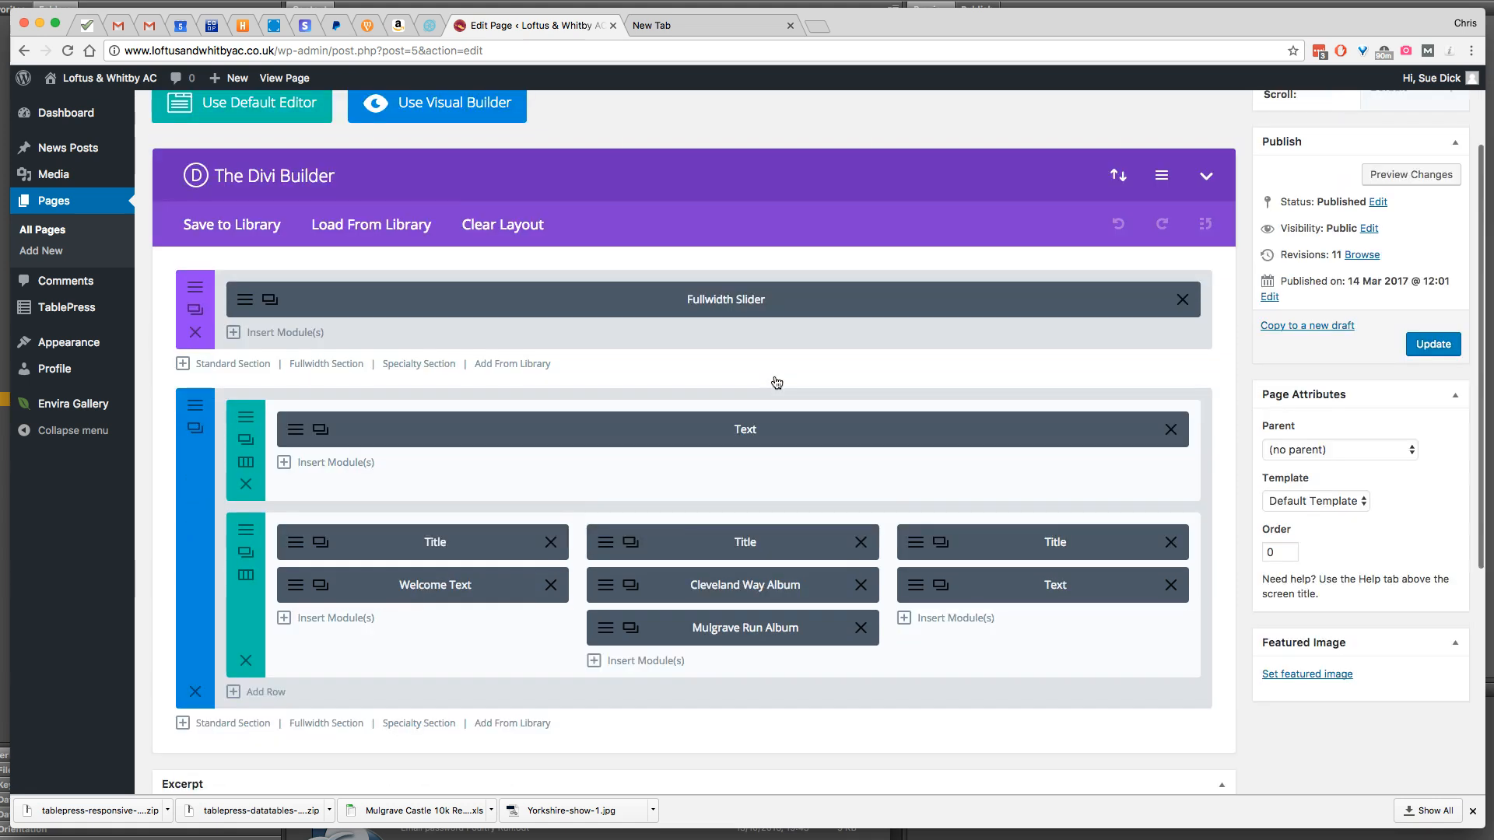
{"action": "scroll", "coordinate": [776, 382], "scroll_direction": "down", "scroll_amount": 3}
{"action": "scroll", "coordinate": [1011, 373], "scroll_direction": "up", "scroll_amount": 1}
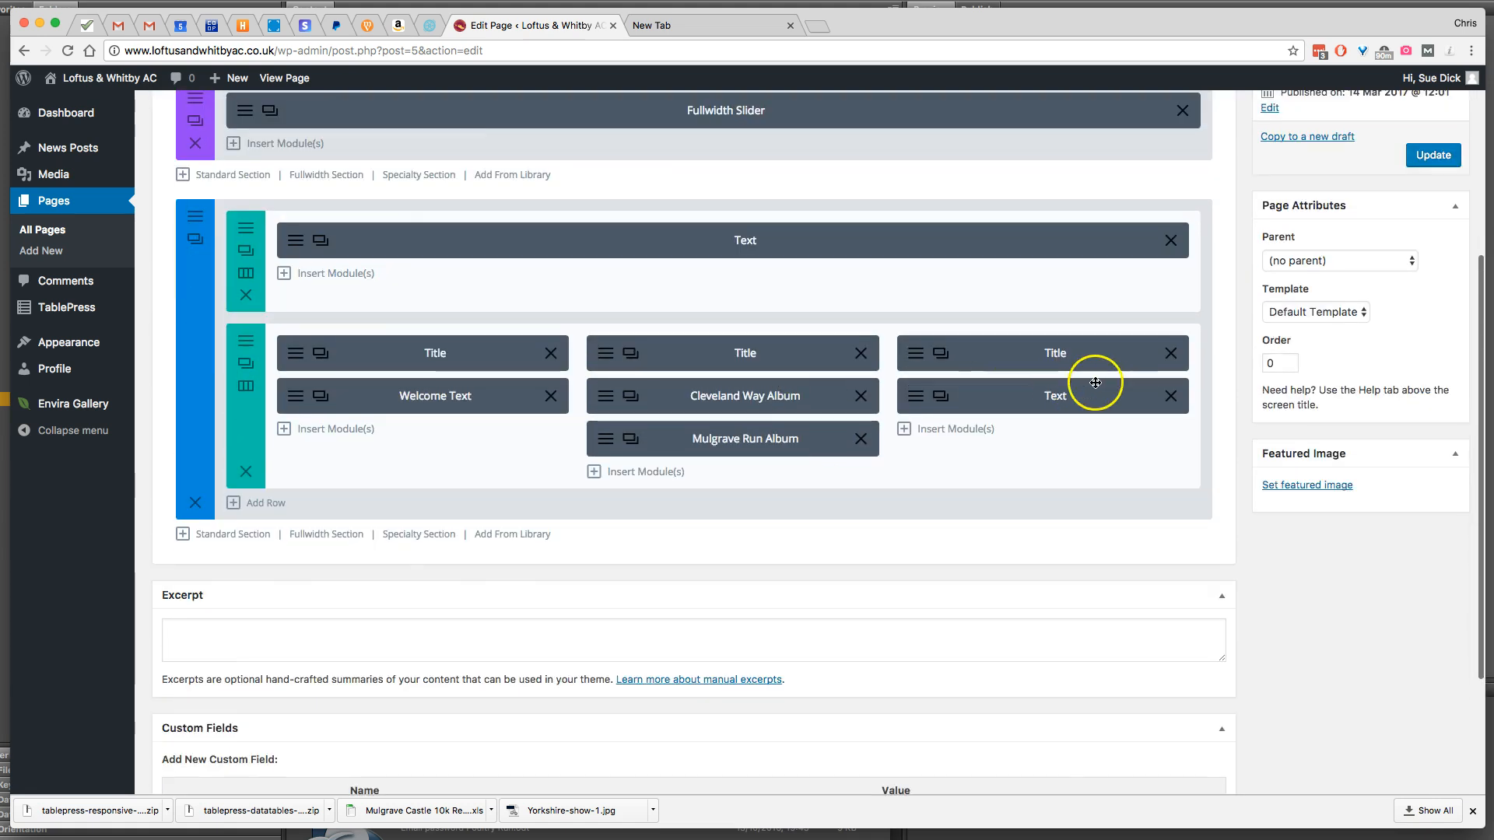
Change the admin label of the Title module in the third column to "Latest News Title" and save the module.
{"action": "left_click", "coordinate": [911, 355]}
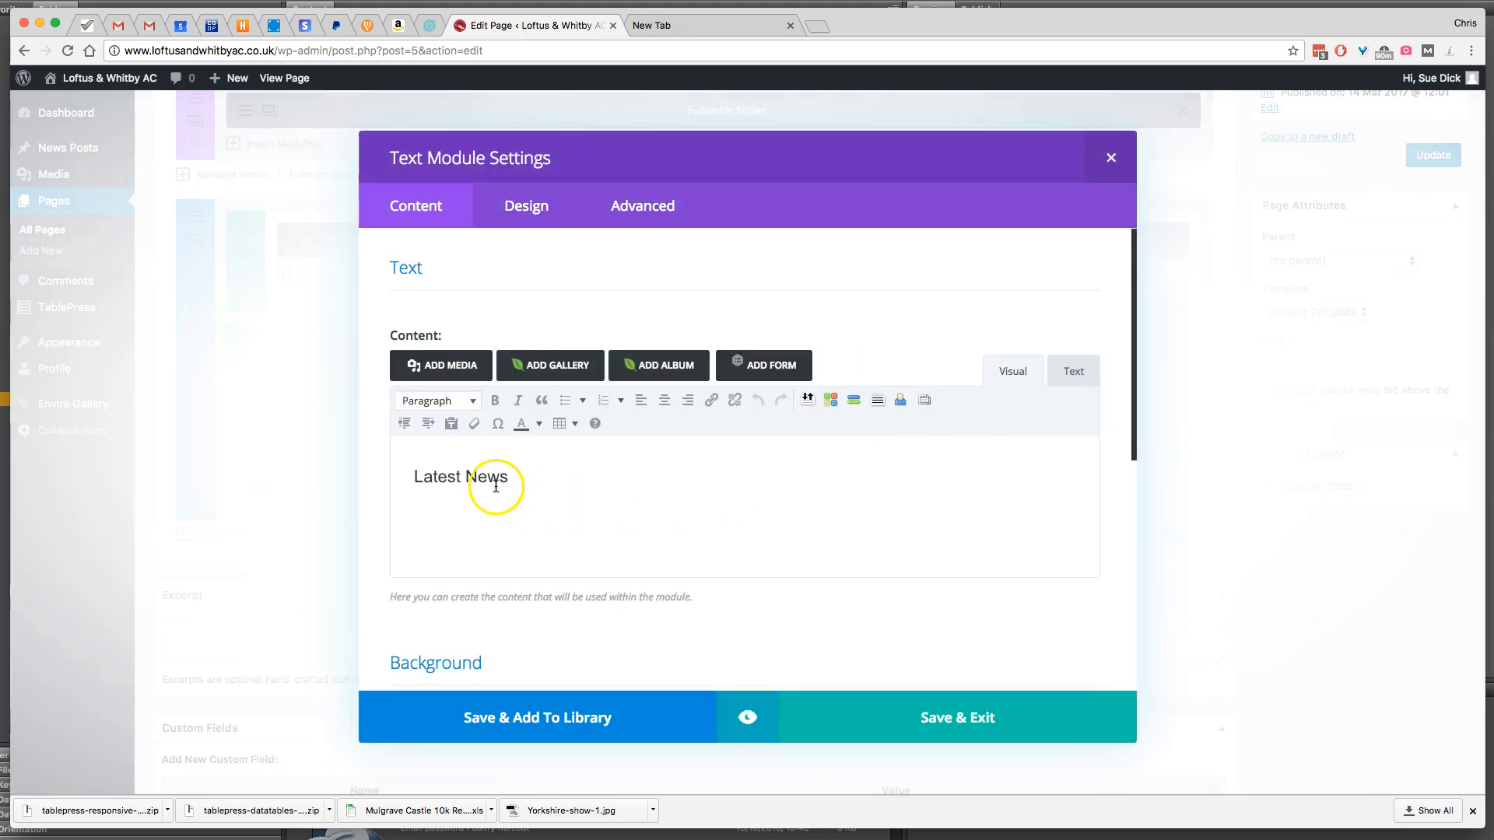
{"action": "scroll", "coordinate": [765, 507], "scroll_direction": "down", "scroll_amount": 5}
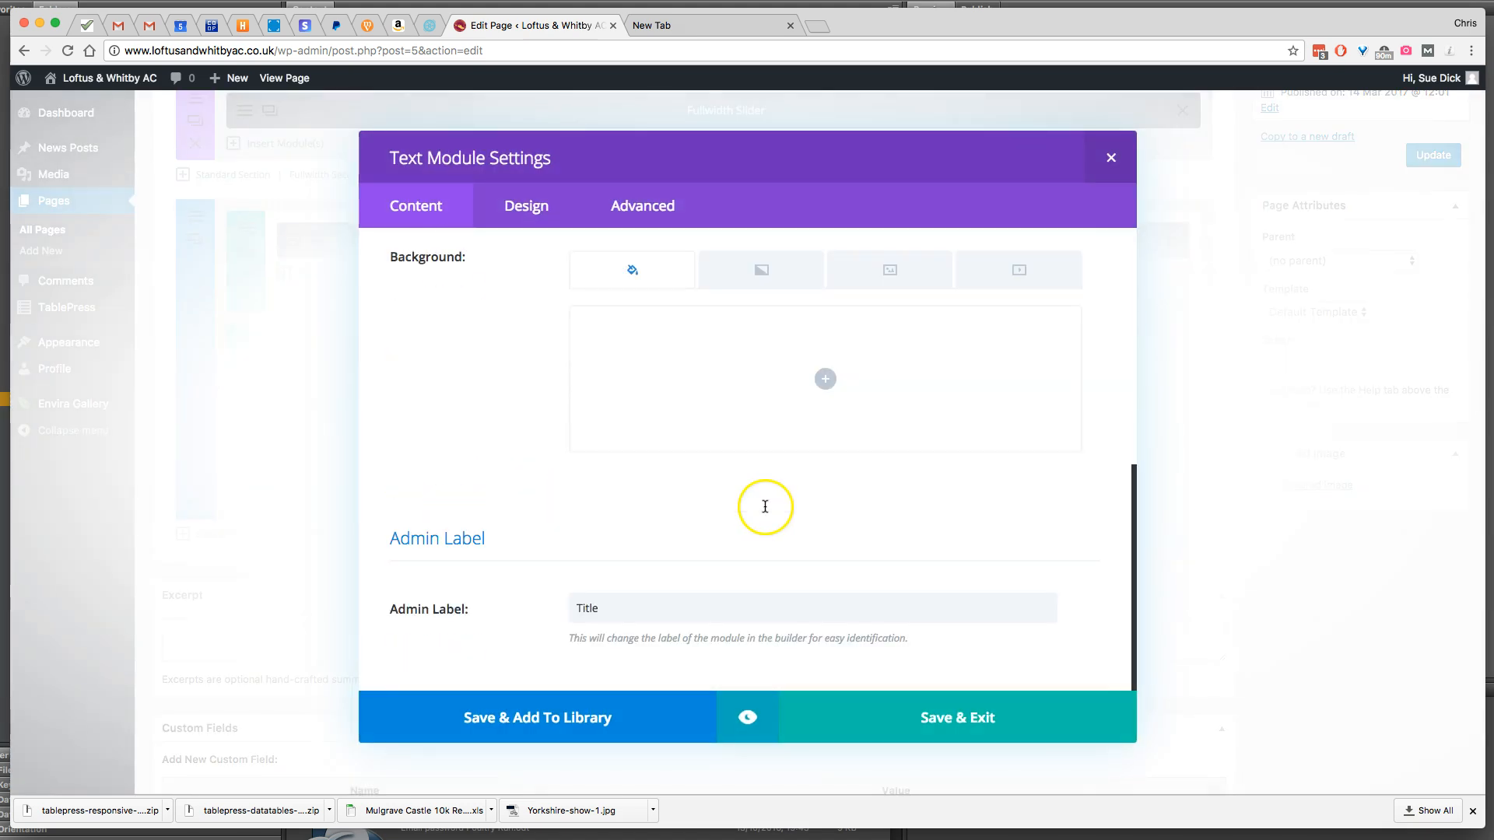
{"action": "left_click", "coordinate": [575, 609]}
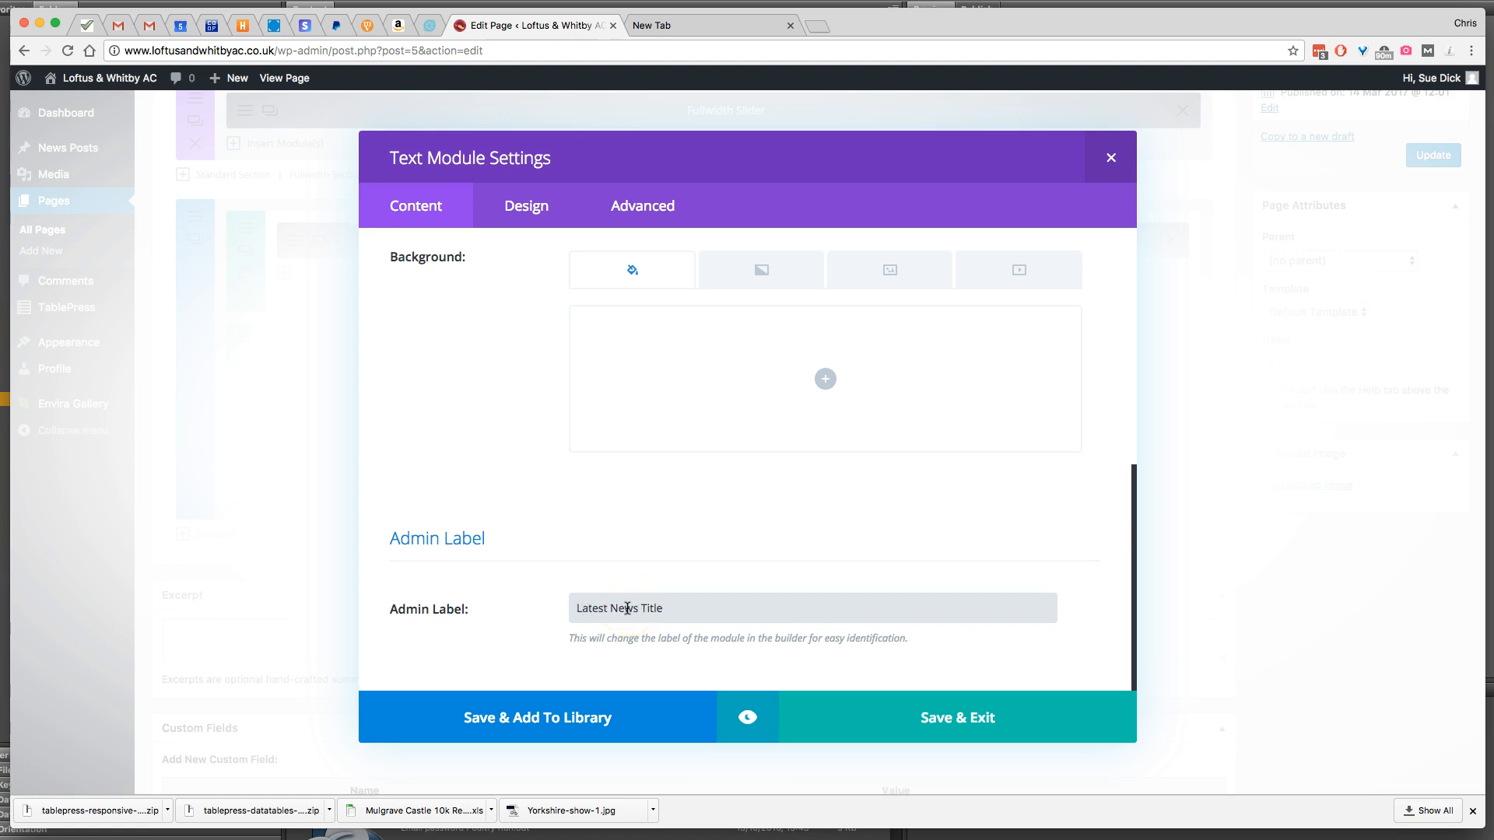
{"action": "left_click", "coordinate": [930, 716]}
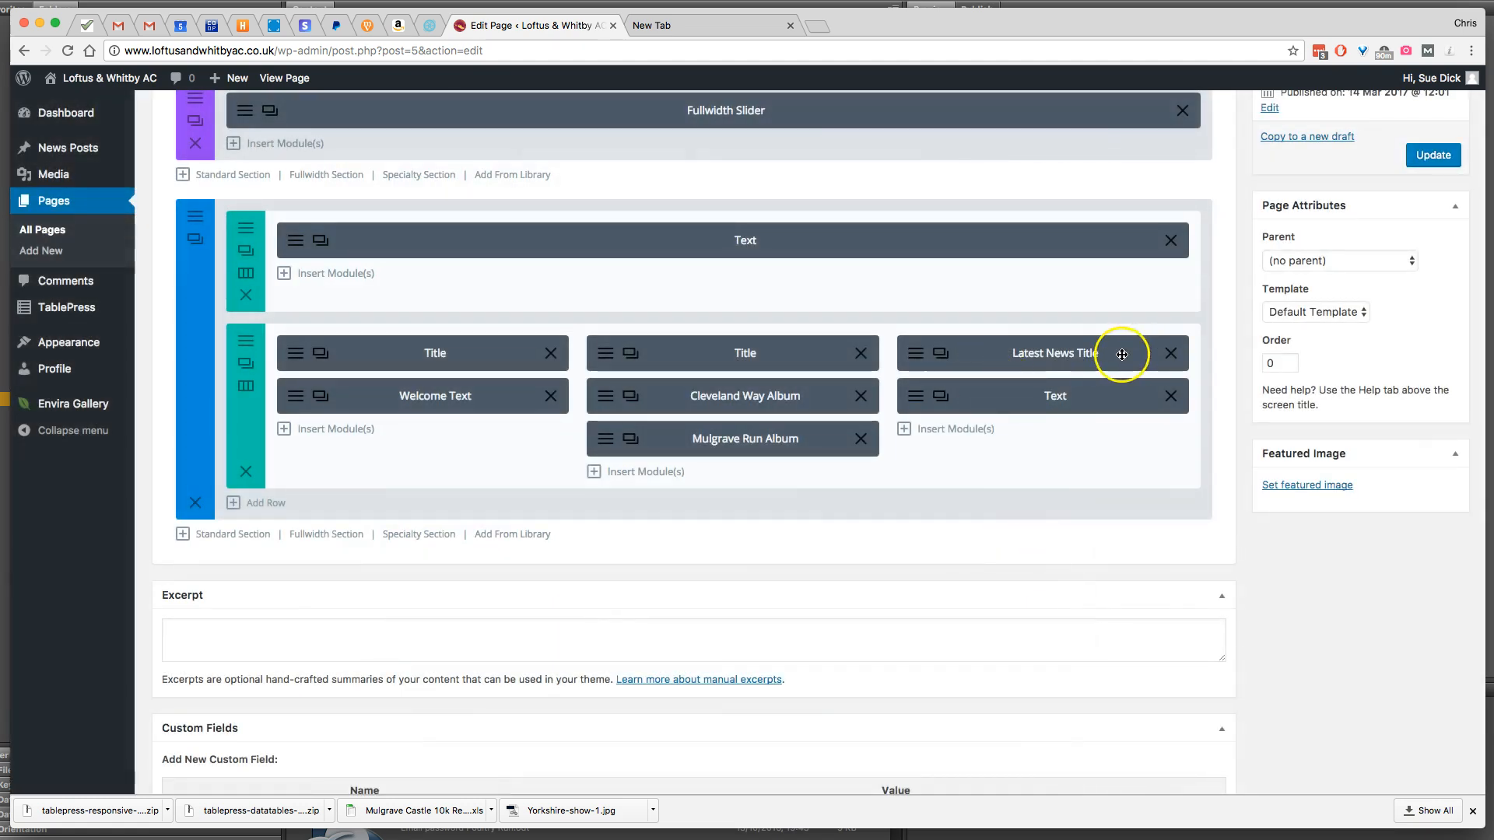
Relabel the Text module below the Latest News title as "News section - do not edit!" and save the module.
{"action": "left_click", "coordinate": [917, 402]}
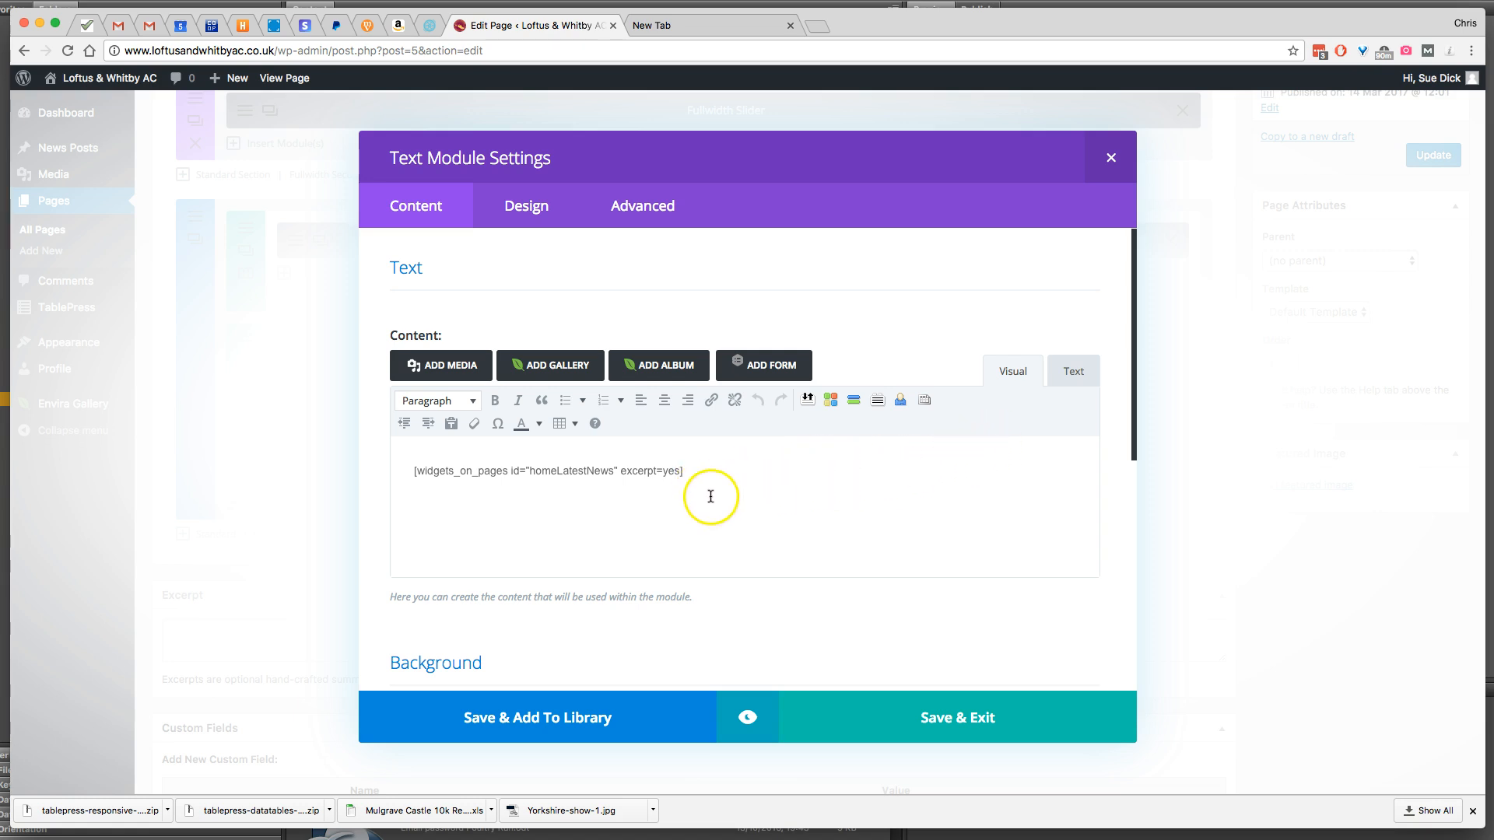
{"action": "left_click_drag", "start_coordinate": [1132, 416], "coordinate": [1137, 653]}
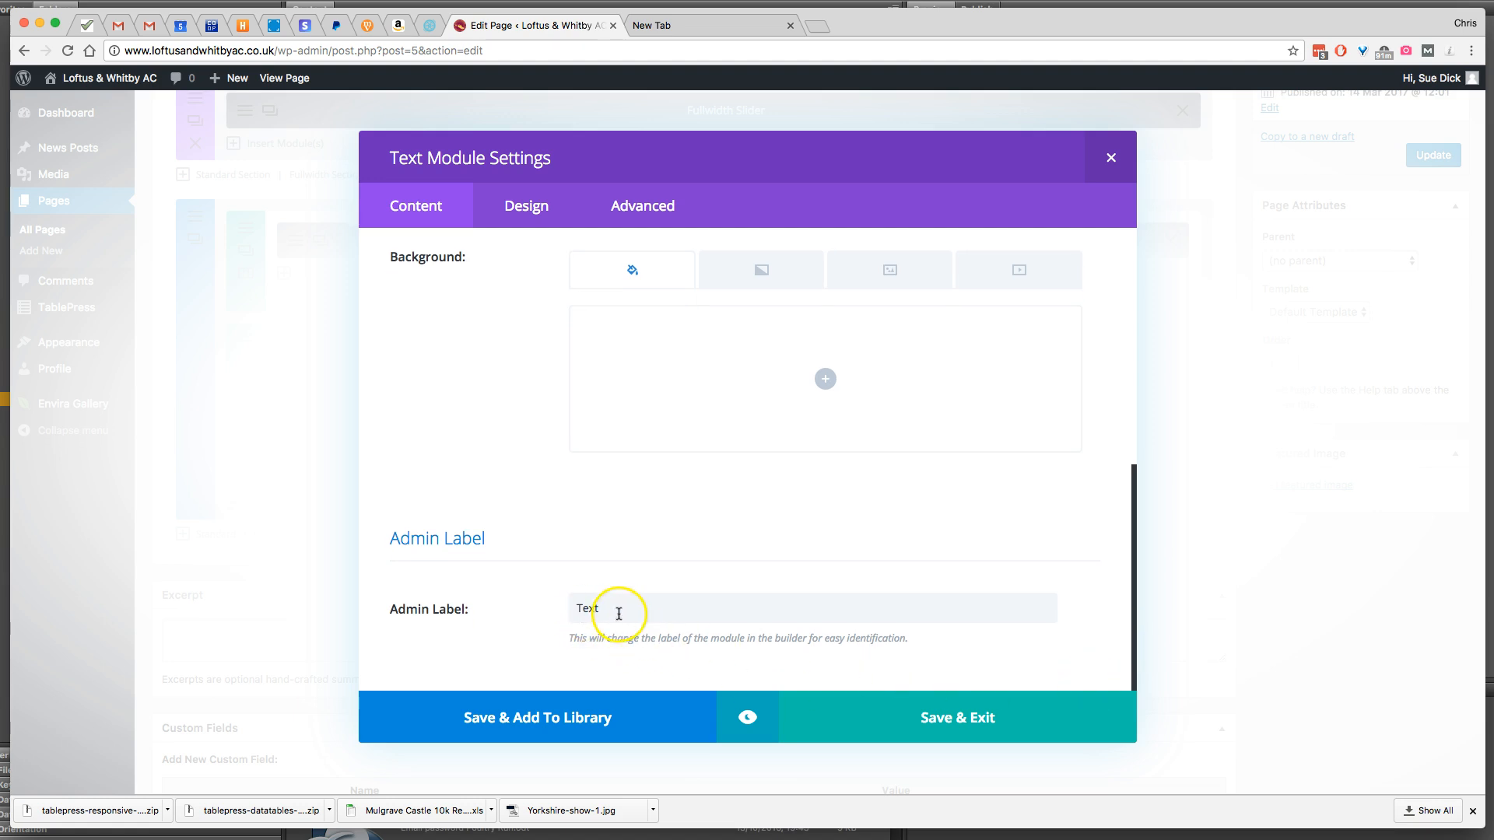
{"action": "left_click_drag", "start_coordinate": [619, 614], "coordinate": [556, 614]}
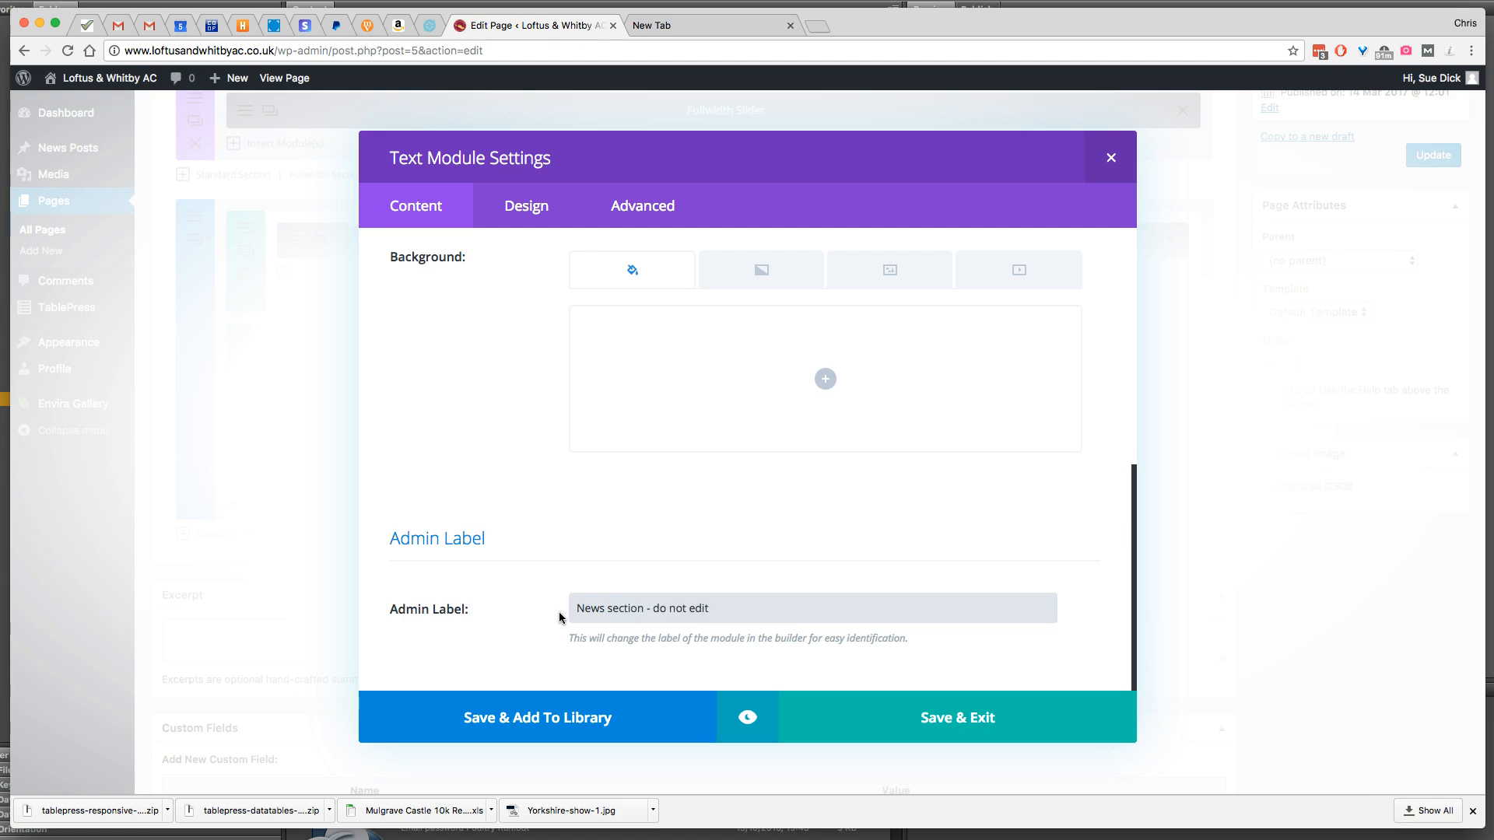
{"action": "left_click", "coordinate": [943, 712]}
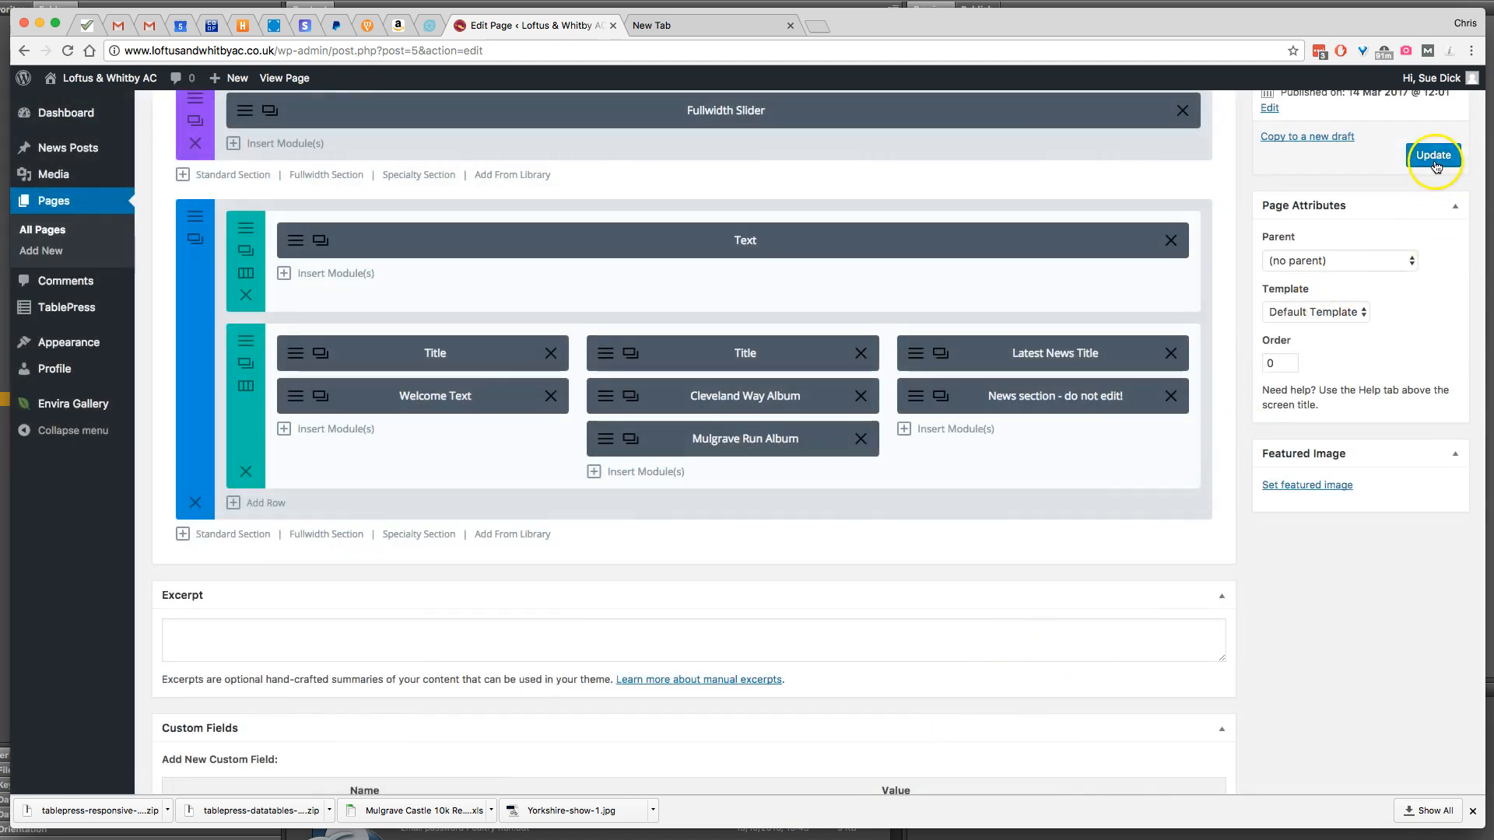
Update the Home page with the relabelled news modules and check its three-column row.
{"action": "scroll", "coordinate": [1245, 311], "scroll_direction": "up", "scroll_amount": 5}
{"action": "left_click", "coordinate": [1437, 478]}
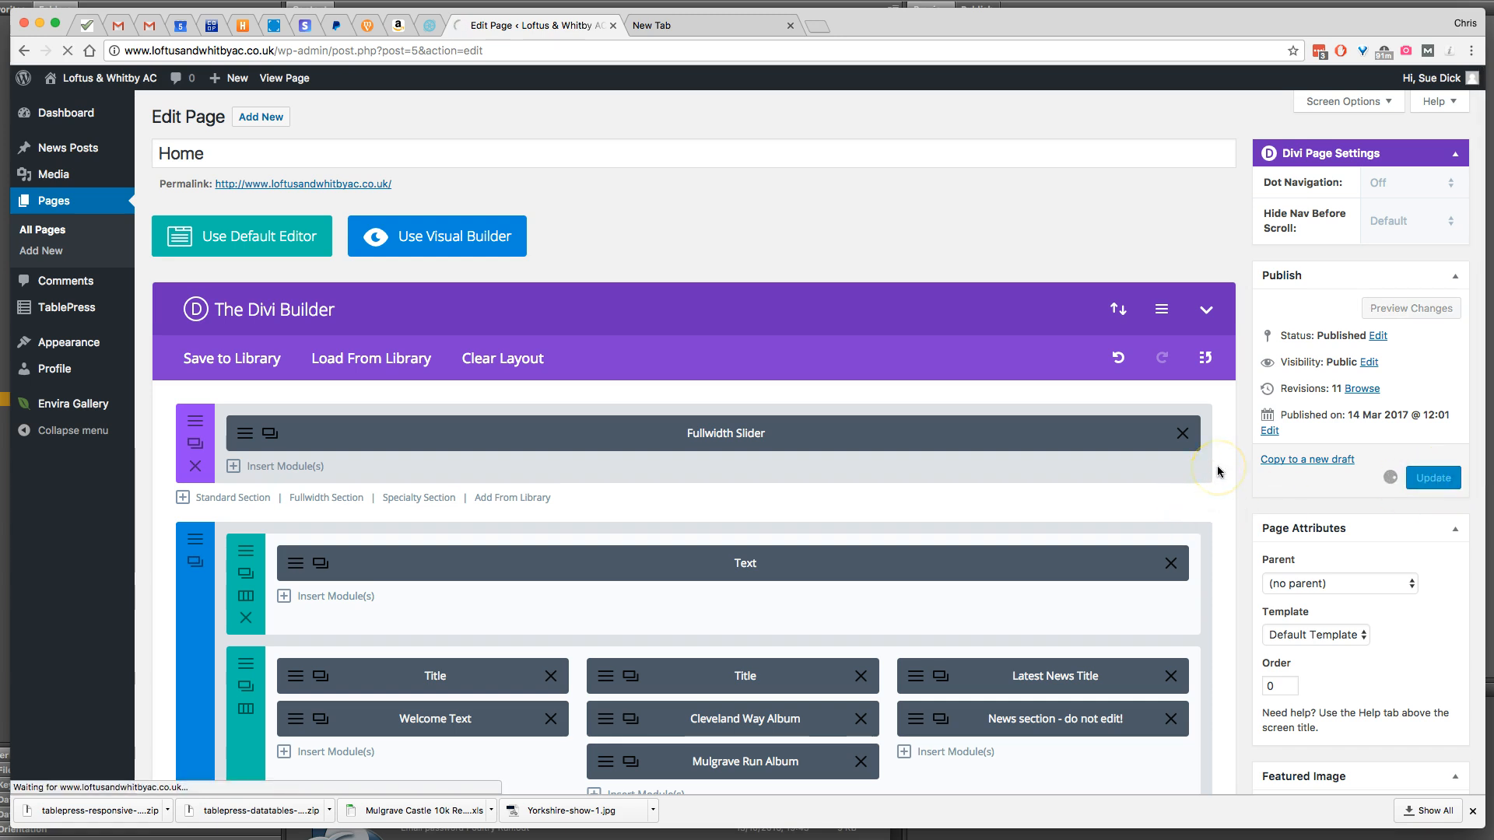
{"action": "scroll", "coordinate": [1217, 471], "scroll_direction": "down", "scroll_amount": 3}
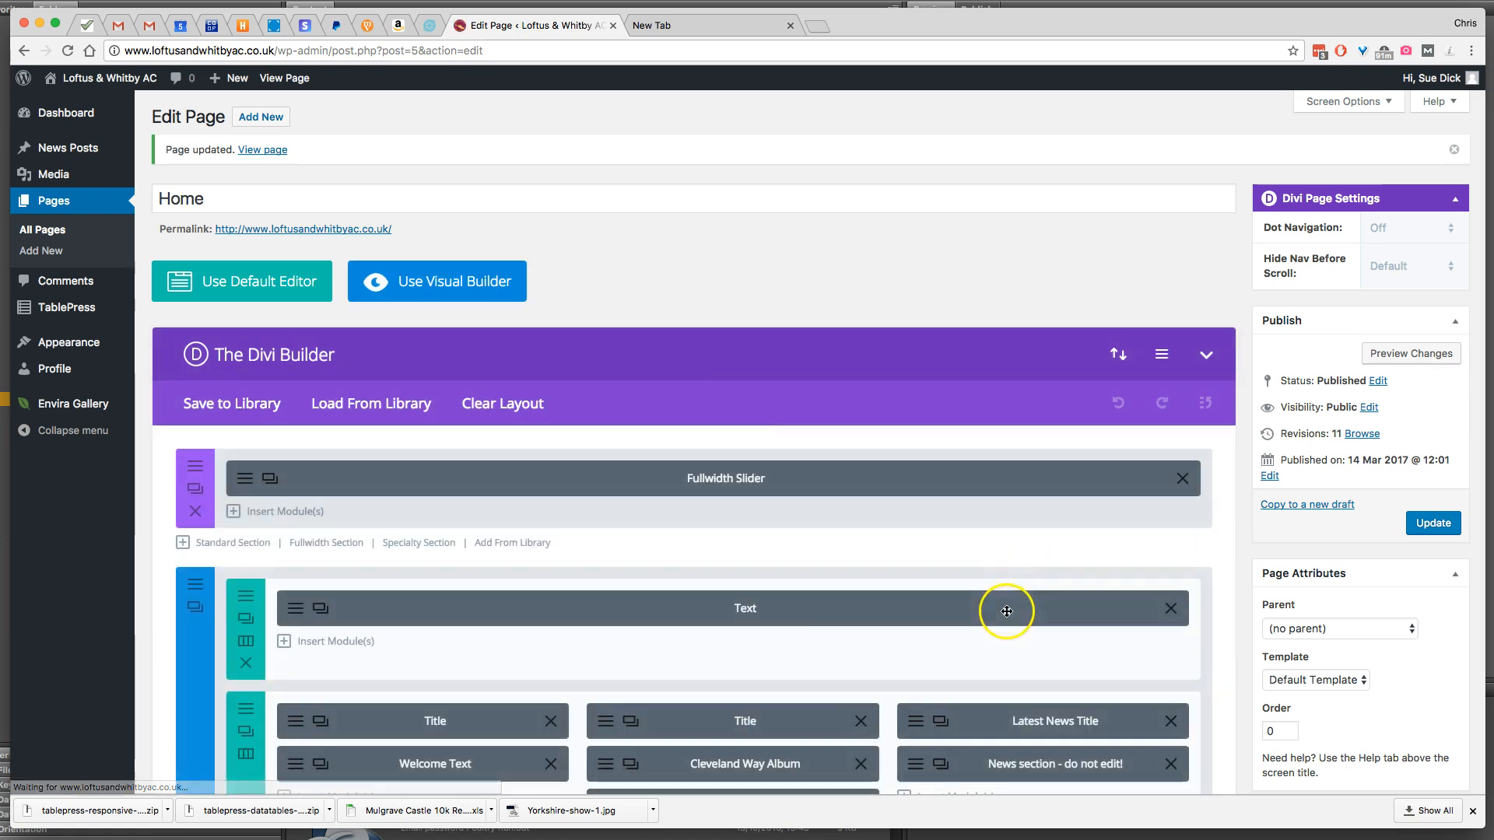
{"action": "scroll", "coordinate": [1043, 677], "scroll_direction": "down", "scroll_amount": 3}
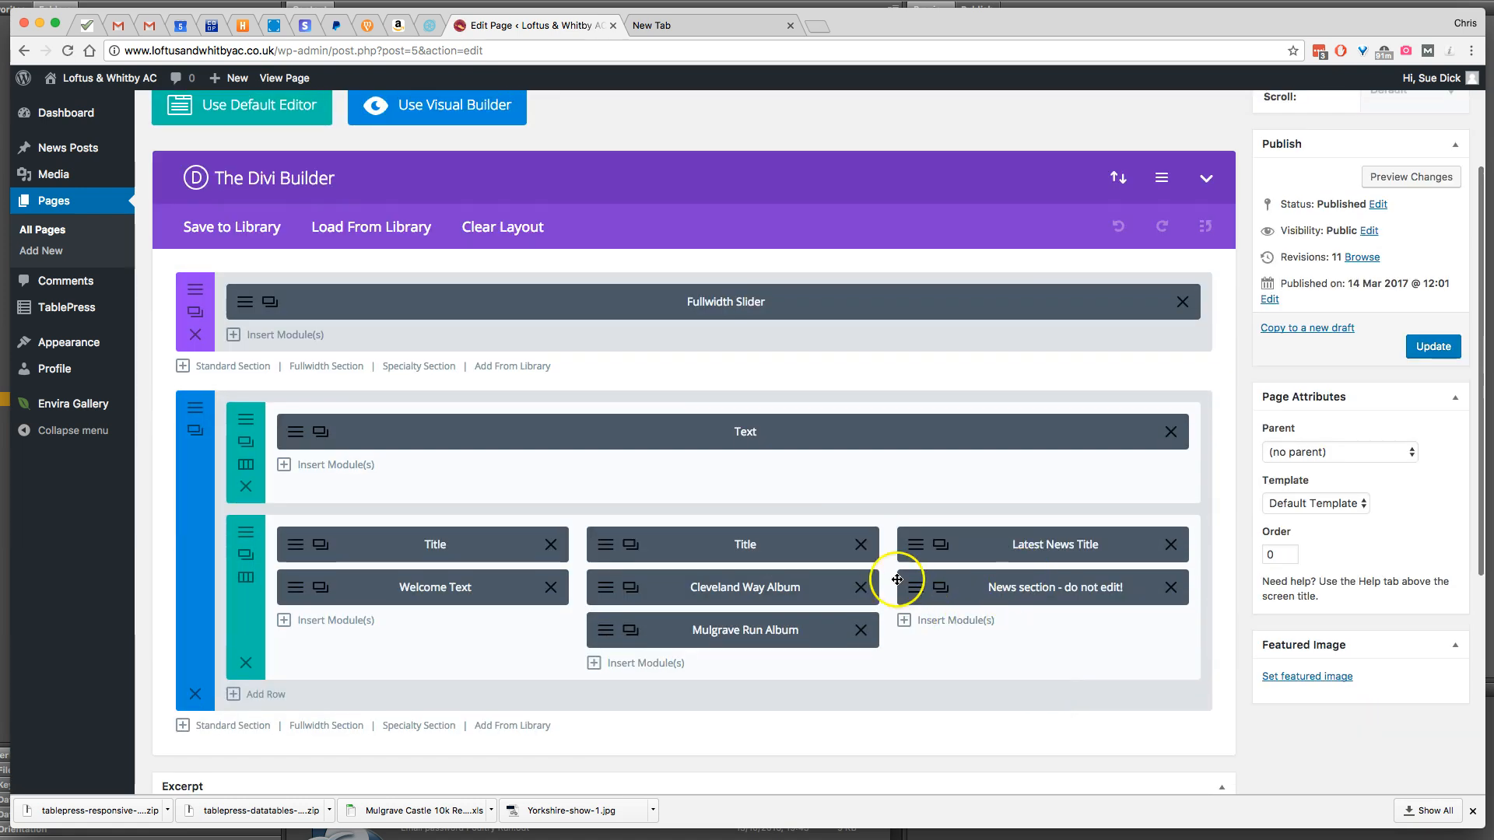
View the Latest News column on the live home page and read through the full "New website live" post.
{"action": "scroll", "coordinate": [897, 580], "scroll_direction": "up", "scroll_amount": 3}
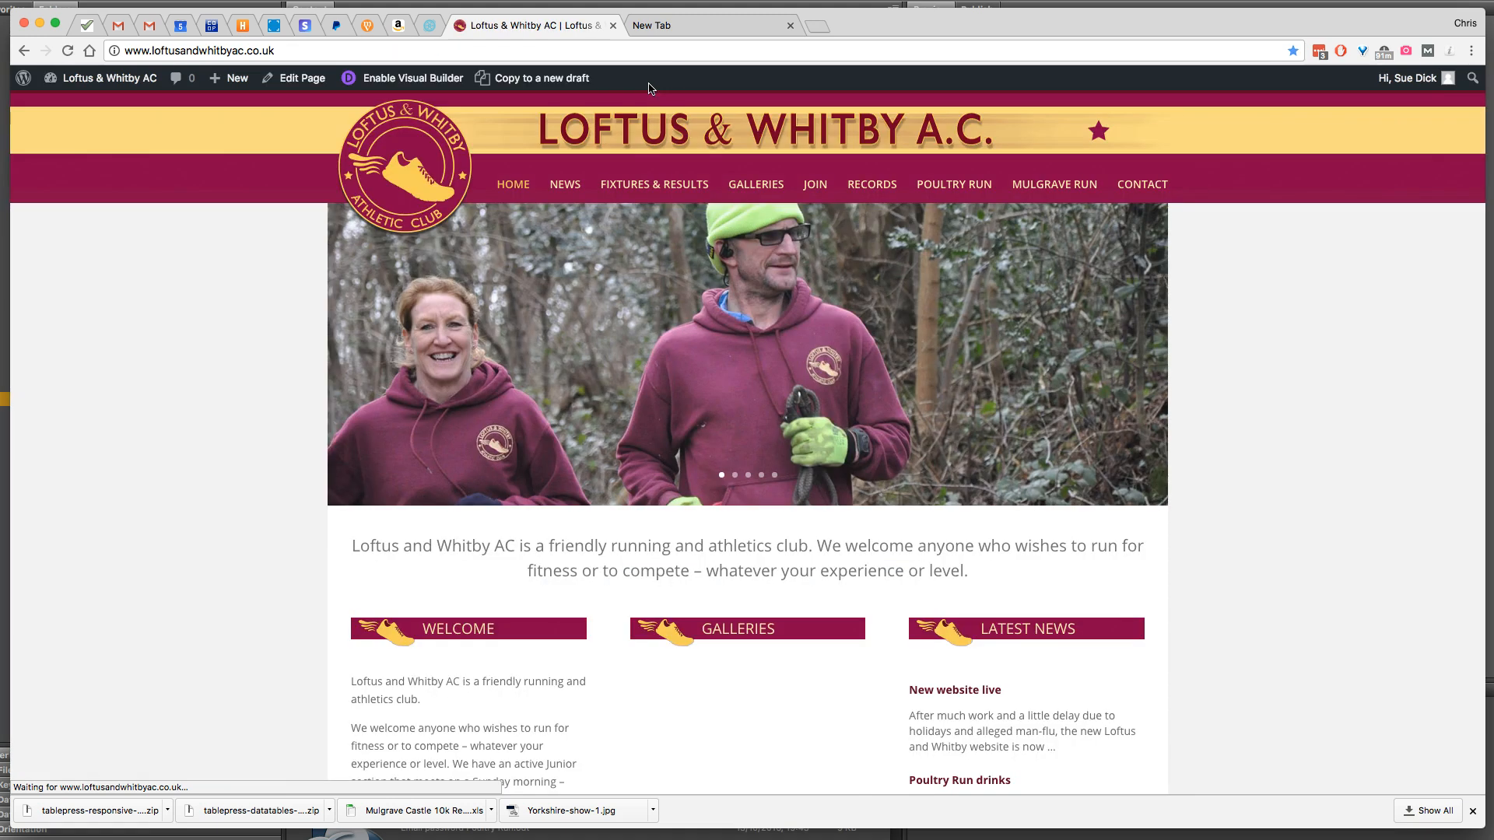
{"action": "scroll", "coordinate": [978, 395], "scroll_direction": "down", "scroll_amount": 5}
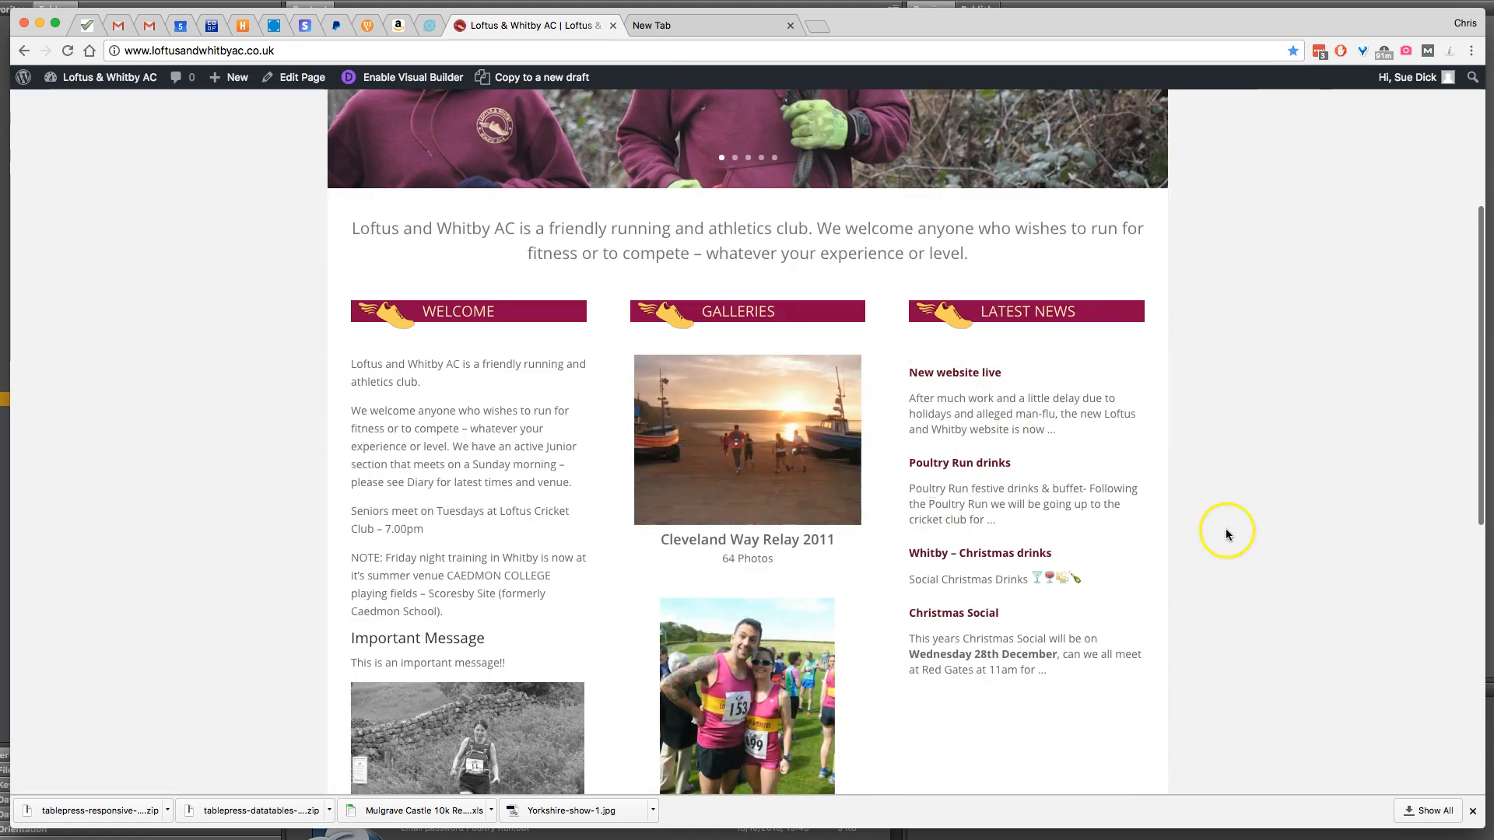
{"action": "left_click", "coordinate": [971, 379]}
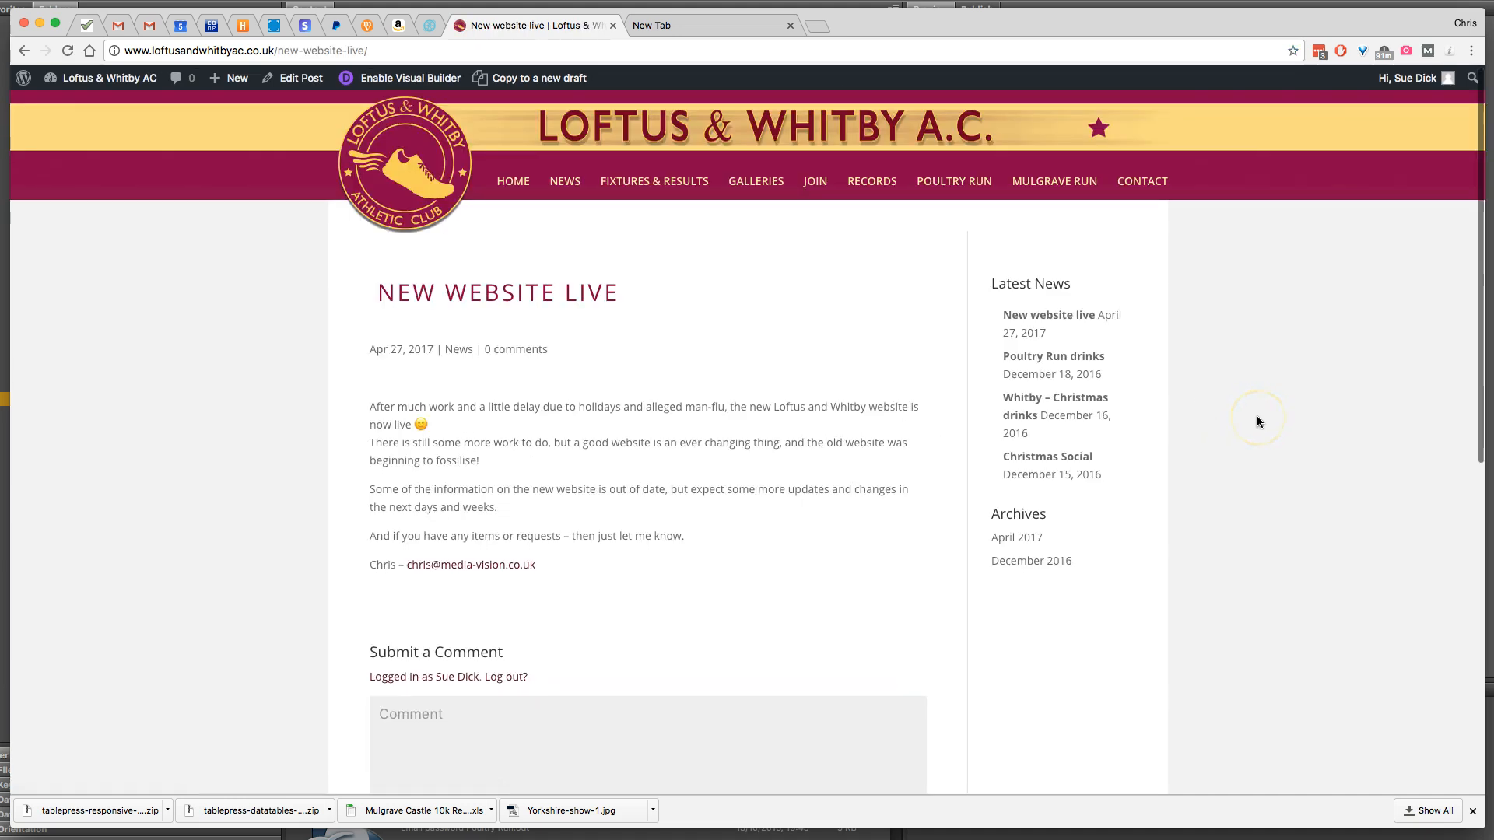
{"action": "scroll", "coordinate": [1258, 422], "scroll_direction": "down", "scroll_amount": 5}
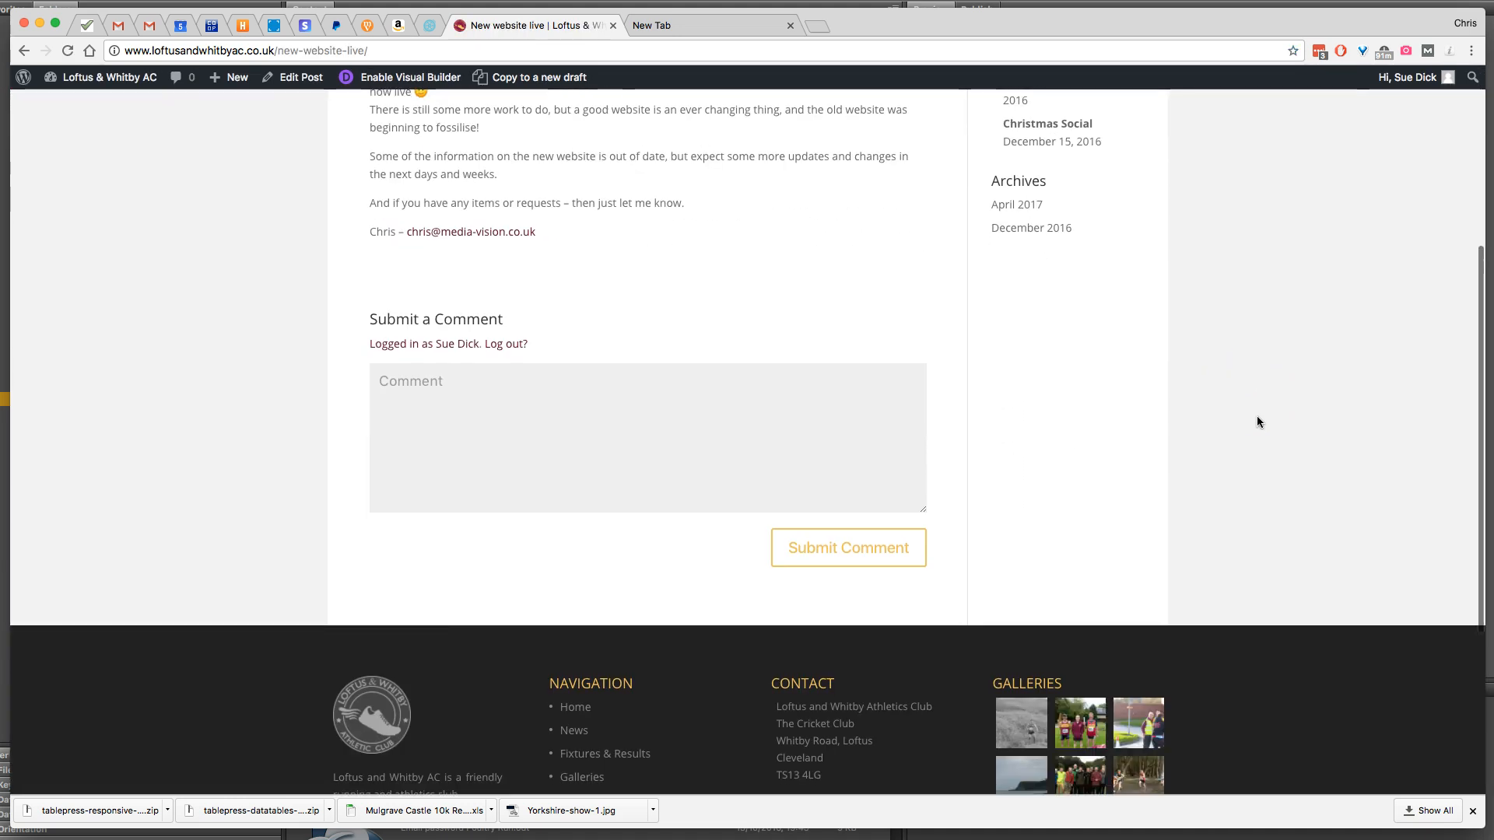
{"action": "scroll", "coordinate": [1258, 423], "scroll_direction": "up", "scroll_amount": 5}
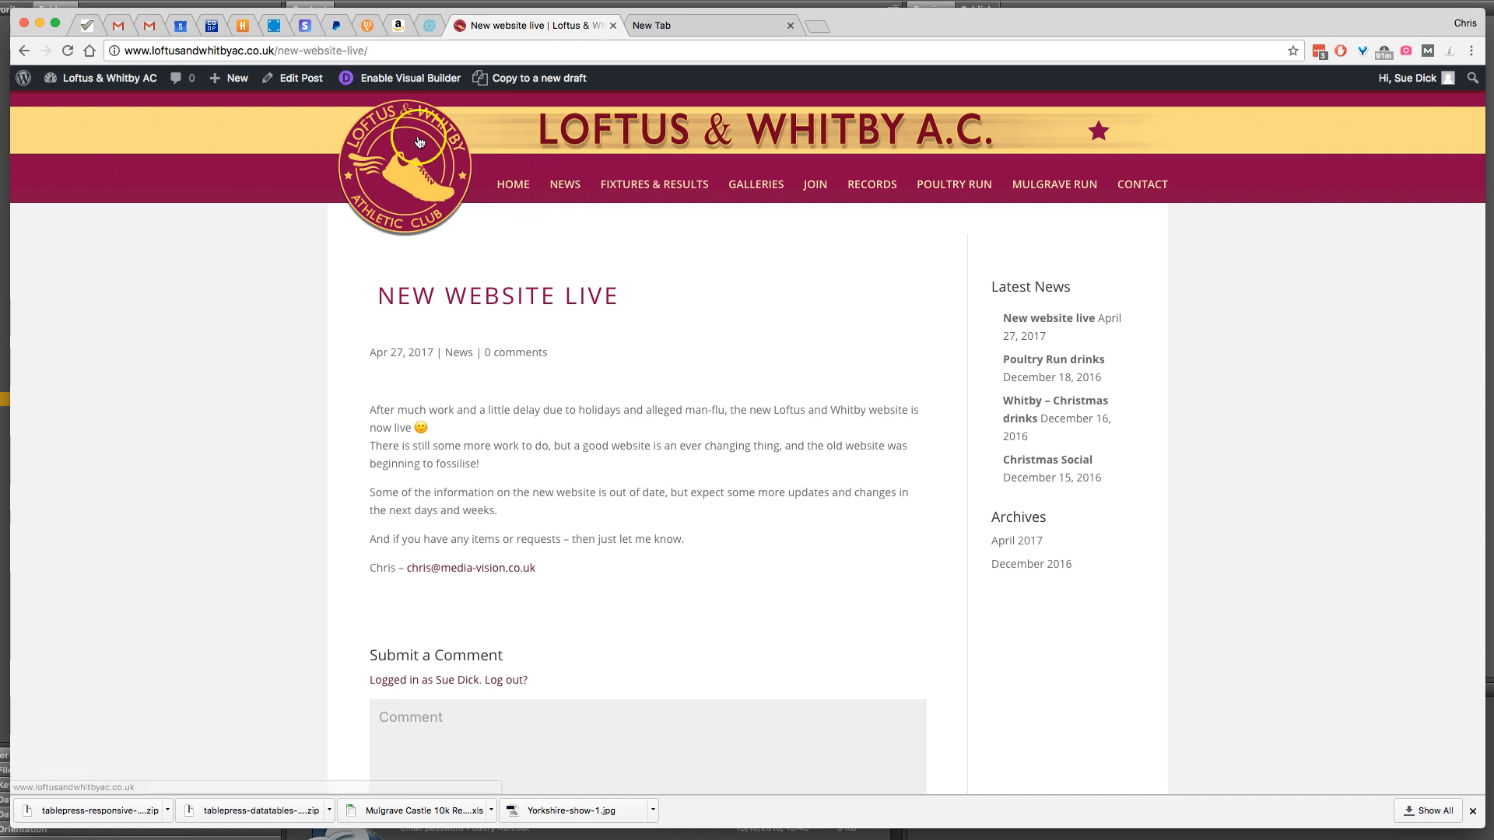
Create a news post titled "Test News Post" with the body text "This is a test news post".
{"action": "mouse_move", "coordinate": [130, 84]}
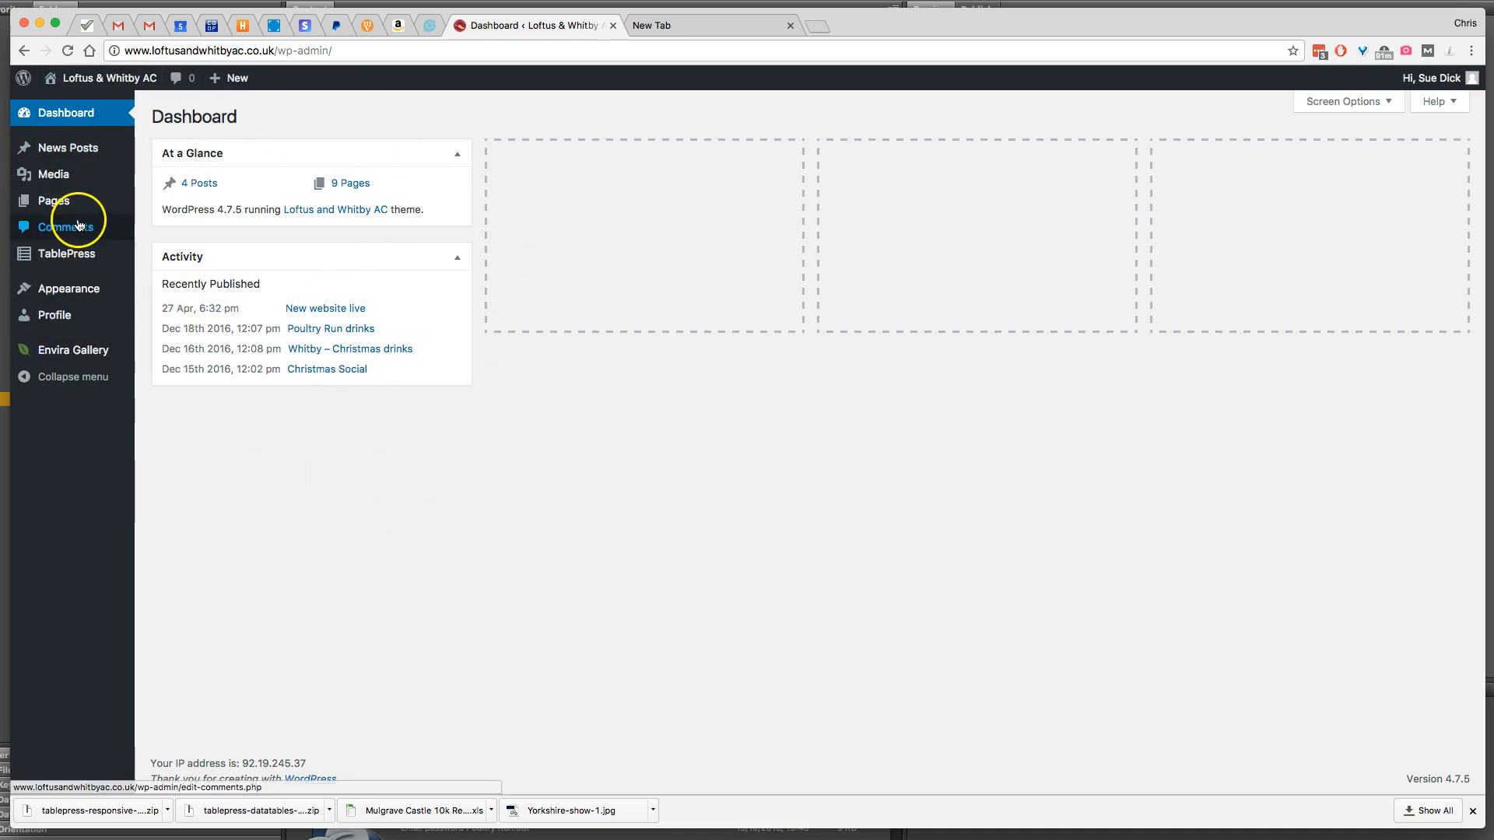
{"action": "mouse_move", "coordinate": [77, 150]}
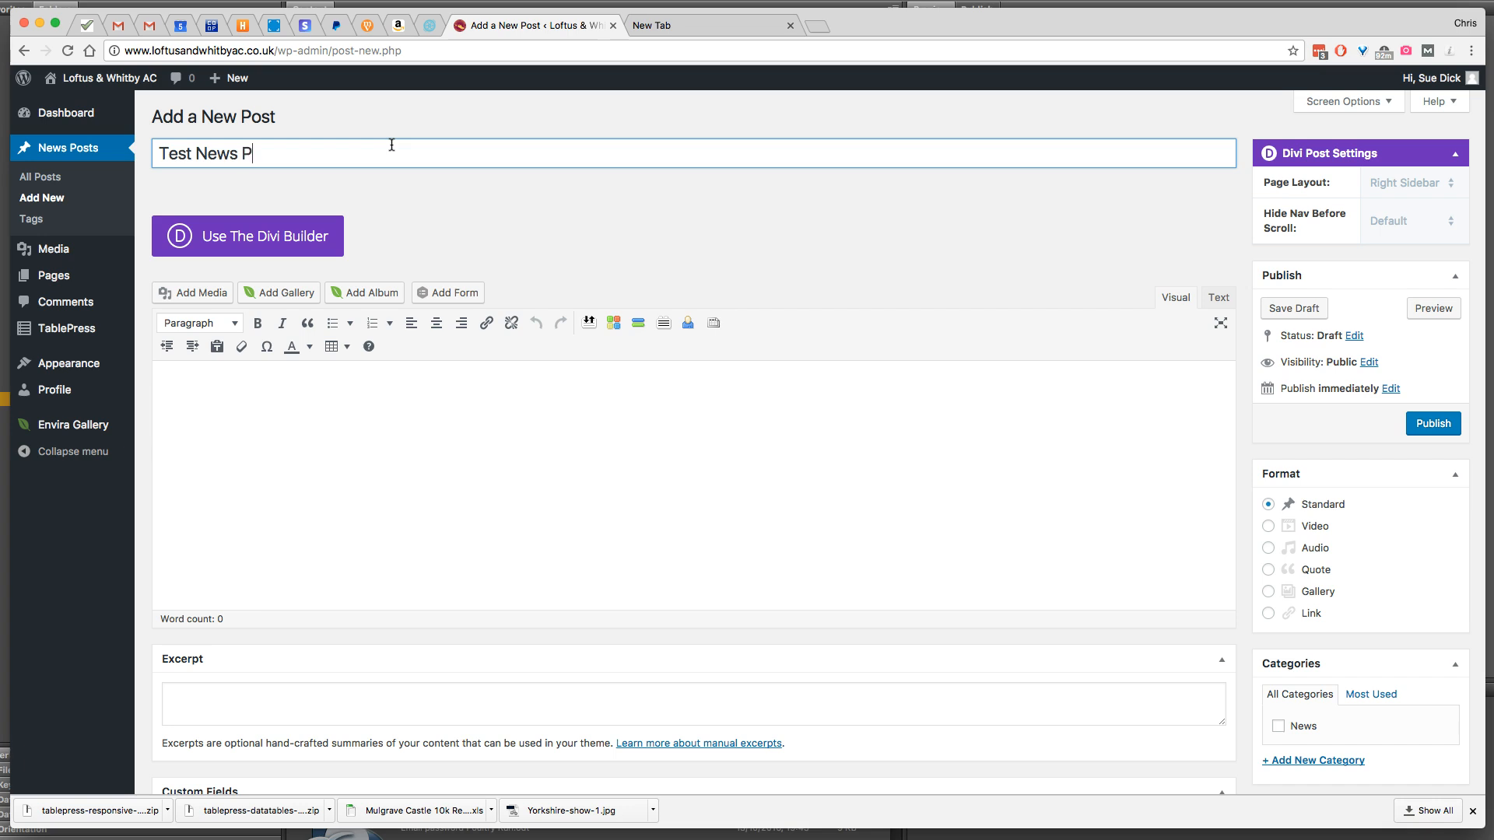
{"action": "left_click", "coordinate": [202, 369]}
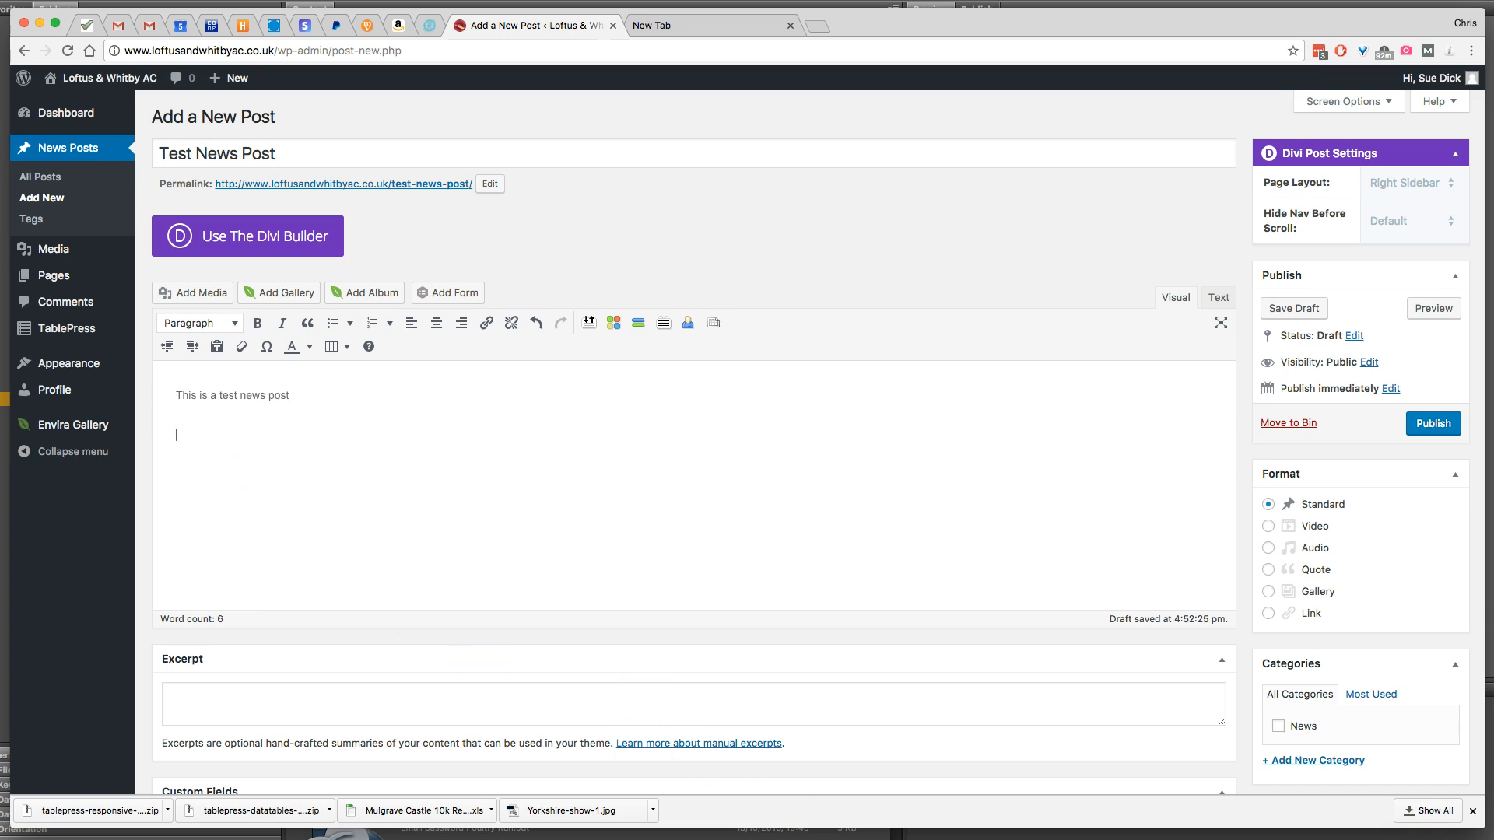
Switch to the open word processor document and copy the whole Admin Menu Editor Pro purchase message.
{"action": "key", "text": "super+Tab"}
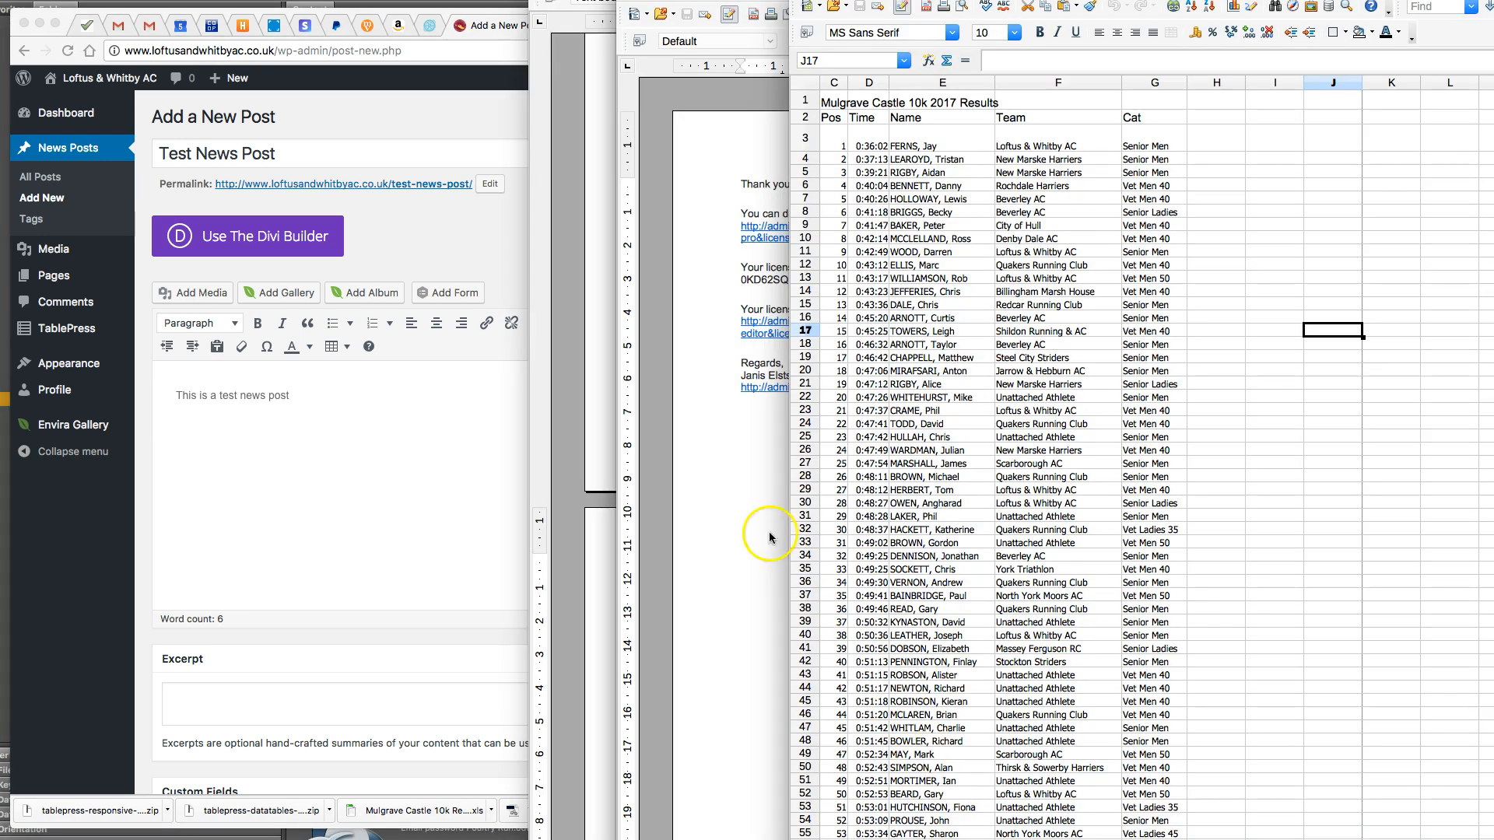
{"action": "left_click", "coordinate": [723, 482]}
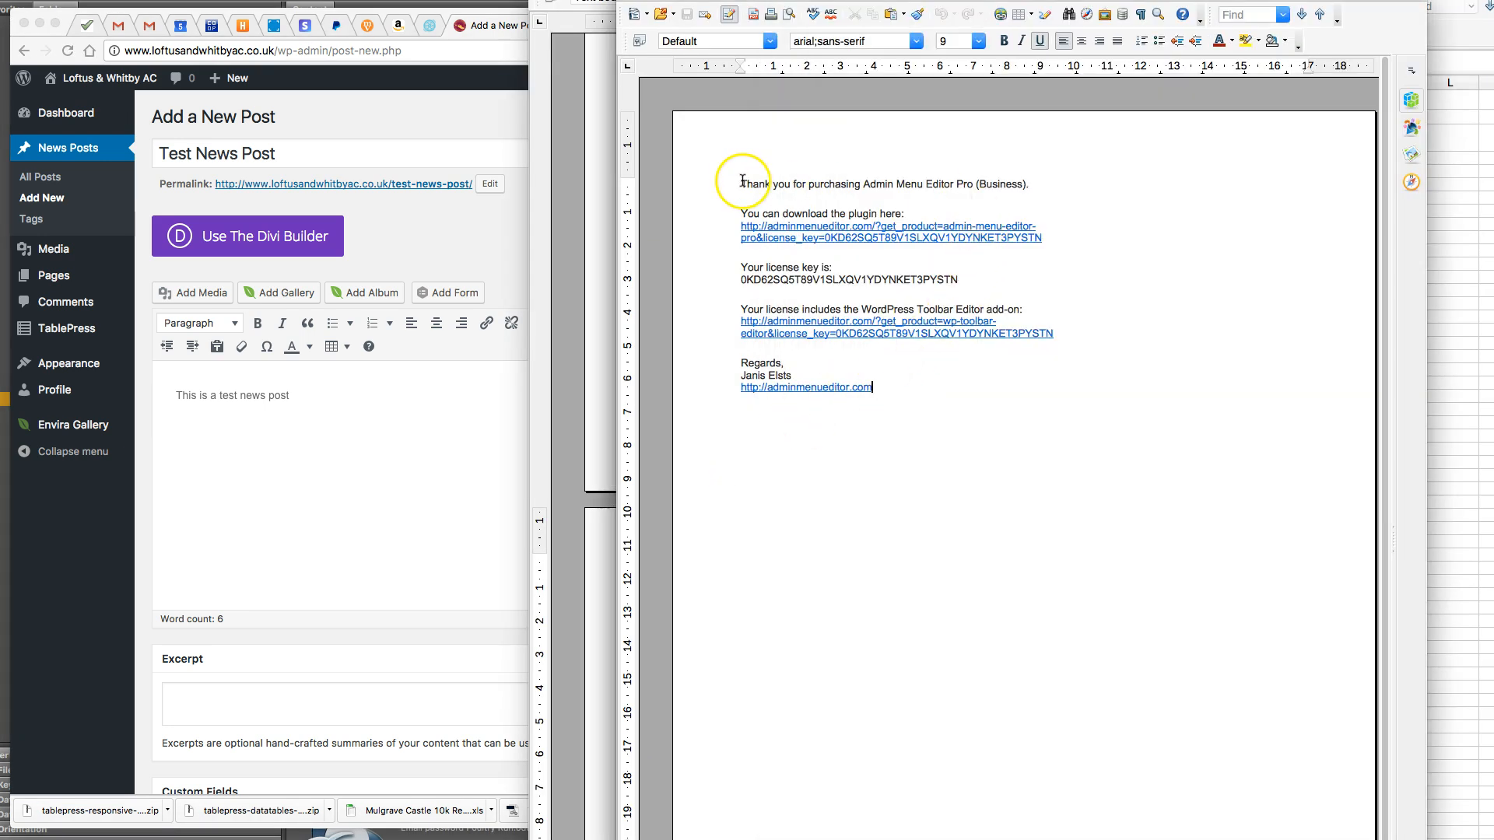
{"action": "left_click_drag", "start_coordinate": [740, 181], "coordinate": [1040, 429]}
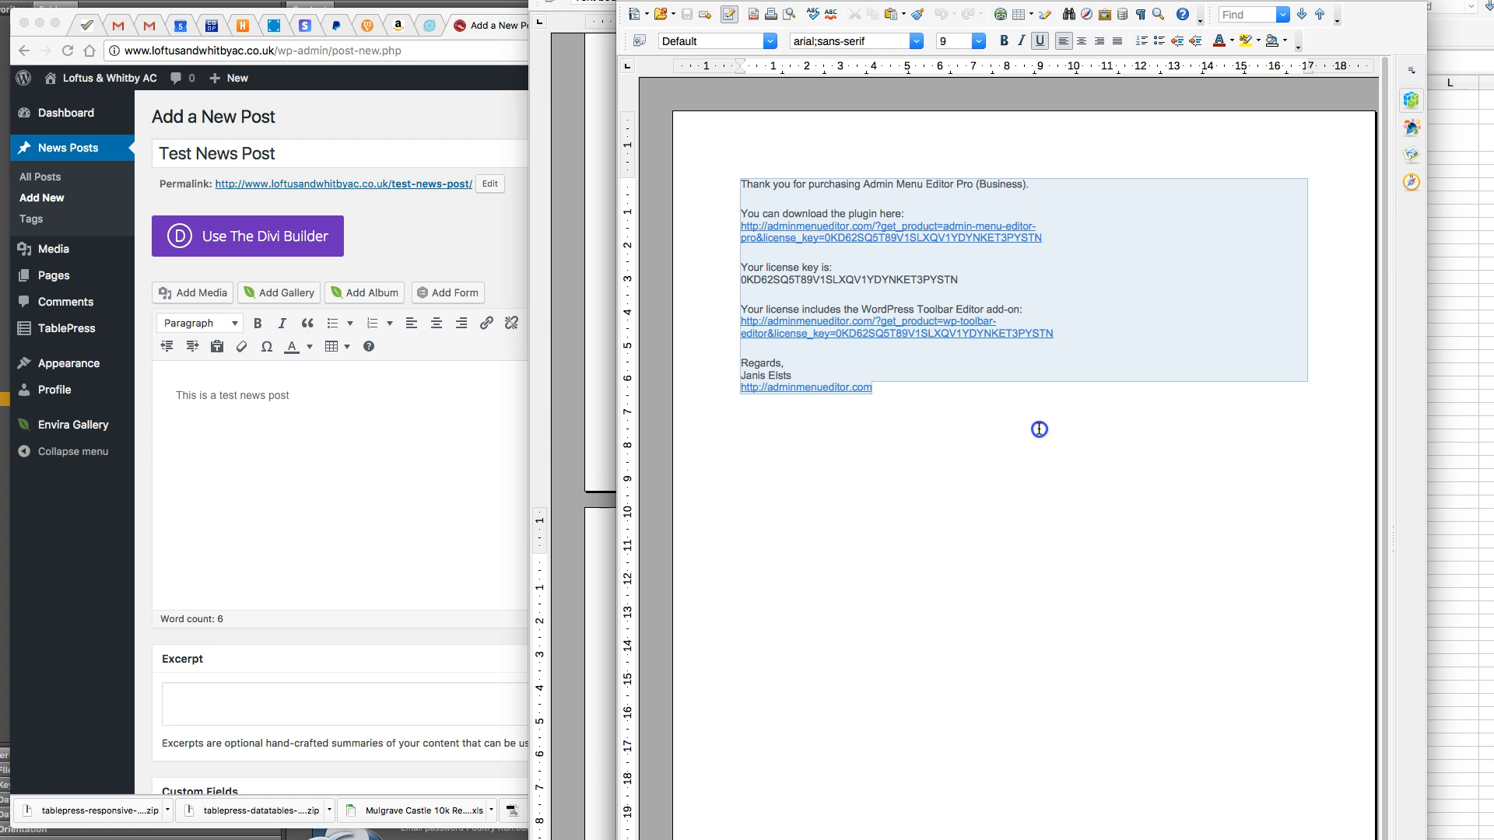
{"action": "right_click", "coordinate": [835, 276]}
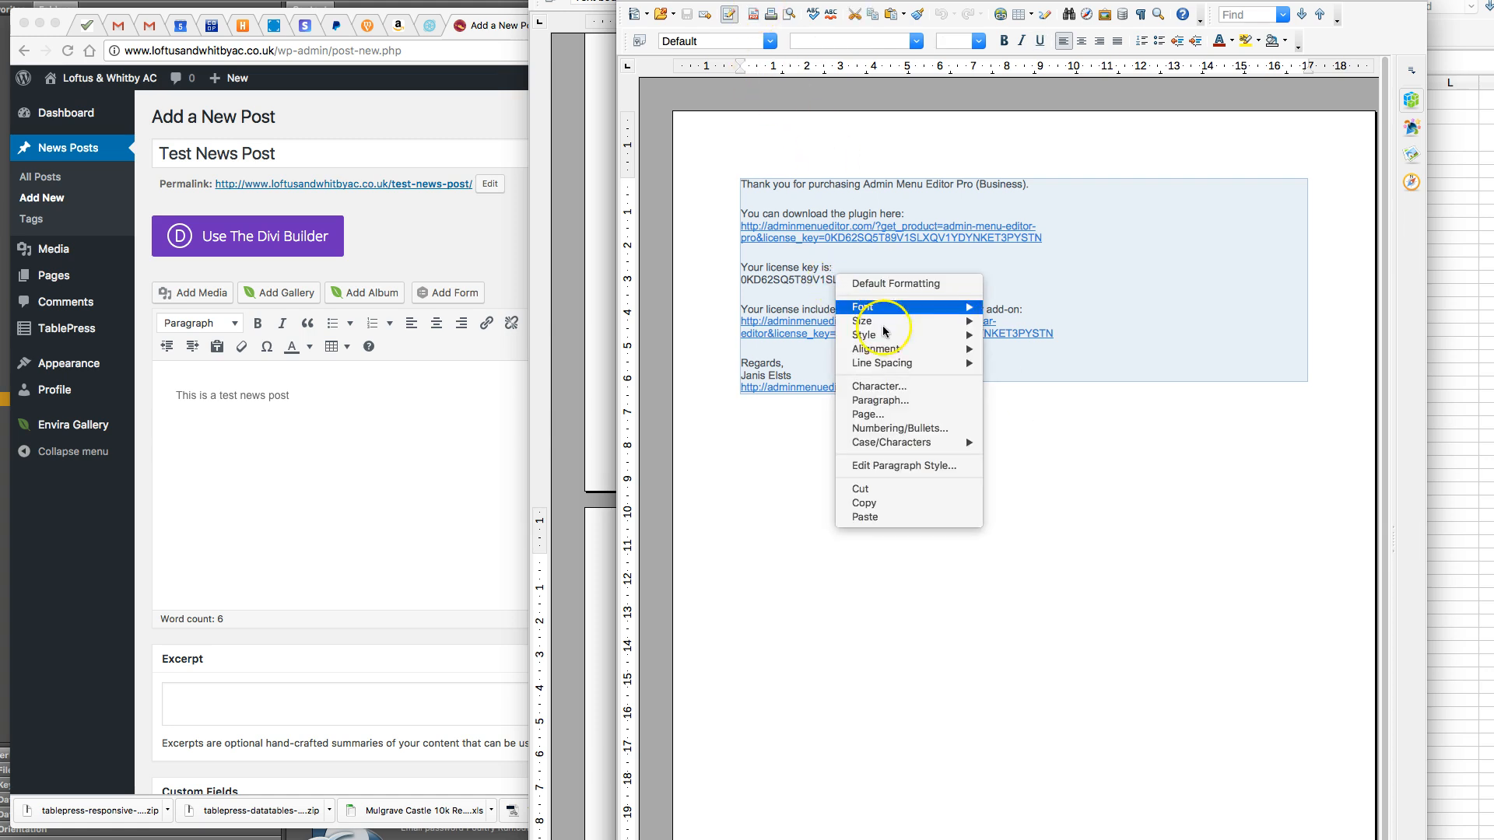
{"action": "left_click", "coordinate": [864, 504]}
Try pasting the copied message, including its licence key, into the news post with its original formatting, and delete the pasted content.
{"action": "left_click", "coordinate": [332, 478]}
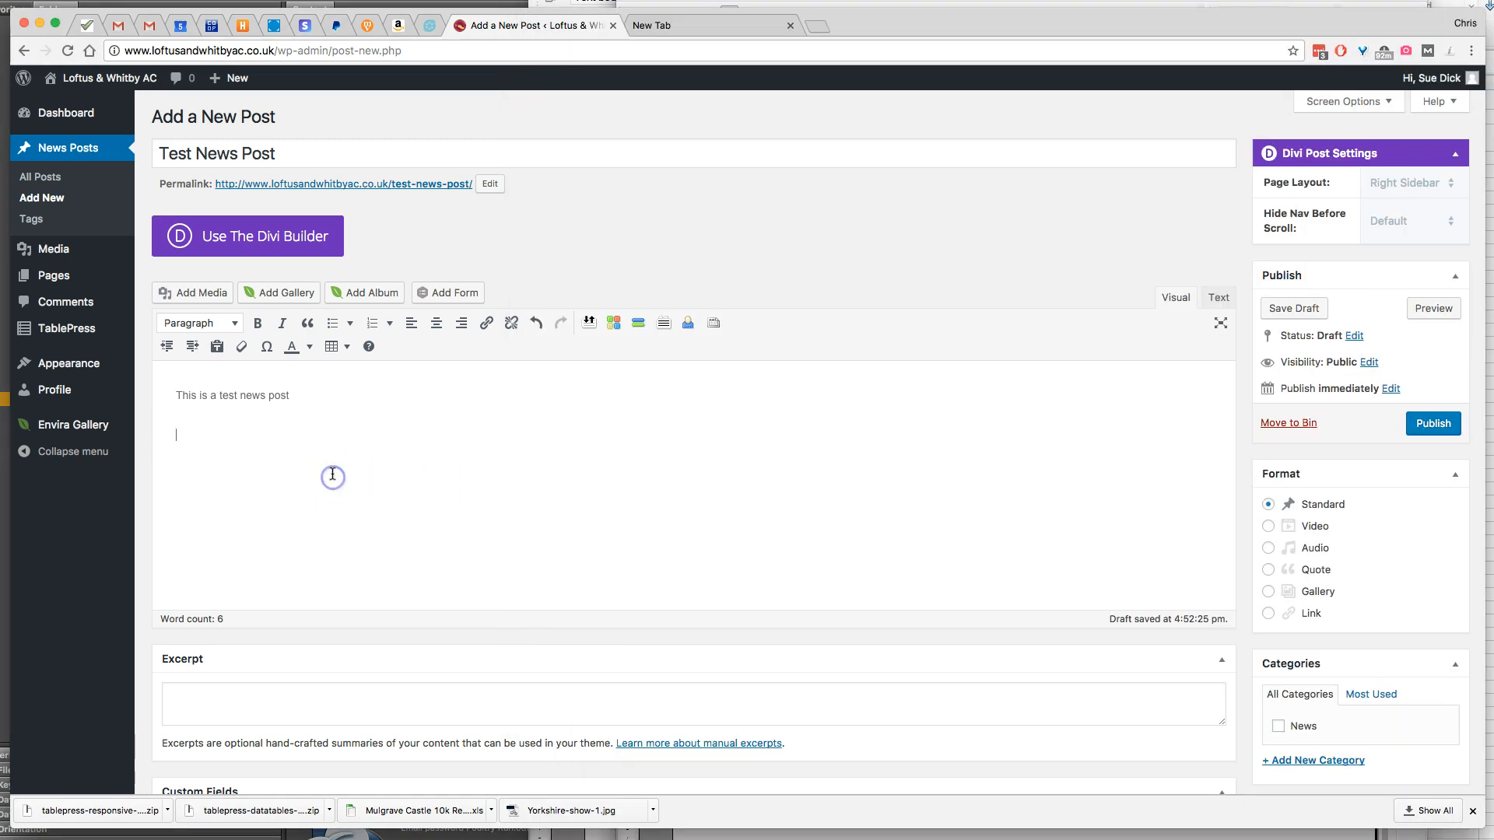
{"action": "key", "text": "super+v"}
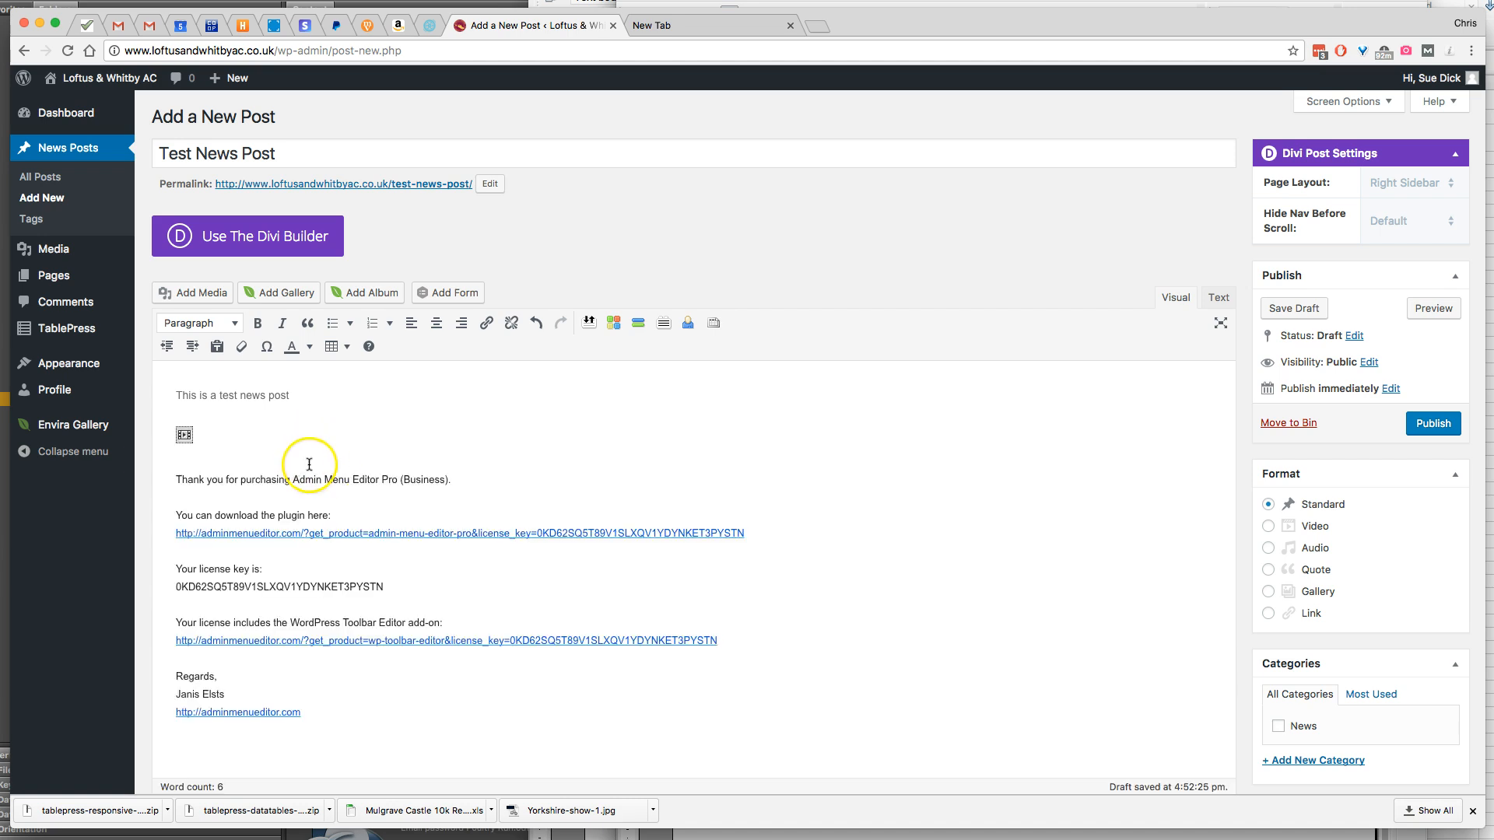
{"action": "left_click_drag", "start_coordinate": [331, 718], "coordinate": [161, 441]}
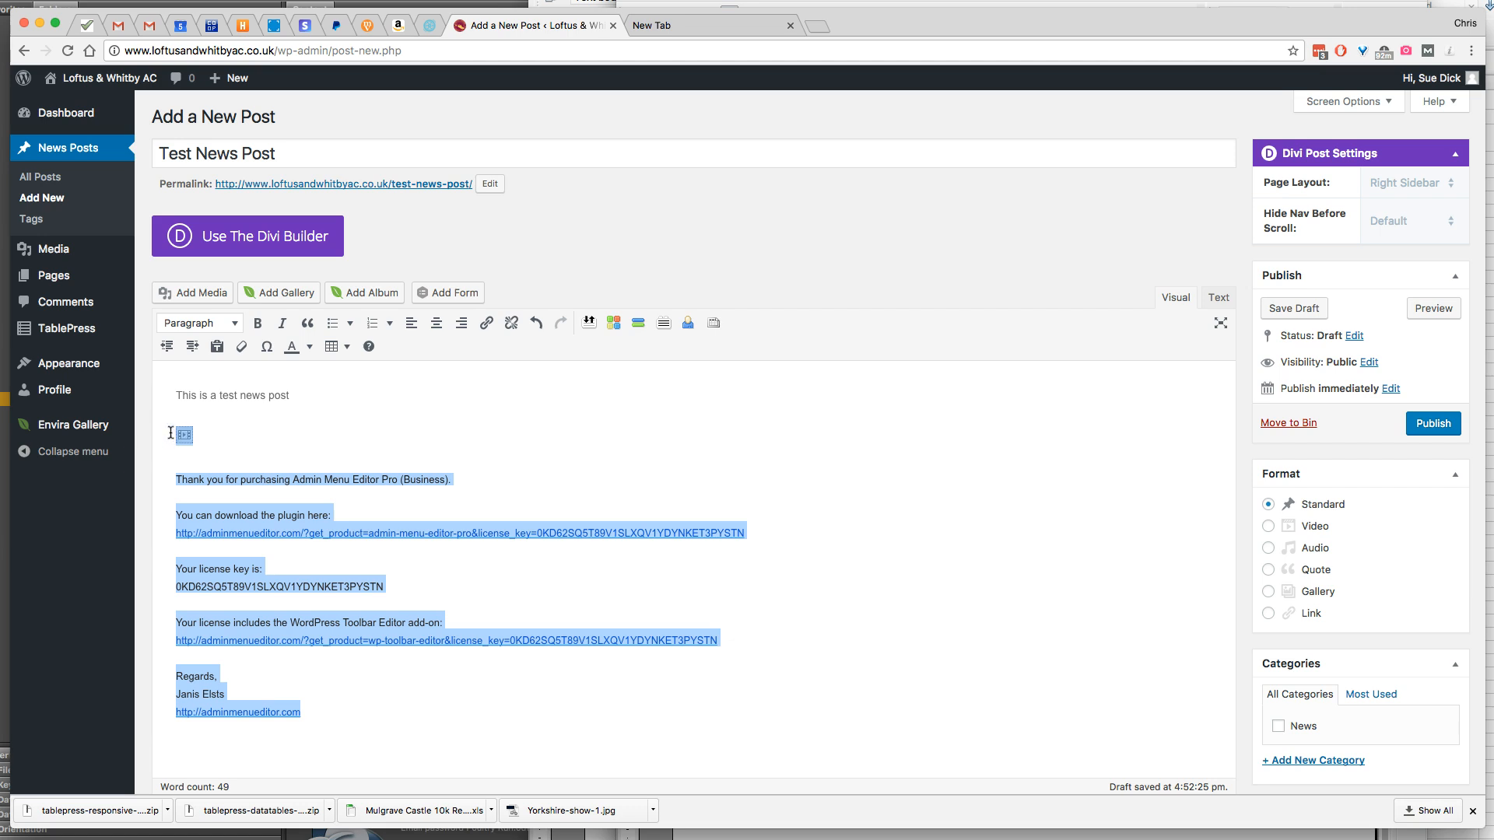
{"action": "key", "text": "BackSpace"}
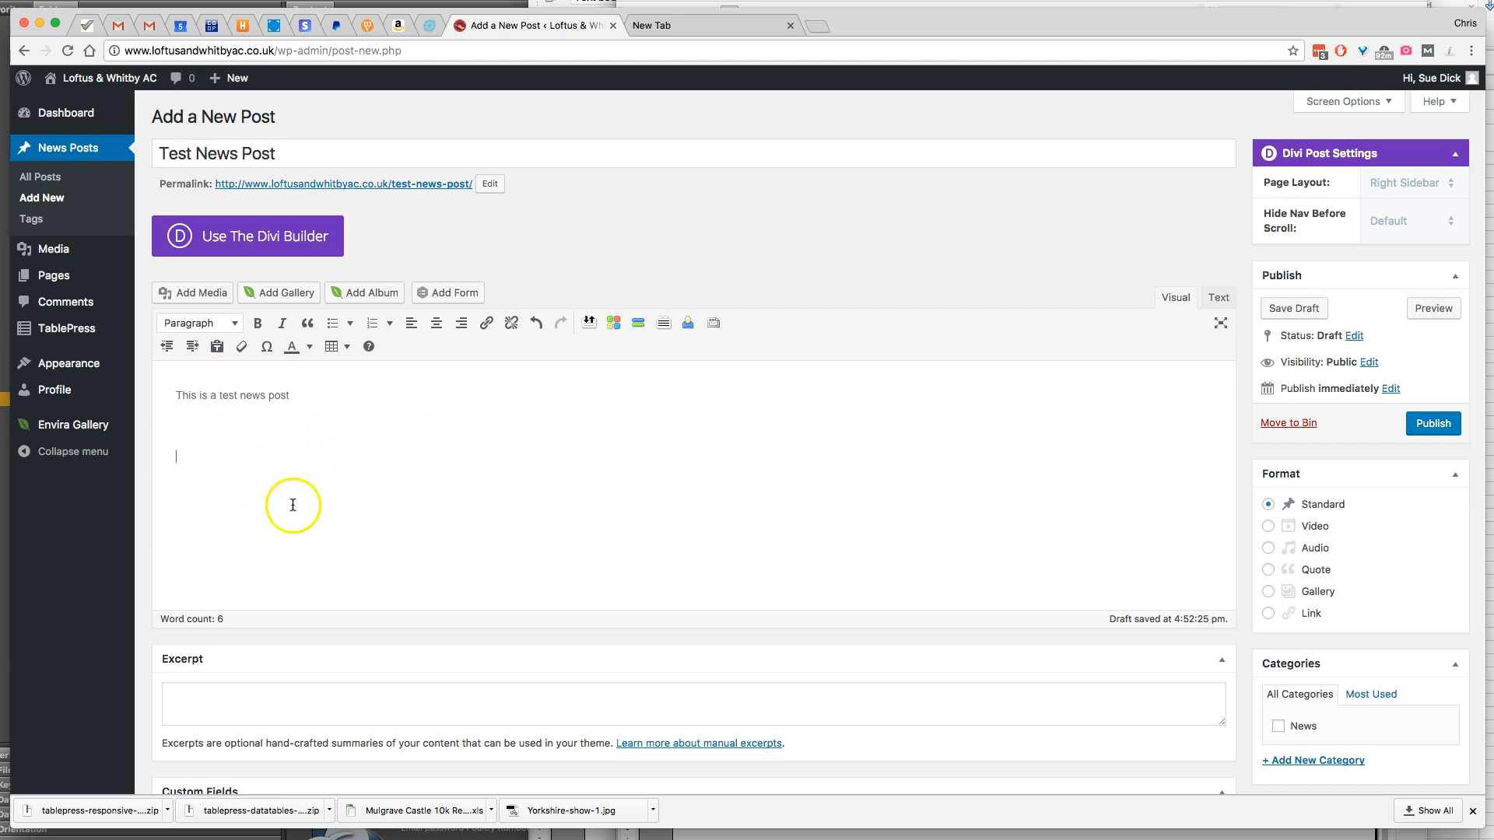
Turn on Paste as text and paste the copied message, including its licence key, below the post's first line.
{"action": "left_click", "coordinate": [217, 347]}
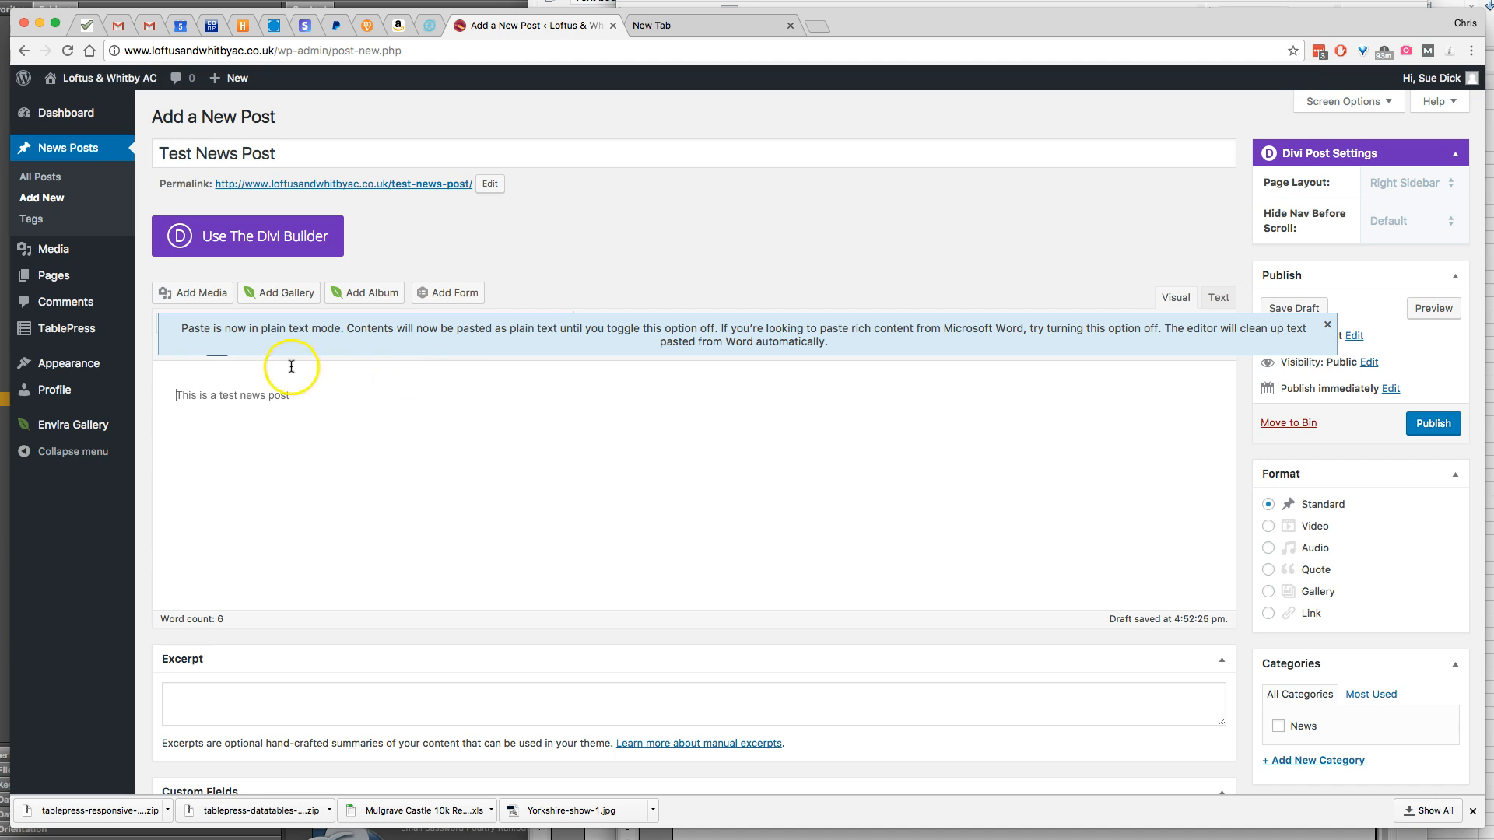
{"action": "left_click", "coordinate": [321, 408]}
{"action": "key", "text": "super+v"}
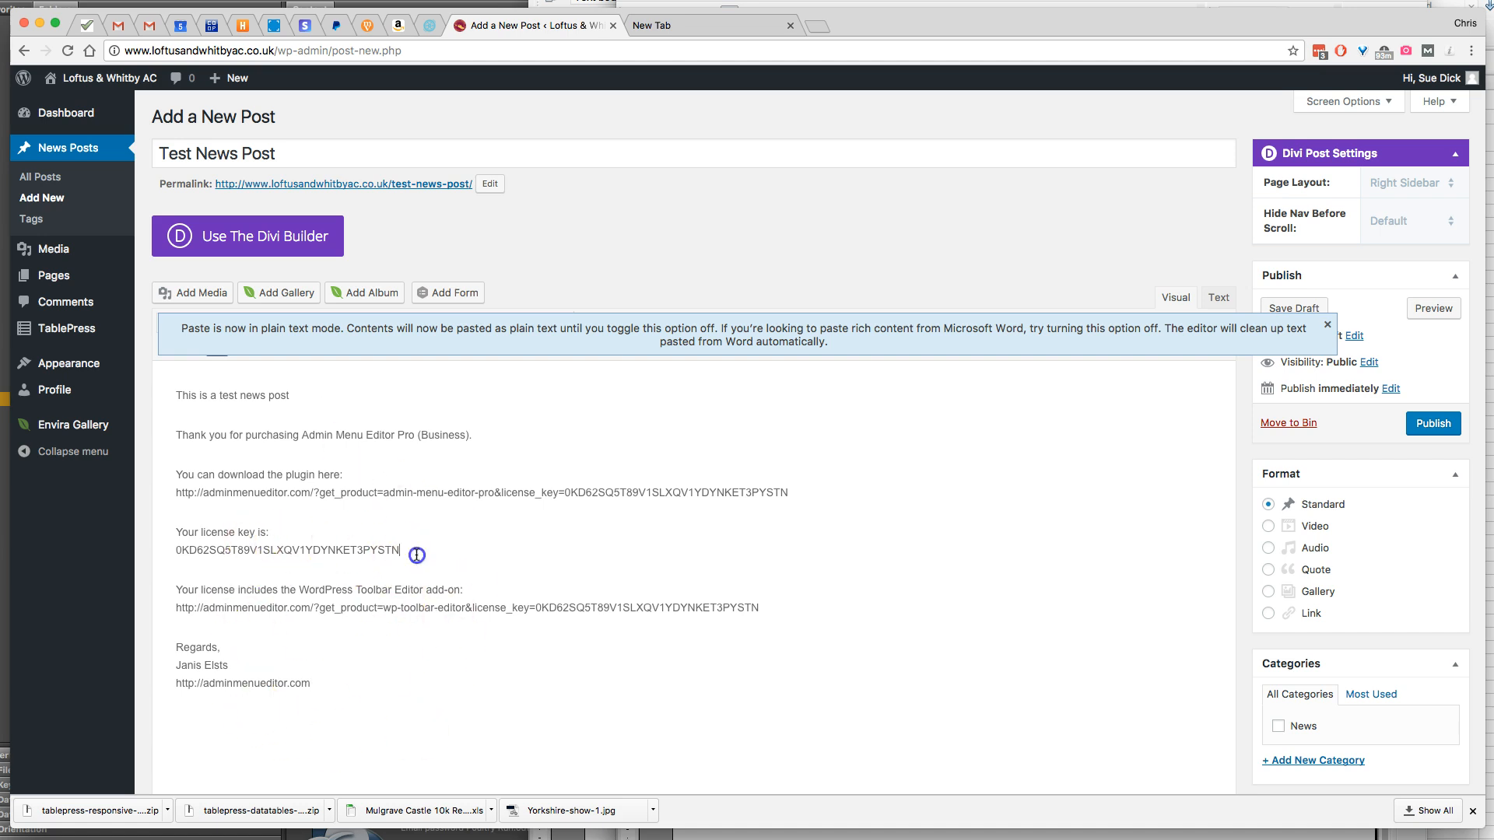
{"action": "left_click_drag", "start_coordinate": [333, 687], "coordinate": [210, 687]}
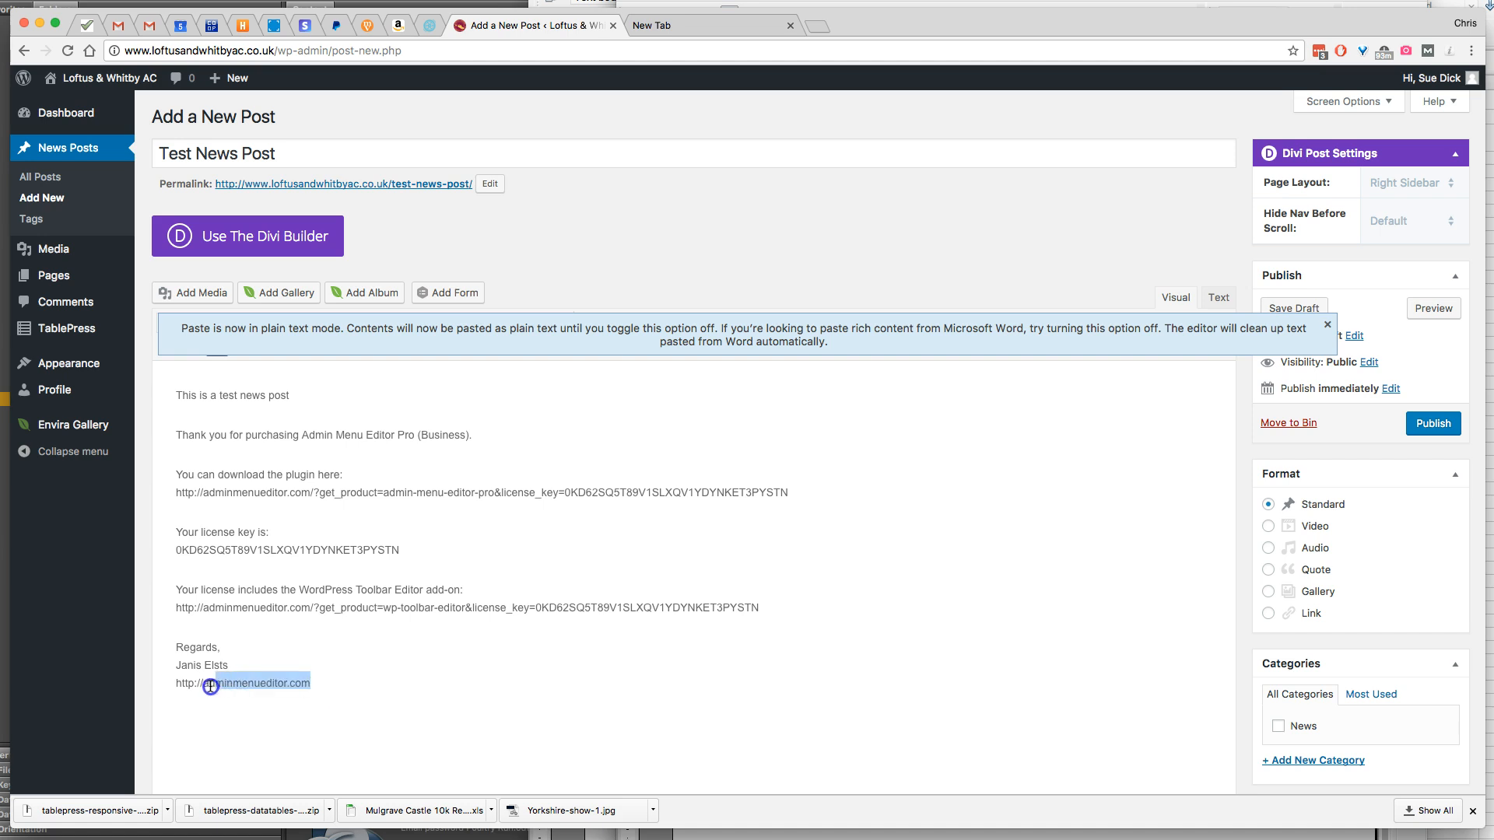
{"action": "left_click", "coordinate": [365, 689]}
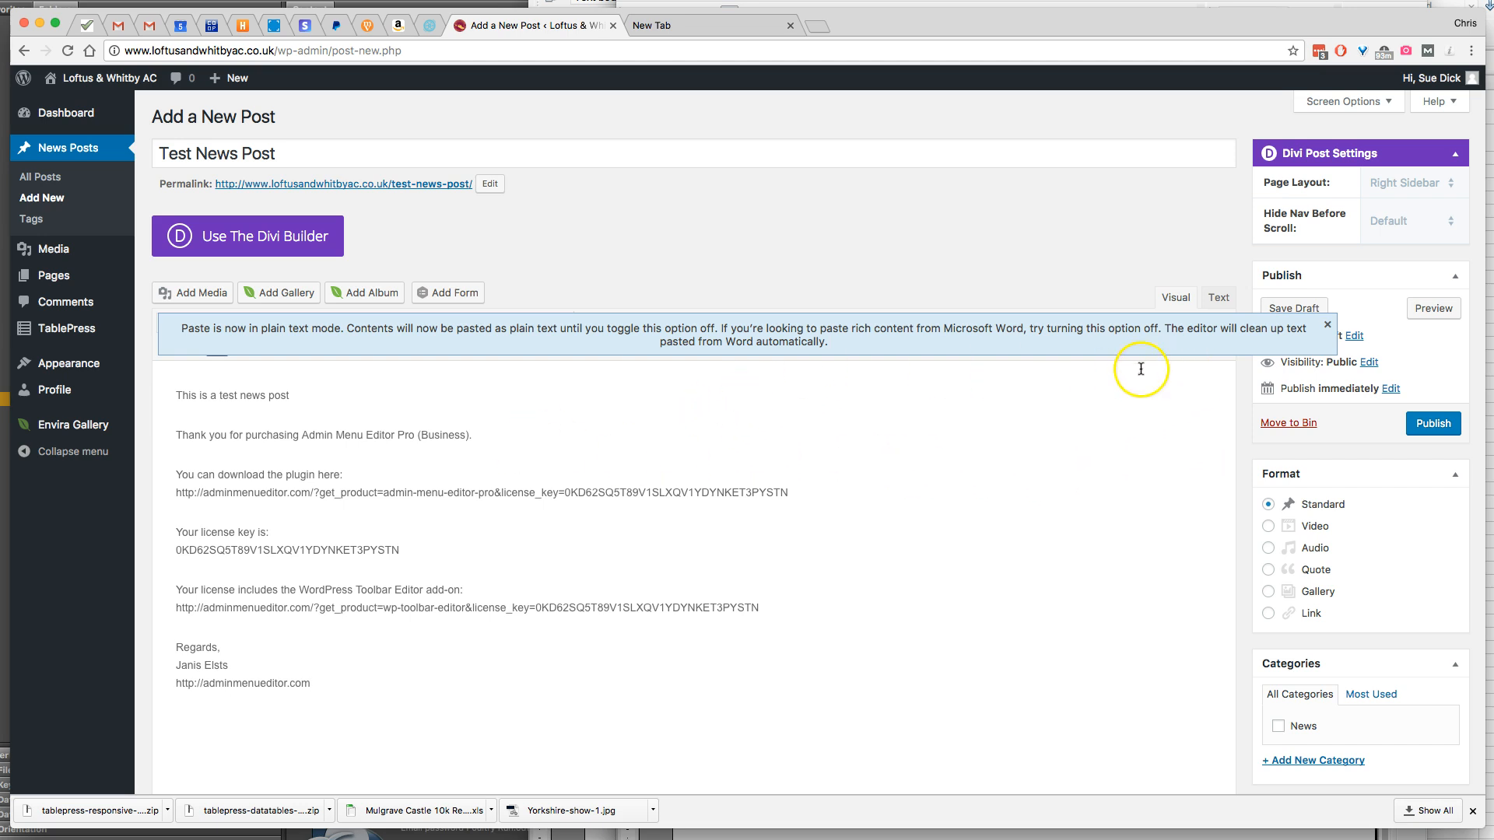
{"action": "left_click", "coordinate": [1329, 325]}
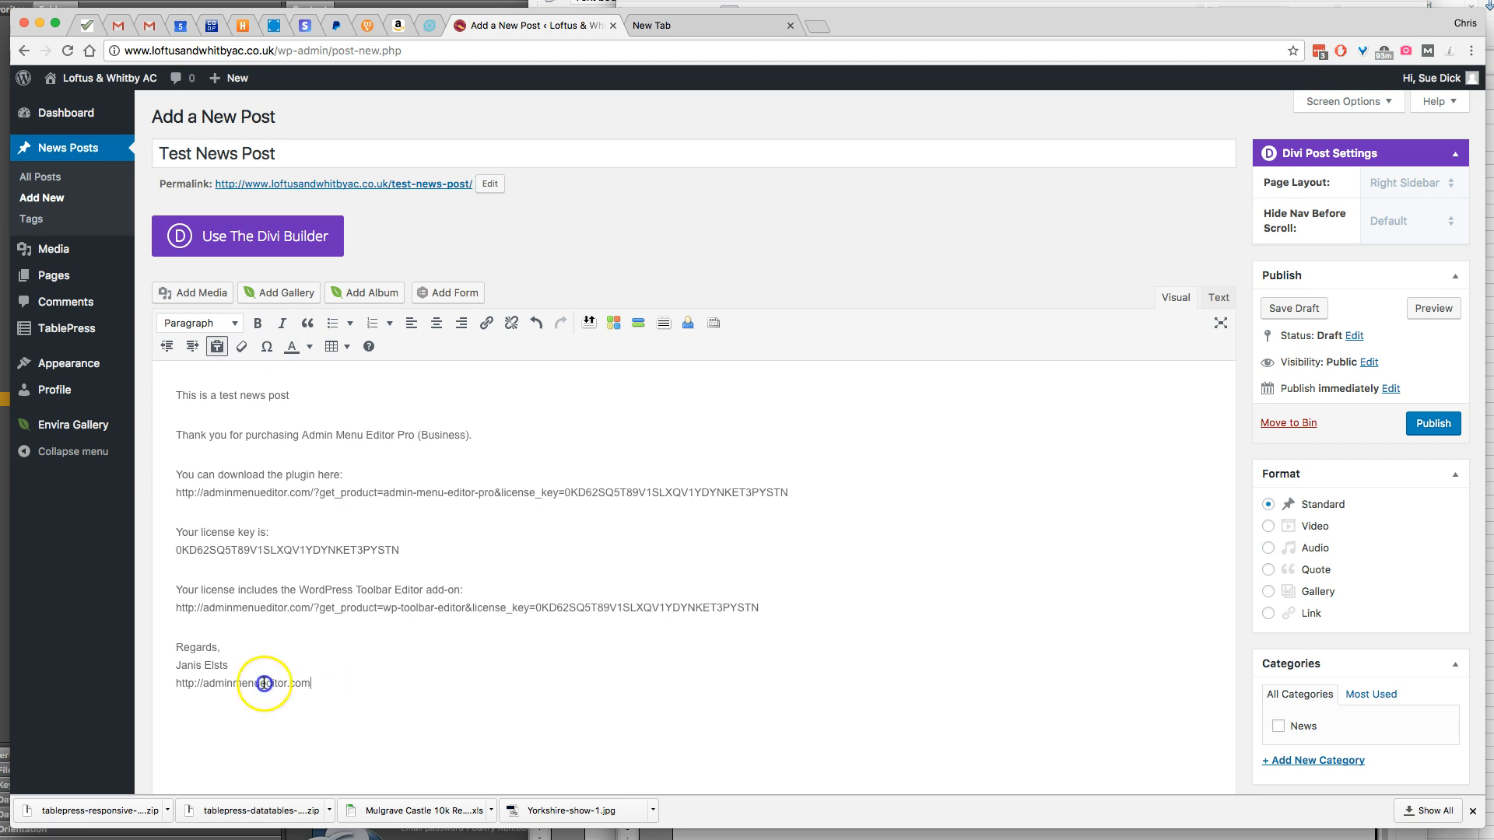
{"action": "left_click_drag", "start_coordinate": [264, 683], "coordinate": [181, 683]}
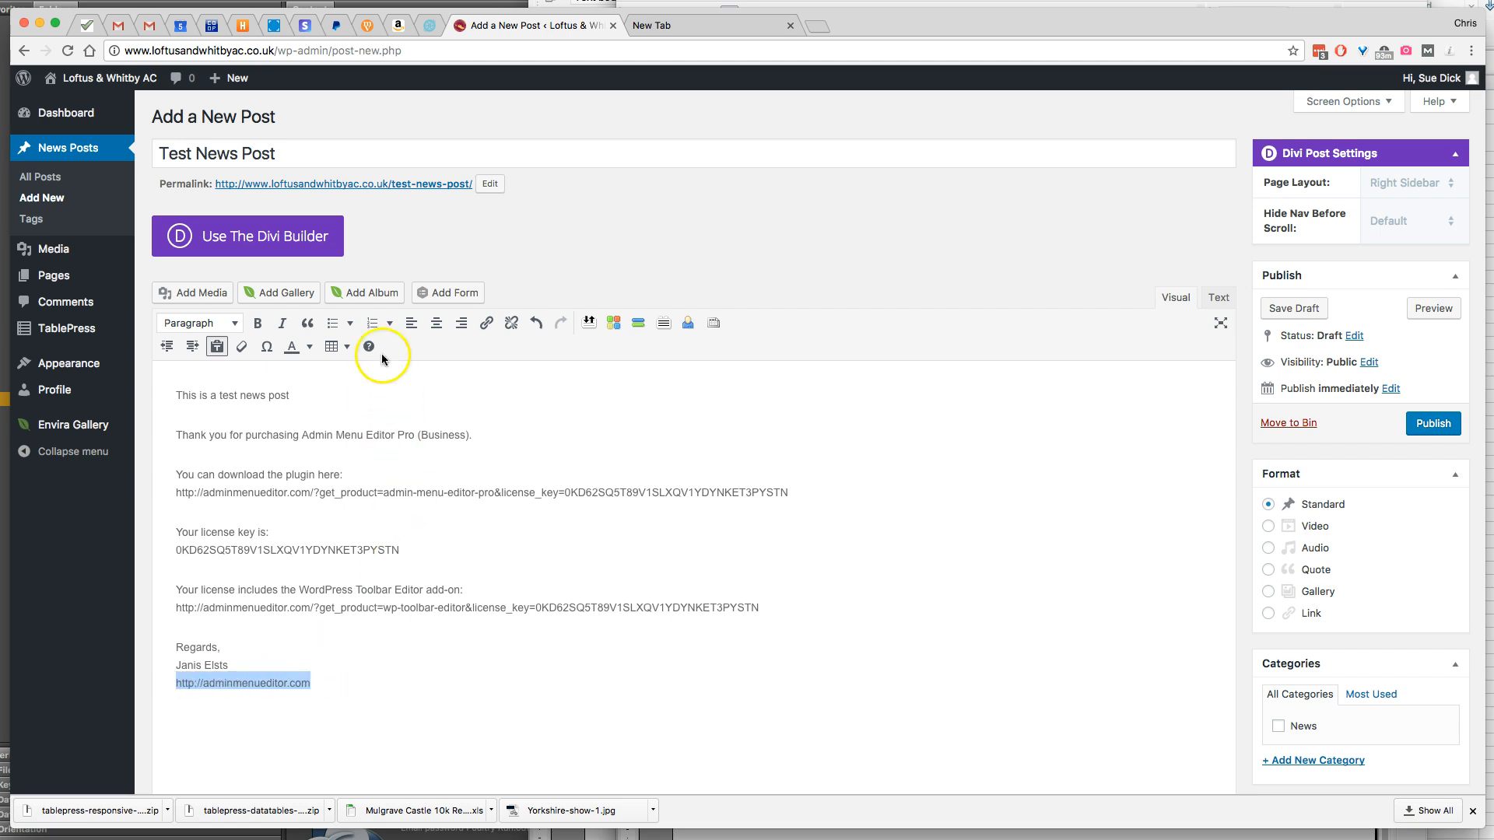
{"action": "left_click", "coordinate": [487, 325]}
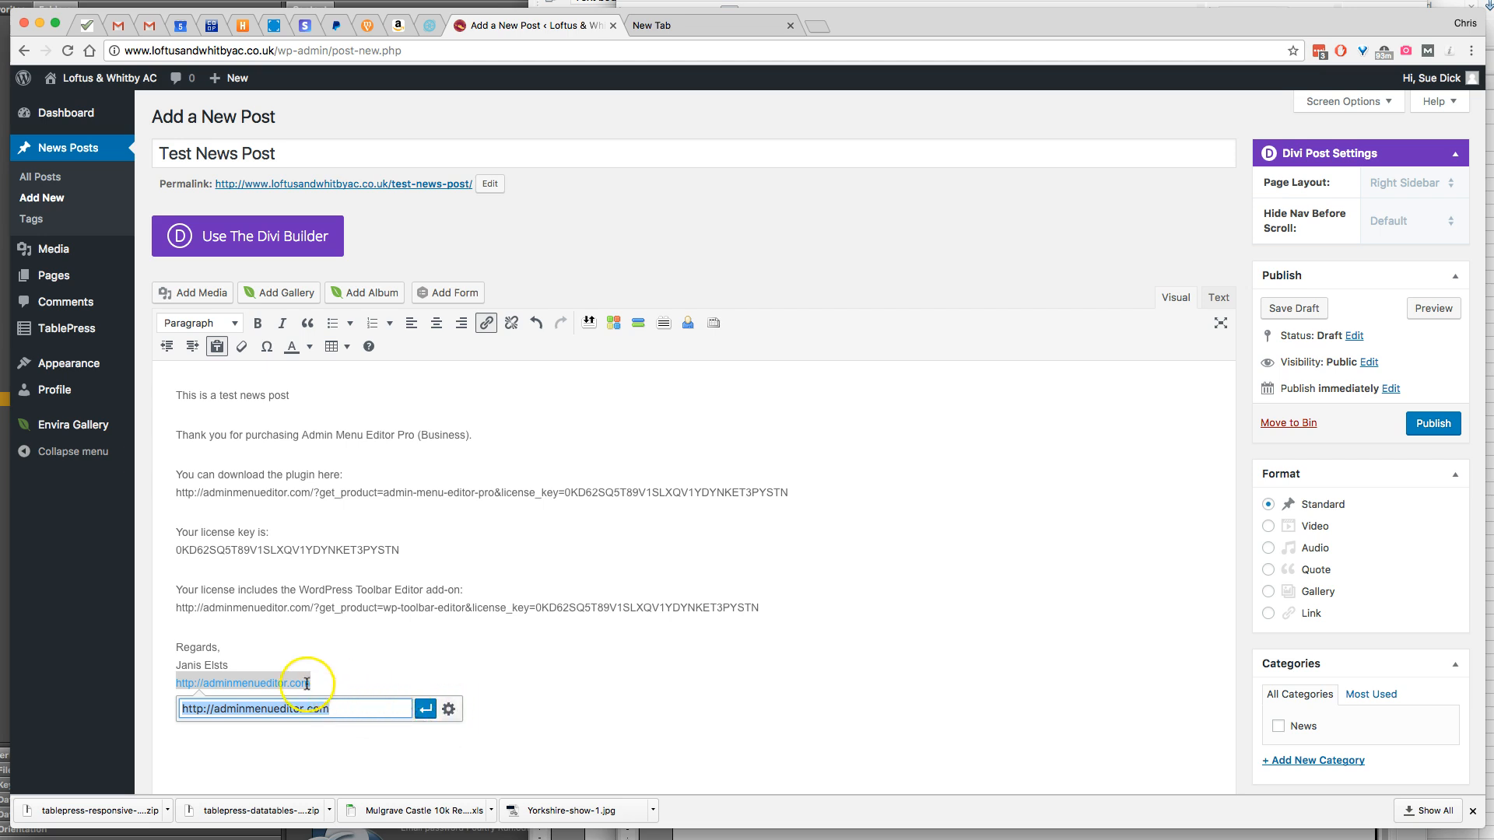
{"action": "left_click", "coordinate": [424, 710]}
{"action": "left_click", "coordinate": [441, 686]}
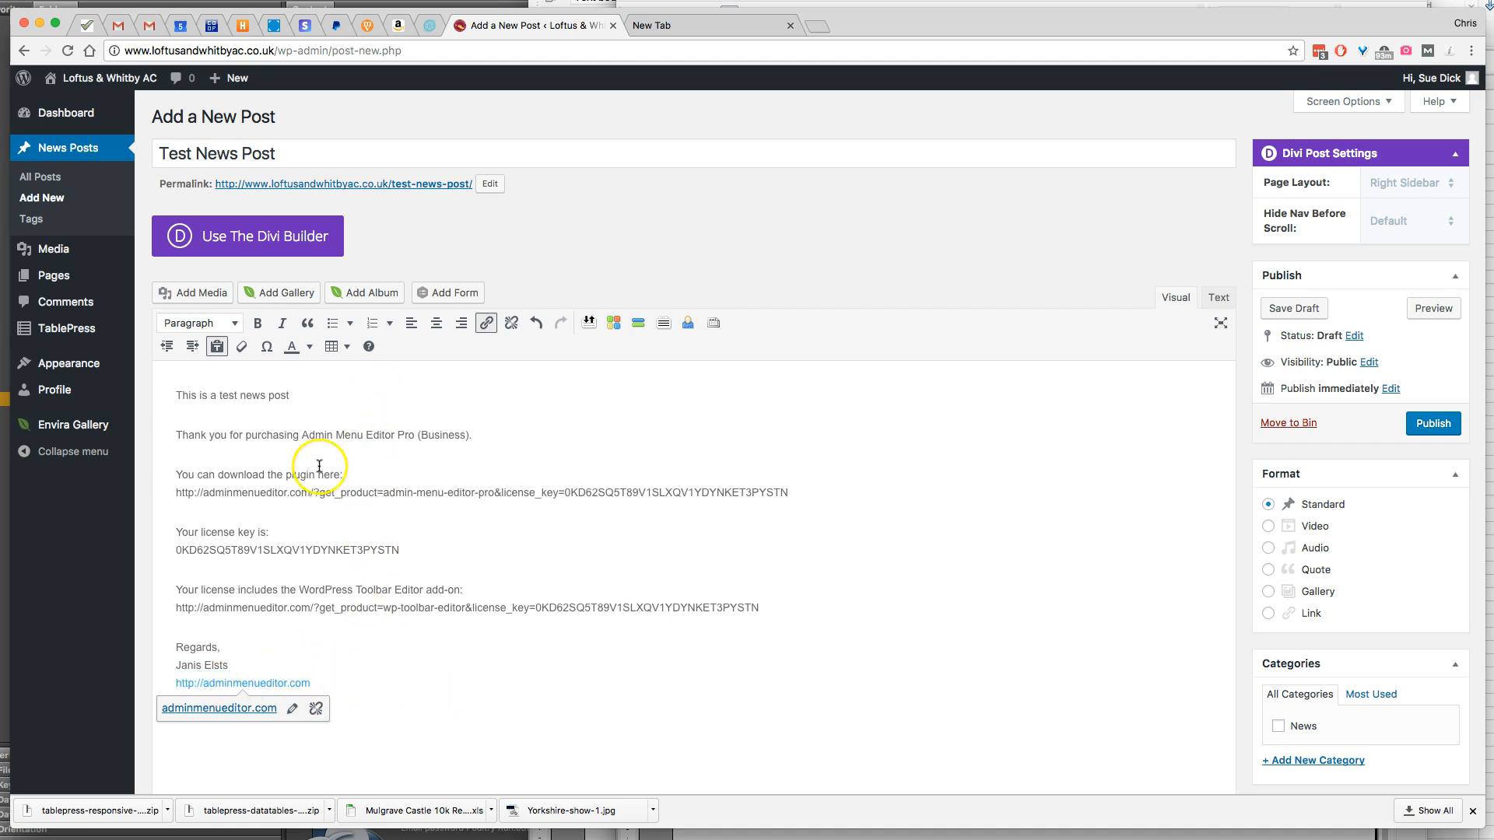
Insert the media library image 249-P1000679.jpg on a new line below the link at the end of the post.
{"action": "left_click", "coordinate": [354, 676]}
{"action": "key", "text": "Return"}
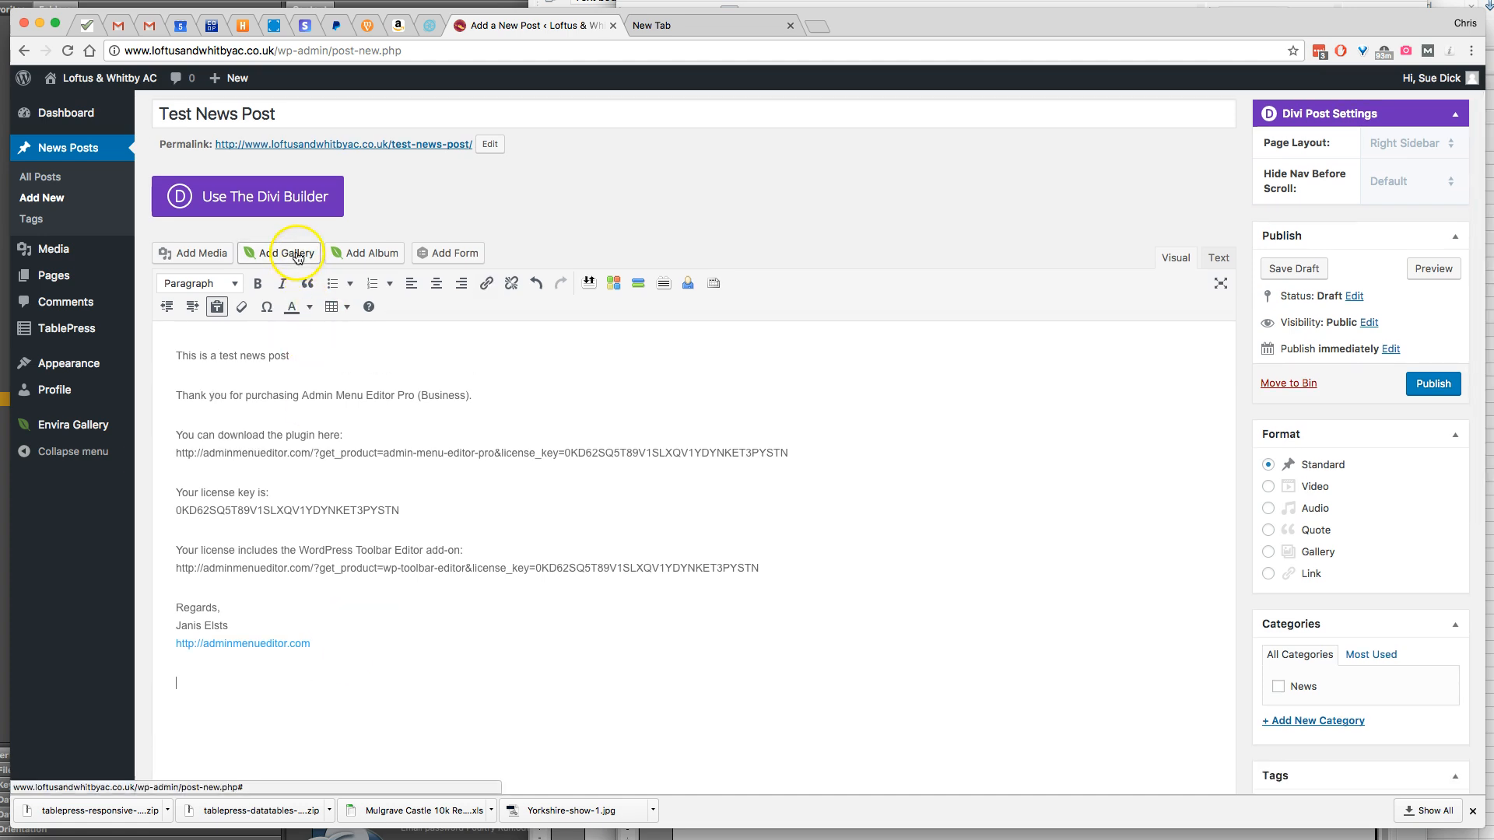
{"action": "left_click", "coordinate": [195, 253]}
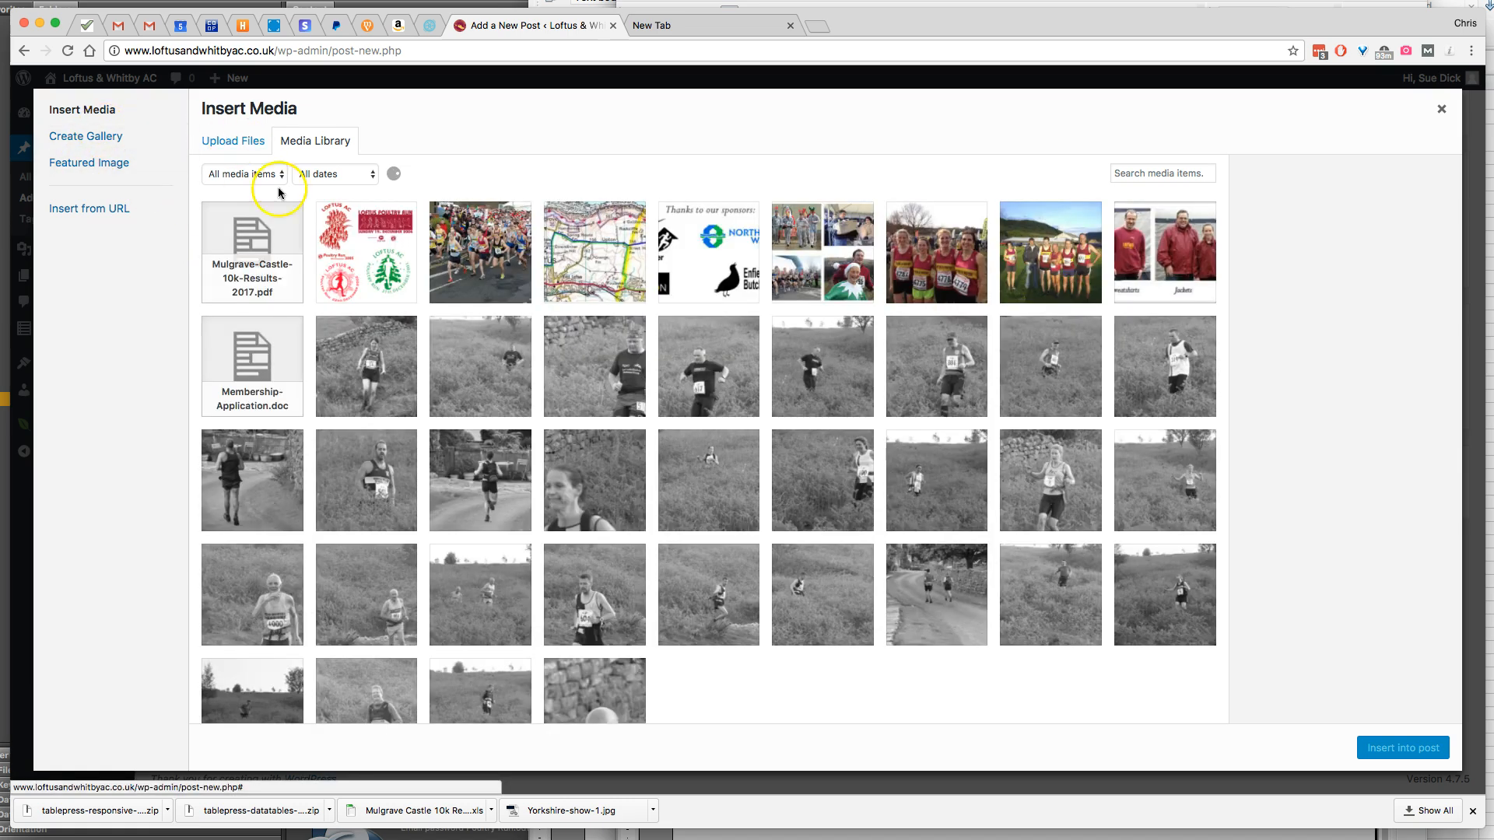
{"action": "scroll", "coordinate": [868, 389], "scroll_direction": "down", "scroll_amount": 15}
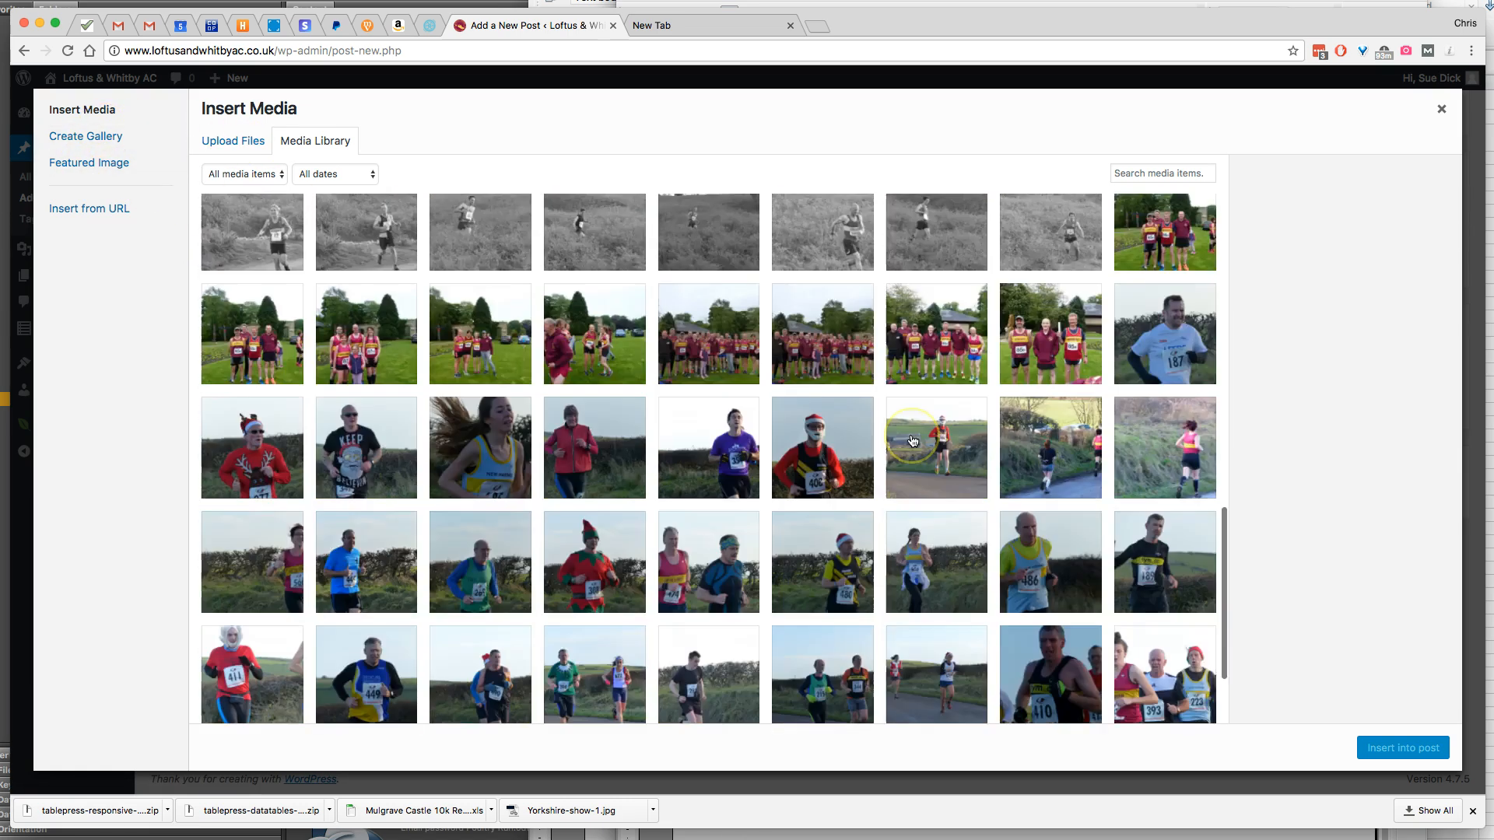
{"action": "left_click", "coordinate": [814, 309]}
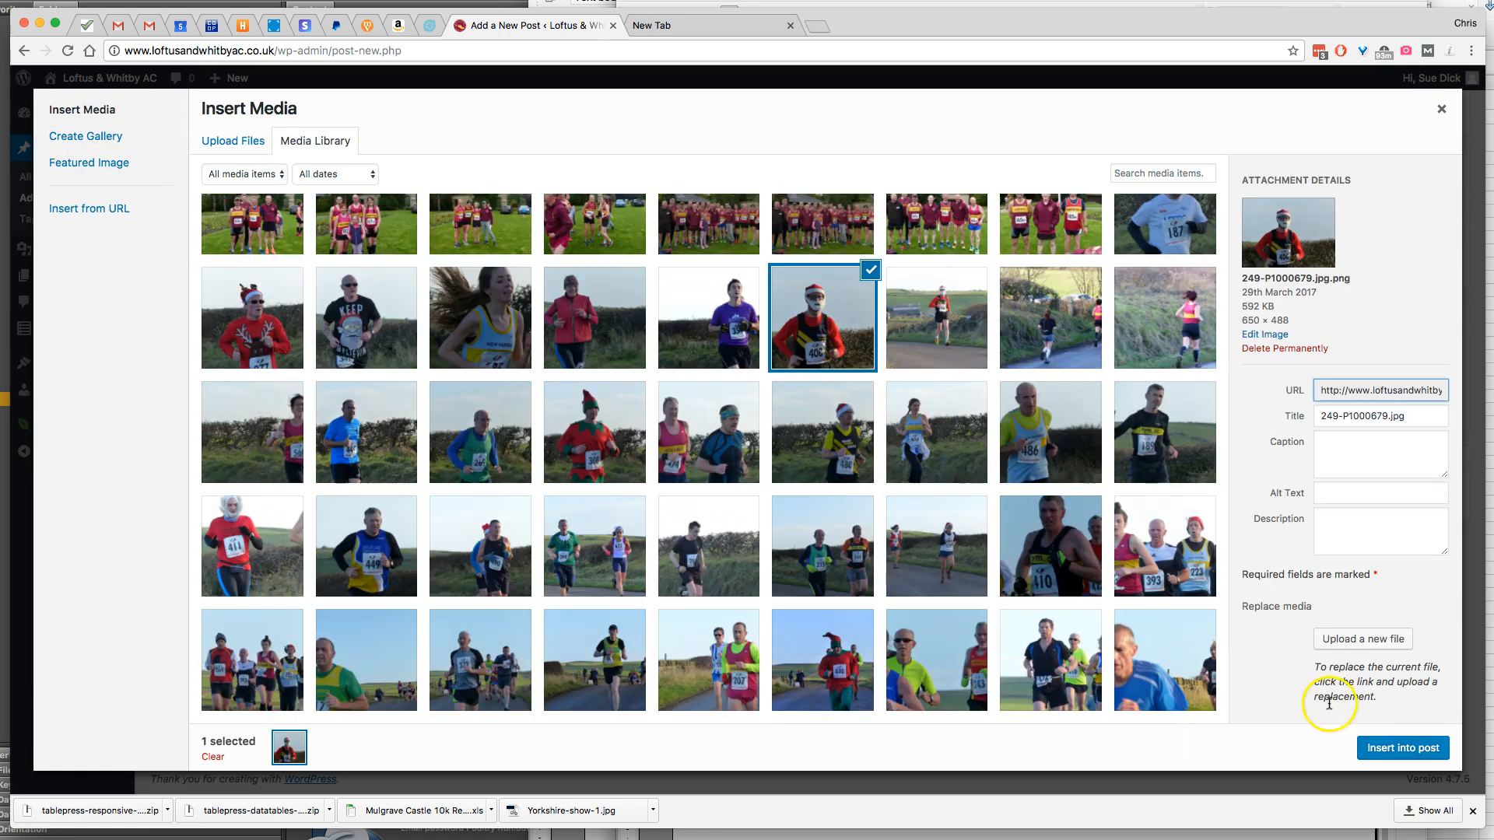
{"action": "left_click", "coordinate": [1403, 748]}
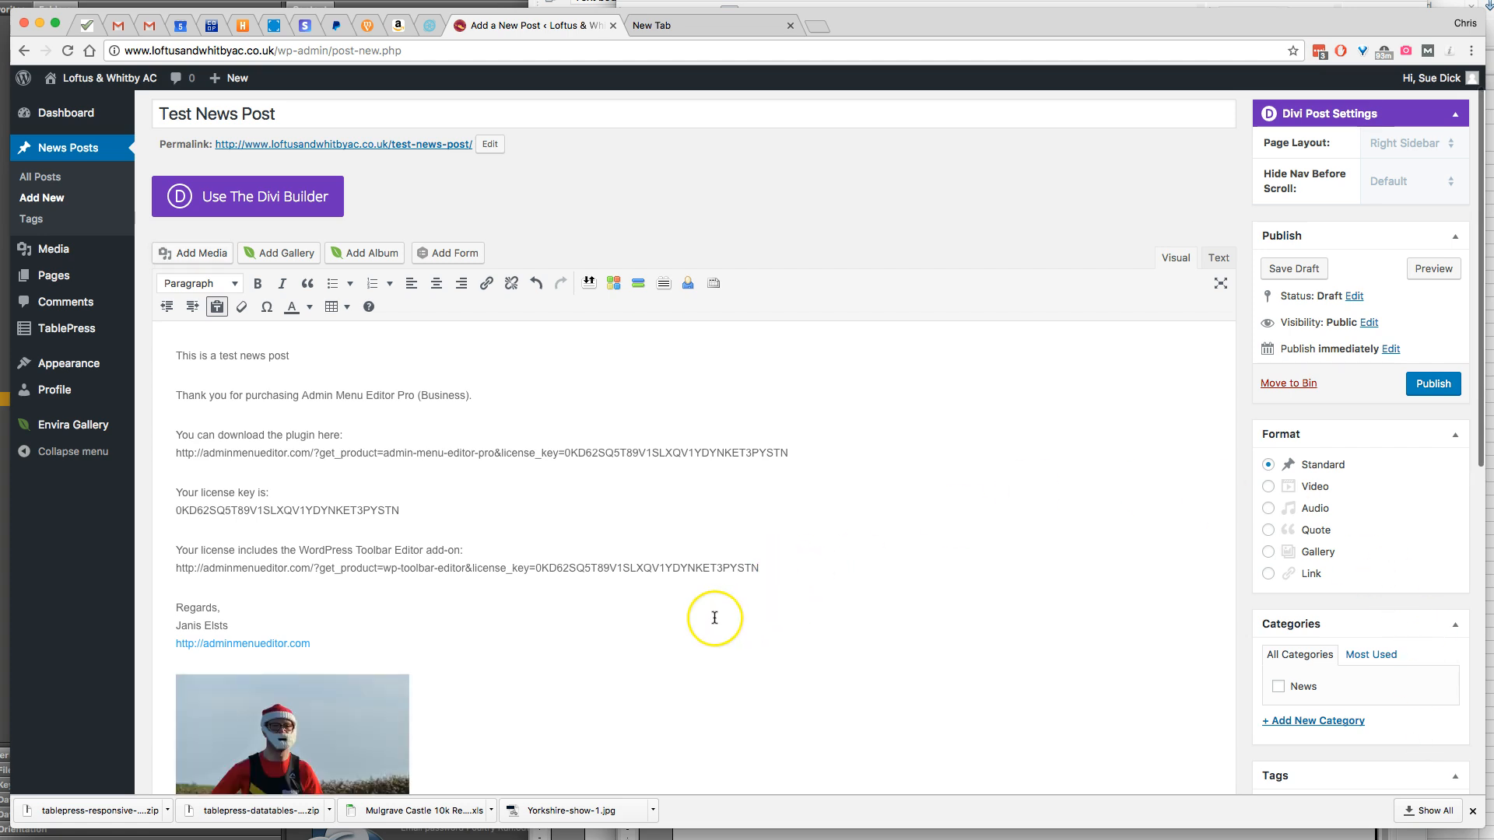
Check the inserted image in the post and publish Test News Post.
{"action": "scroll", "coordinate": [710, 614], "scroll_direction": "down", "scroll_amount": 5}
{"action": "scroll", "coordinate": [714, 618], "scroll_direction": "up", "scroll_amount": 5}
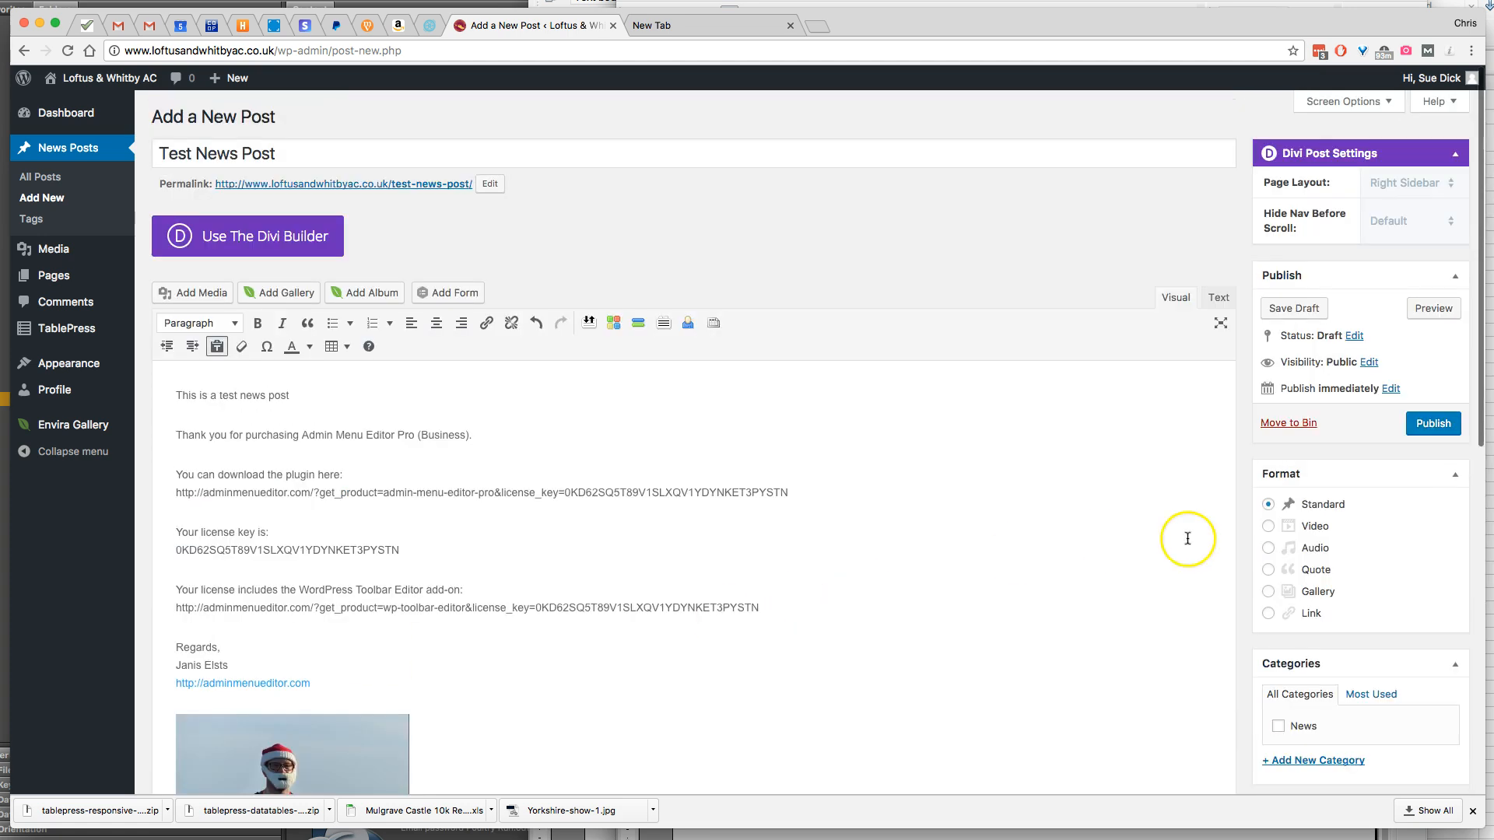
{"action": "left_click", "coordinate": [1428, 427]}
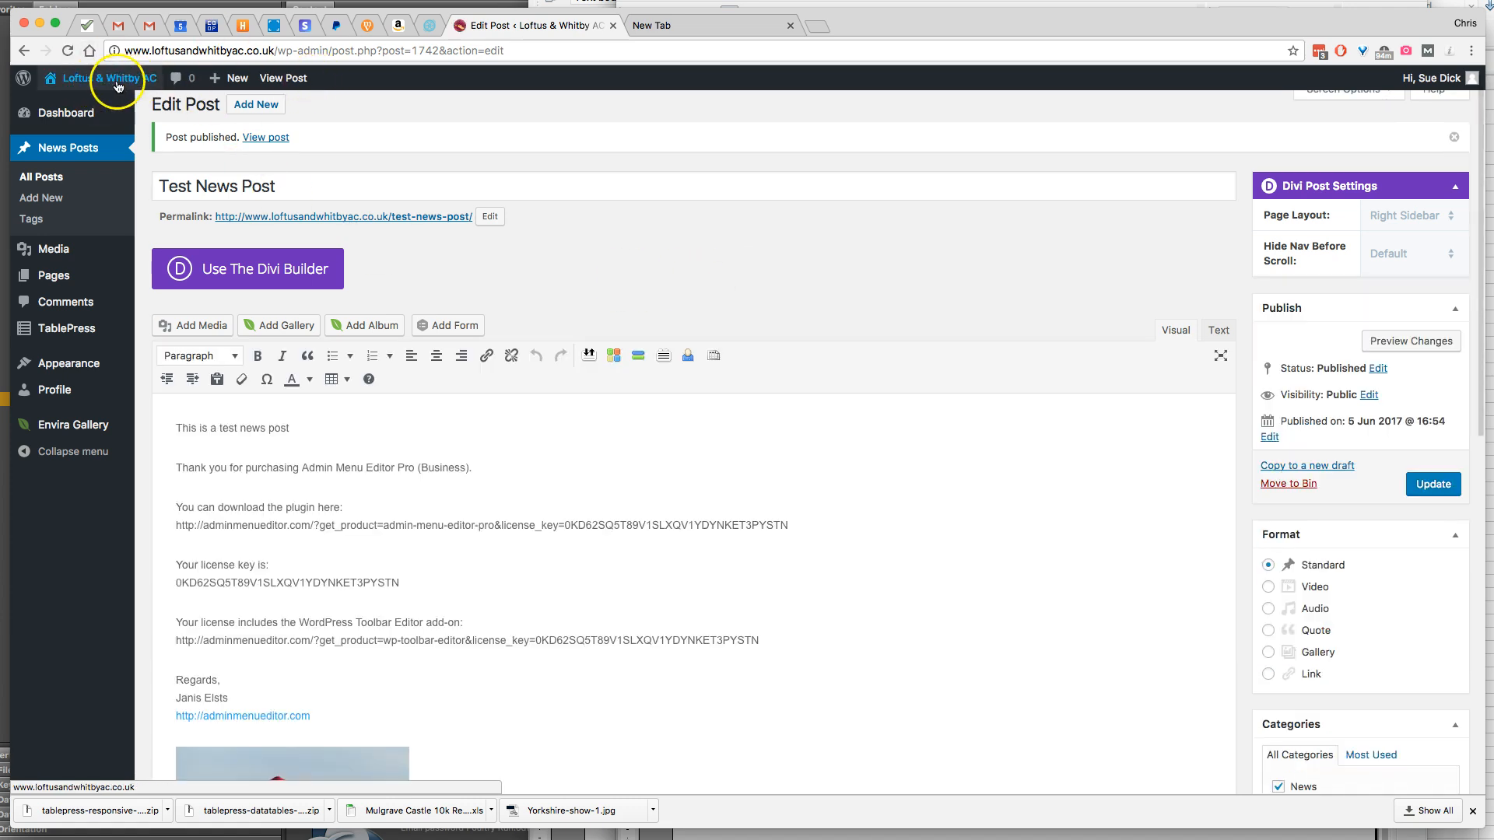
Visit the live site and examine how the new post is listed under Latest News on the home page.
{"action": "mouse_move", "coordinate": [101, 77]}
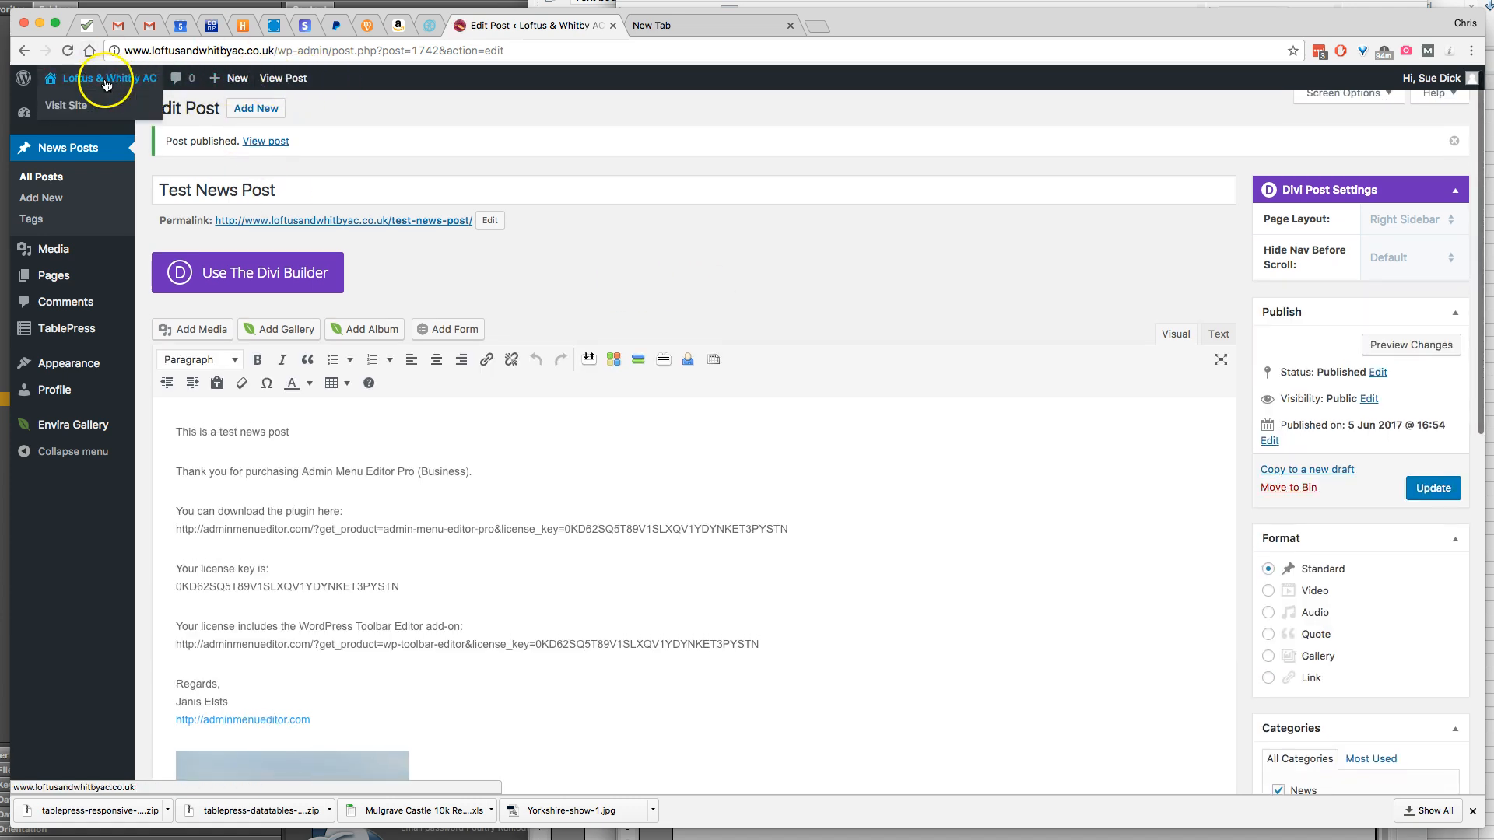
{"action": "left_click", "coordinate": [79, 109]}
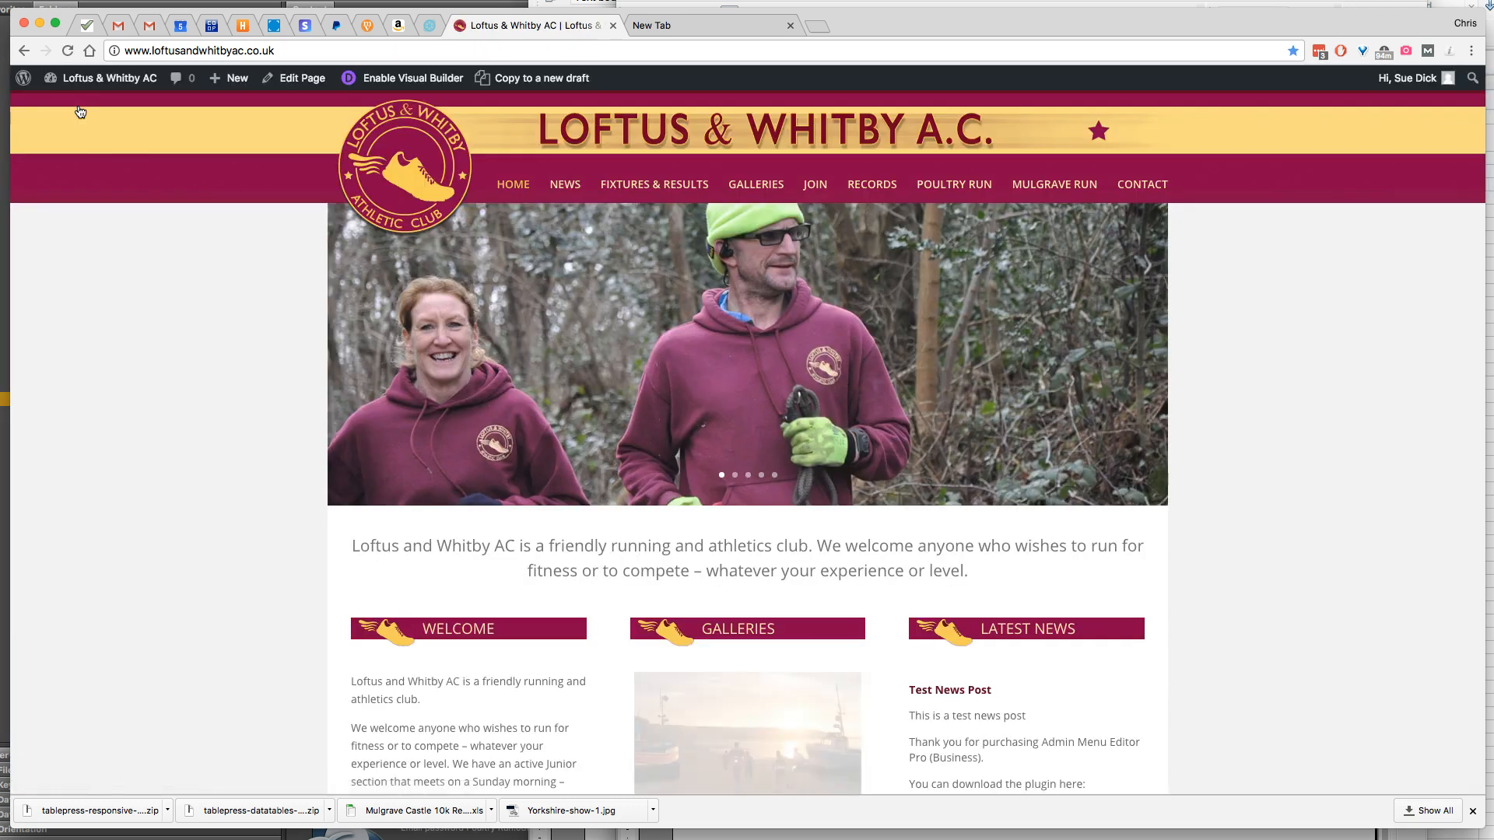
{"action": "scroll", "coordinate": [1062, 517], "scroll_direction": "down", "scroll_amount": 5}
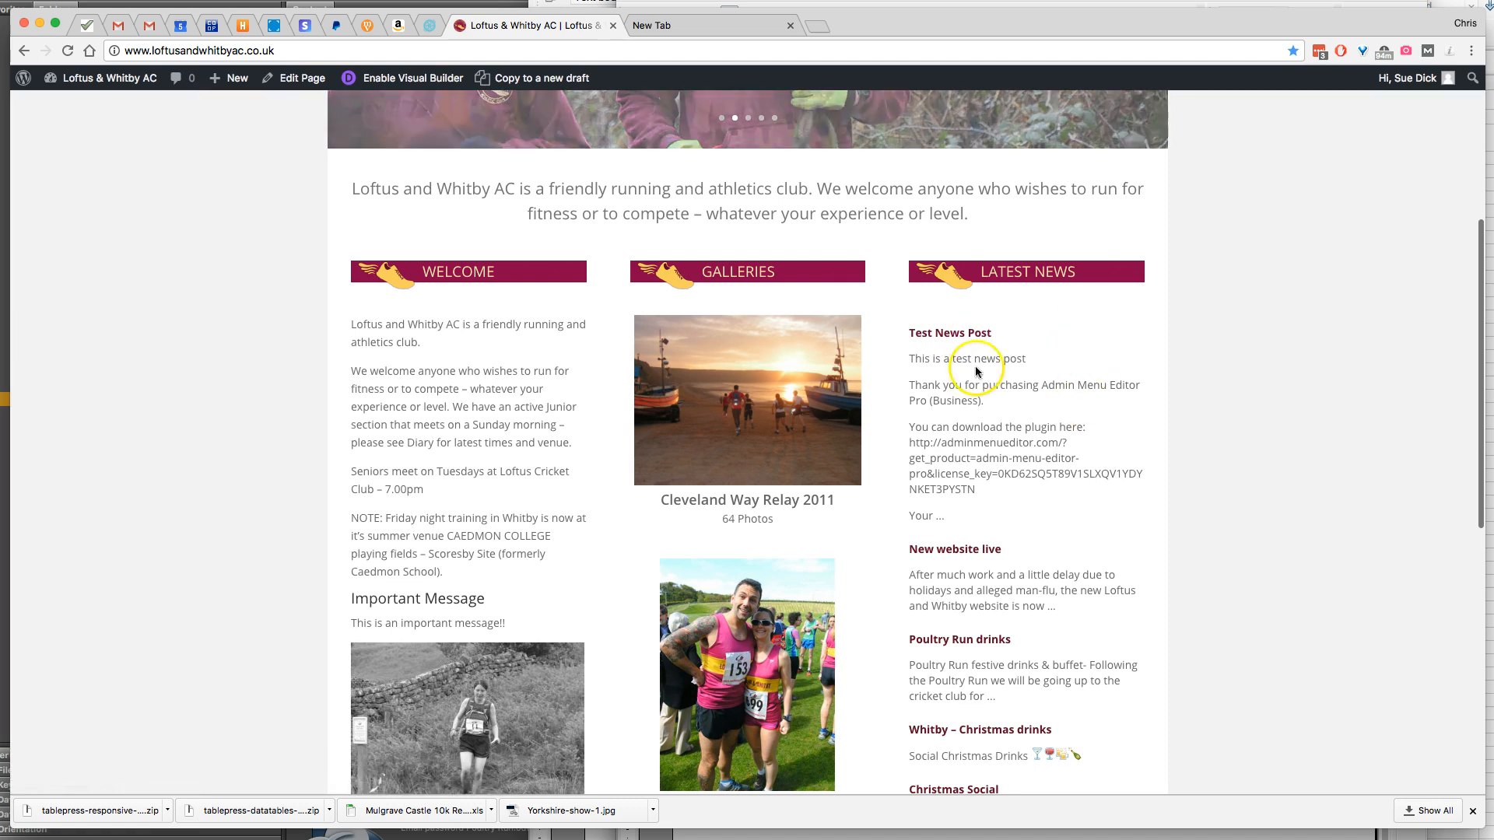
{"action": "scroll", "coordinate": [1244, 439], "scroll_direction": "down", "scroll_amount": 4}
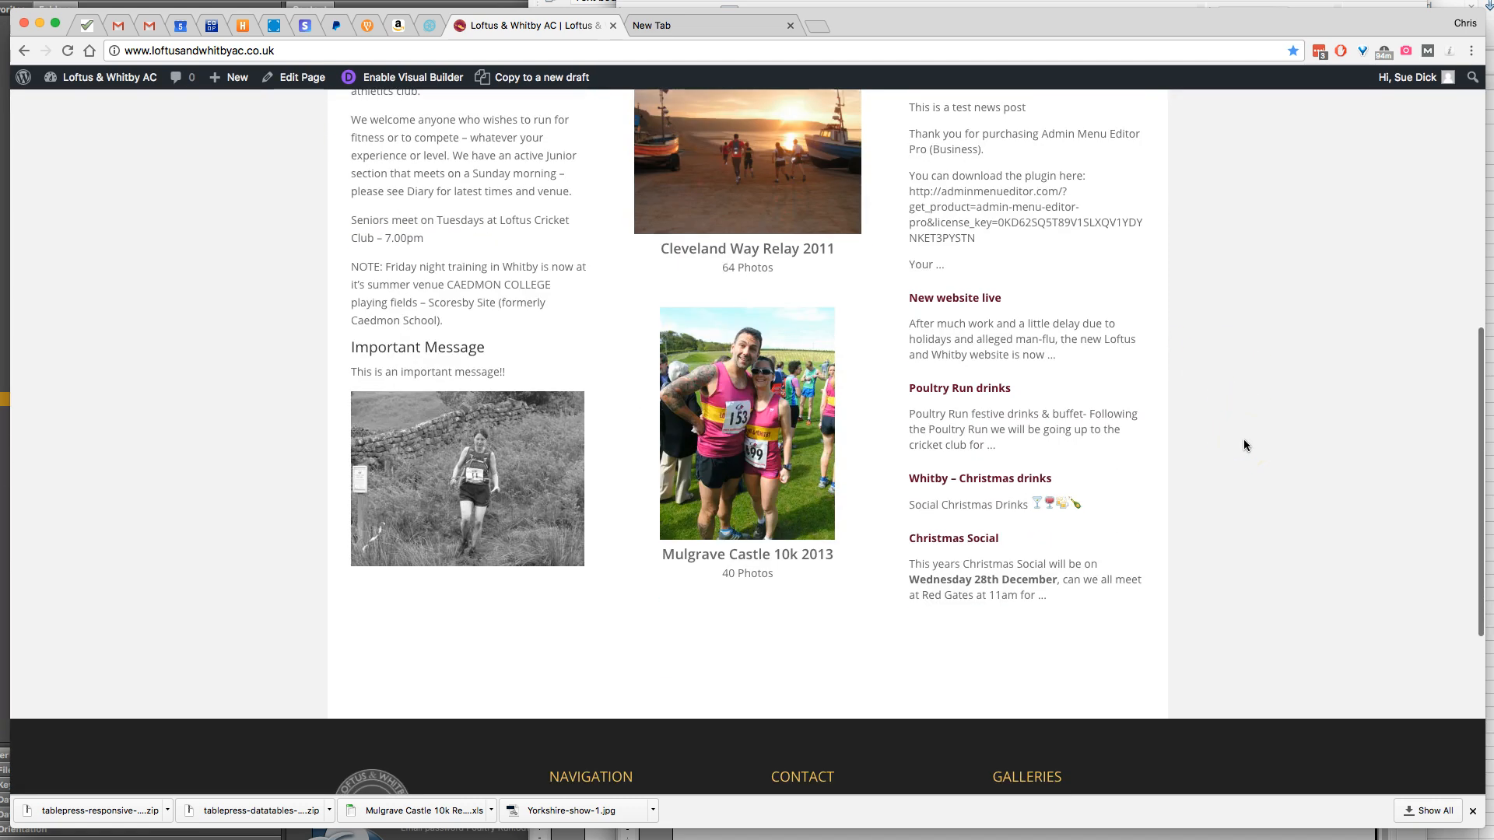
{"action": "scroll", "coordinate": [1243, 442], "scroll_direction": "up", "scroll_amount": 8}
{"action": "scroll", "coordinate": [1077, 516], "scroll_direction": "down", "scroll_amount": 3}
{"action": "scroll", "coordinate": [1035, 536], "scroll_direction": "up", "scroll_amount": 3}
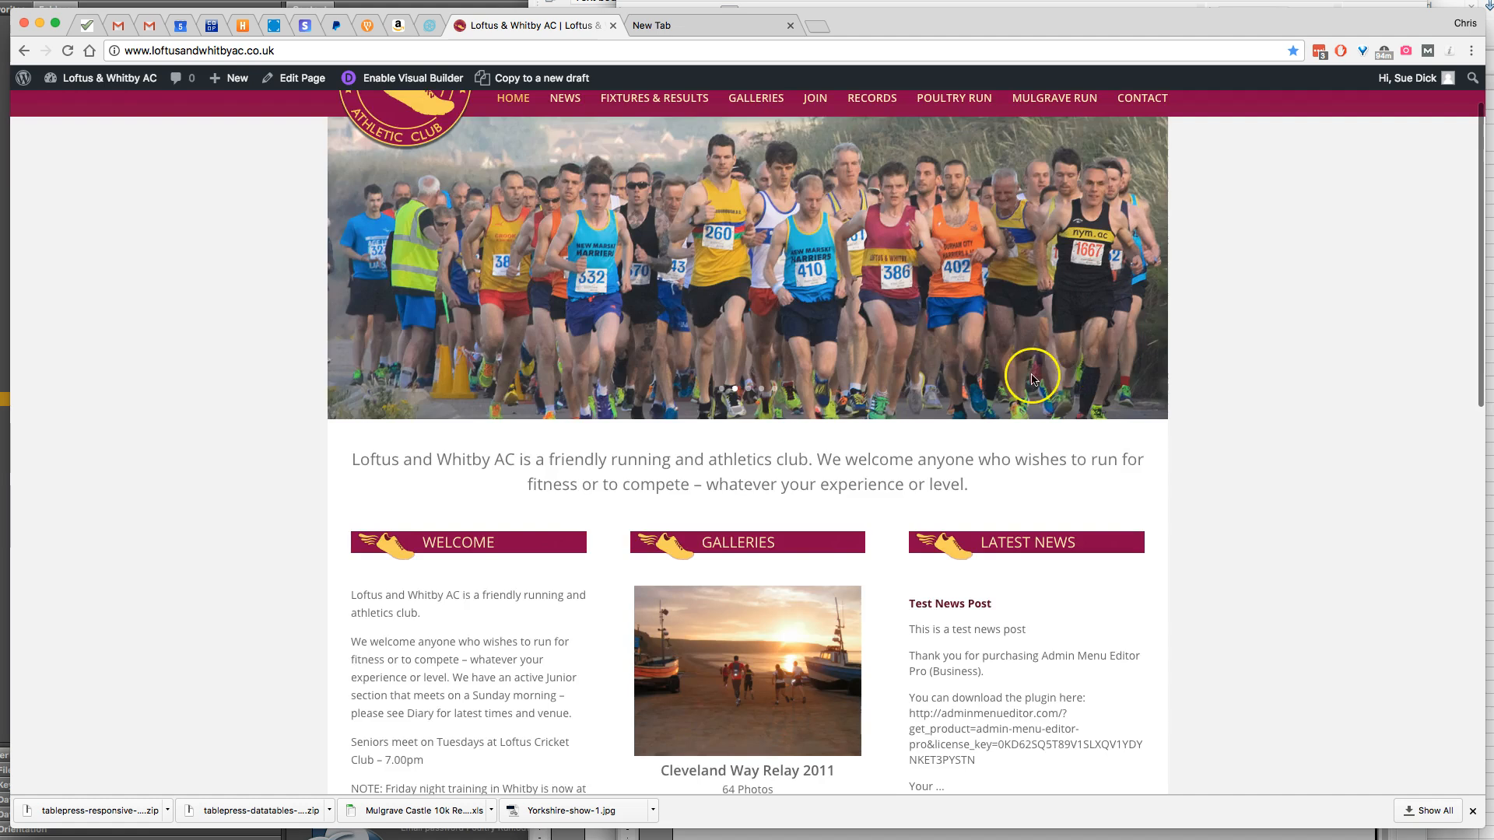
{"action": "scroll", "coordinate": [1021, 568], "scroll_direction": "down", "scroll_amount": 3}
Open Test News Post from the Latest News list and review its text, link and image.
{"action": "left_click", "coordinate": [968, 509]}
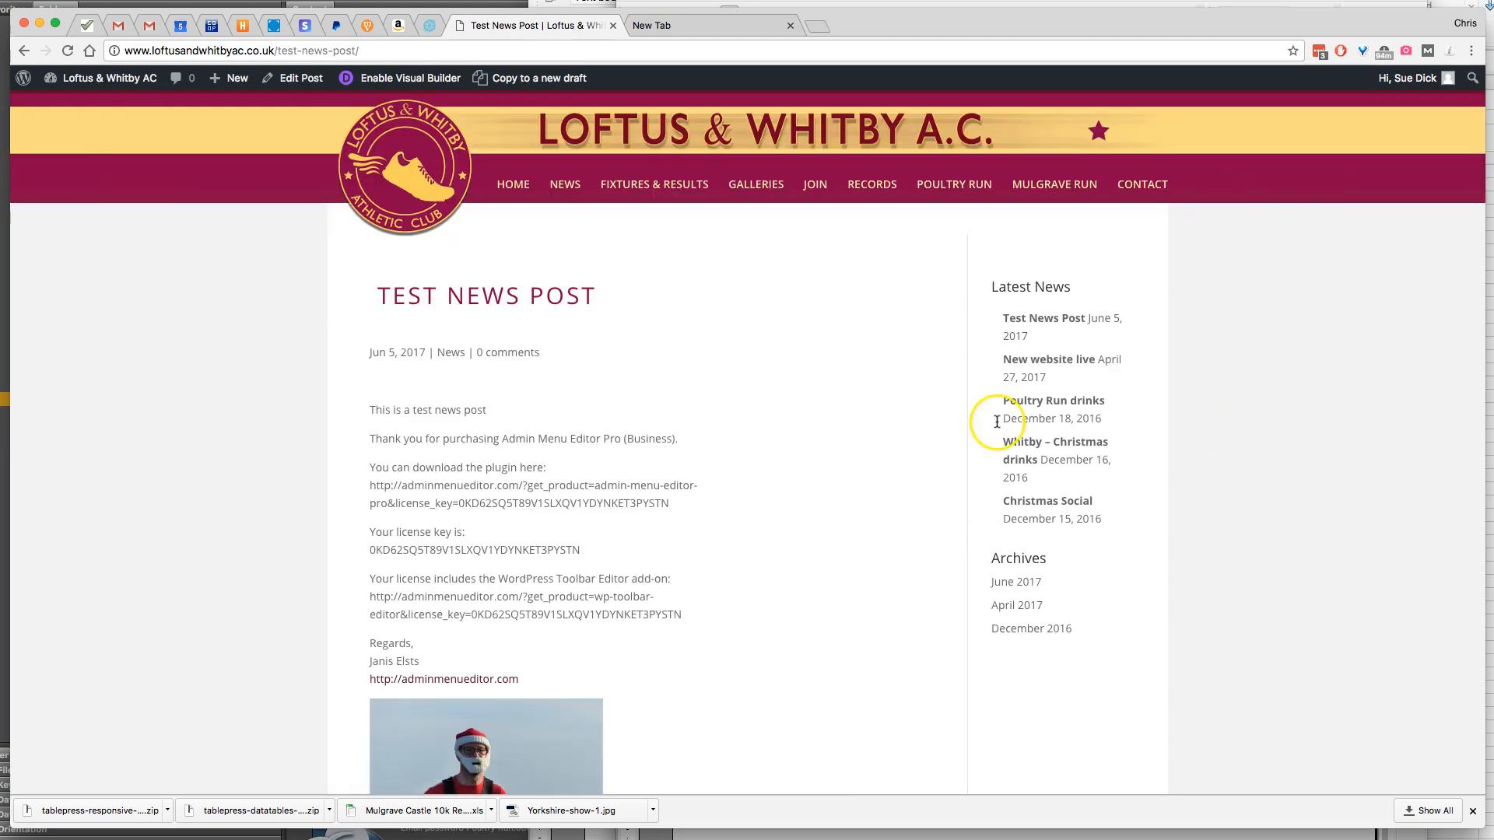
{"action": "scroll", "coordinate": [798, 450], "scroll_direction": "down", "scroll_amount": 10}
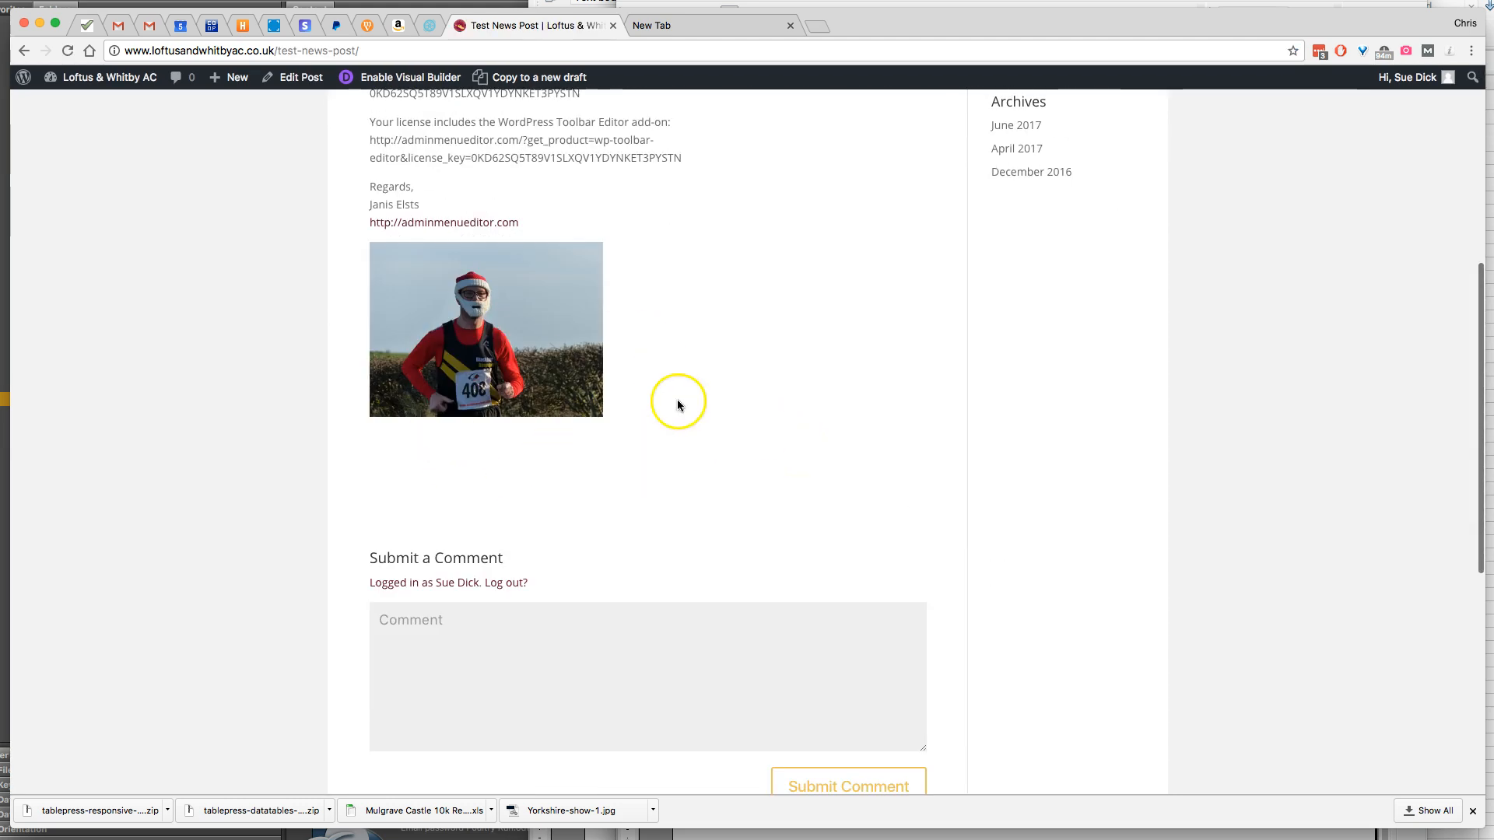
{"action": "scroll", "coordinate": [678, 450], "scroll_direction": "up", "scroll_amount": 2}
{"action": "scroll", "coordinate": [678, 451], "scroll_direction": "up", "scroll_amount": 10}
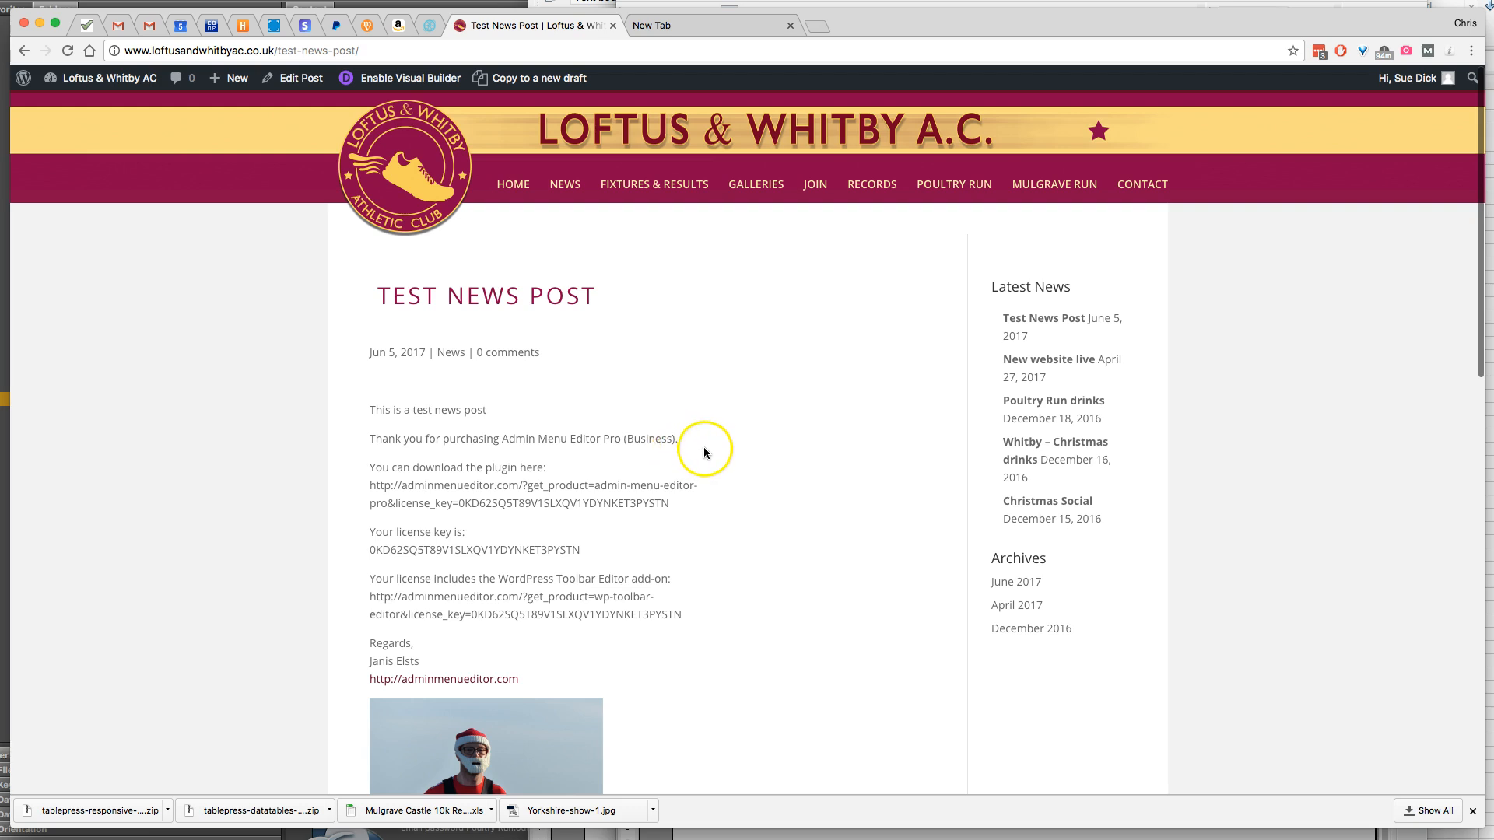
{"action": "scroll", "coordinate": [703, 451], "scroll_direction": "down", "scroll_amount": 3}
{"action": "scroll", "coordinate": [703, 451], "scroll_direction": "up", "scroll_amount": 3}
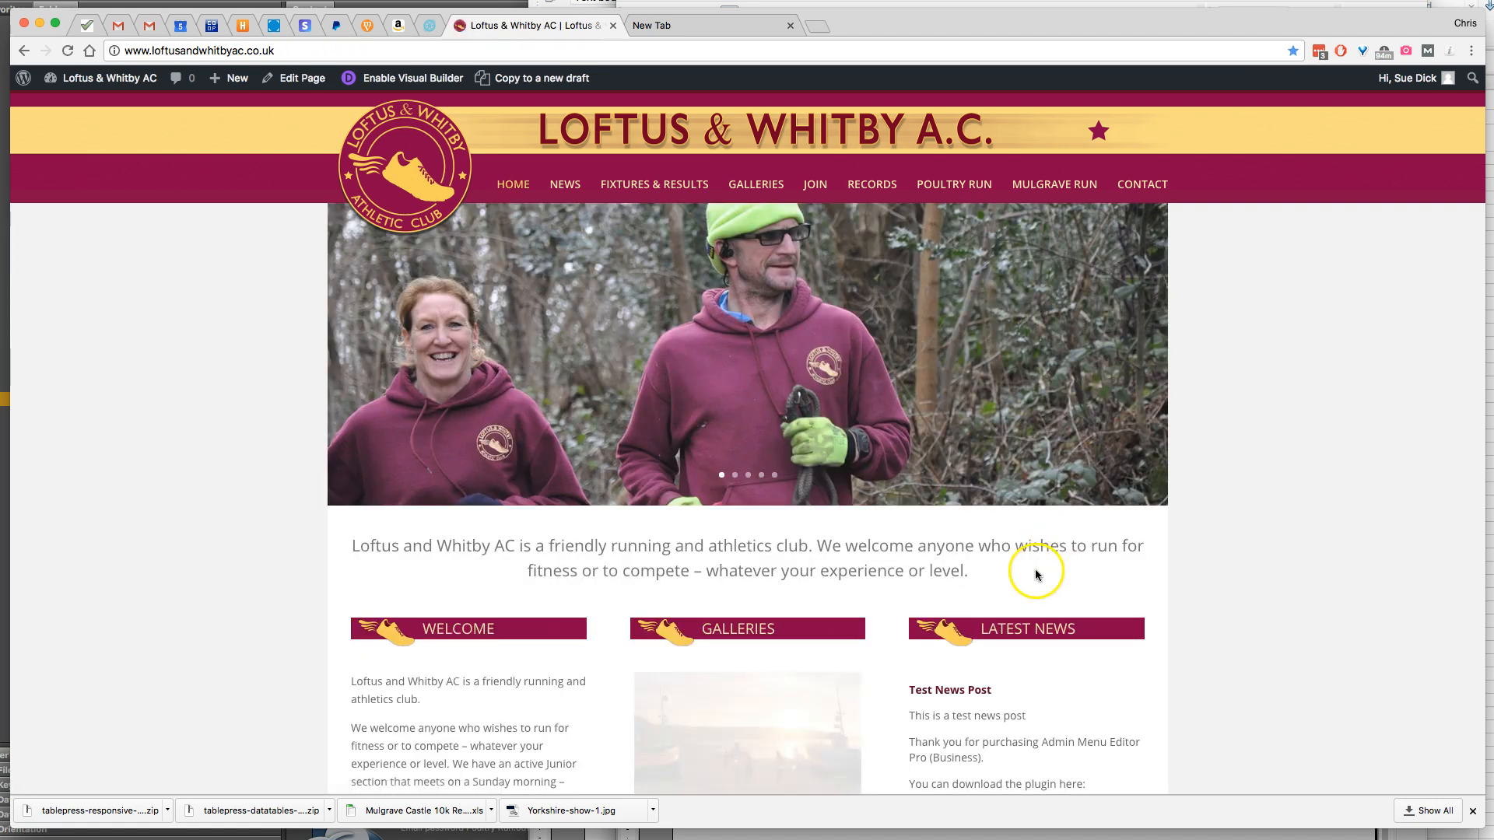
Examine the order of the posts and their excerpts under Latest News on the home page.
{"action": "scroll", "coordinate": [1037, 572], "scroll_direction": "down", "scroll_amount": 4}
{"action": "scroll", "coordinate": [1027, 567], "scroll_direction": "up", "scroll_amount": 4}
{"action": "scroll", "coordinate": [955, 674], "scroll_direction": "down", "scroll_amount": 6}
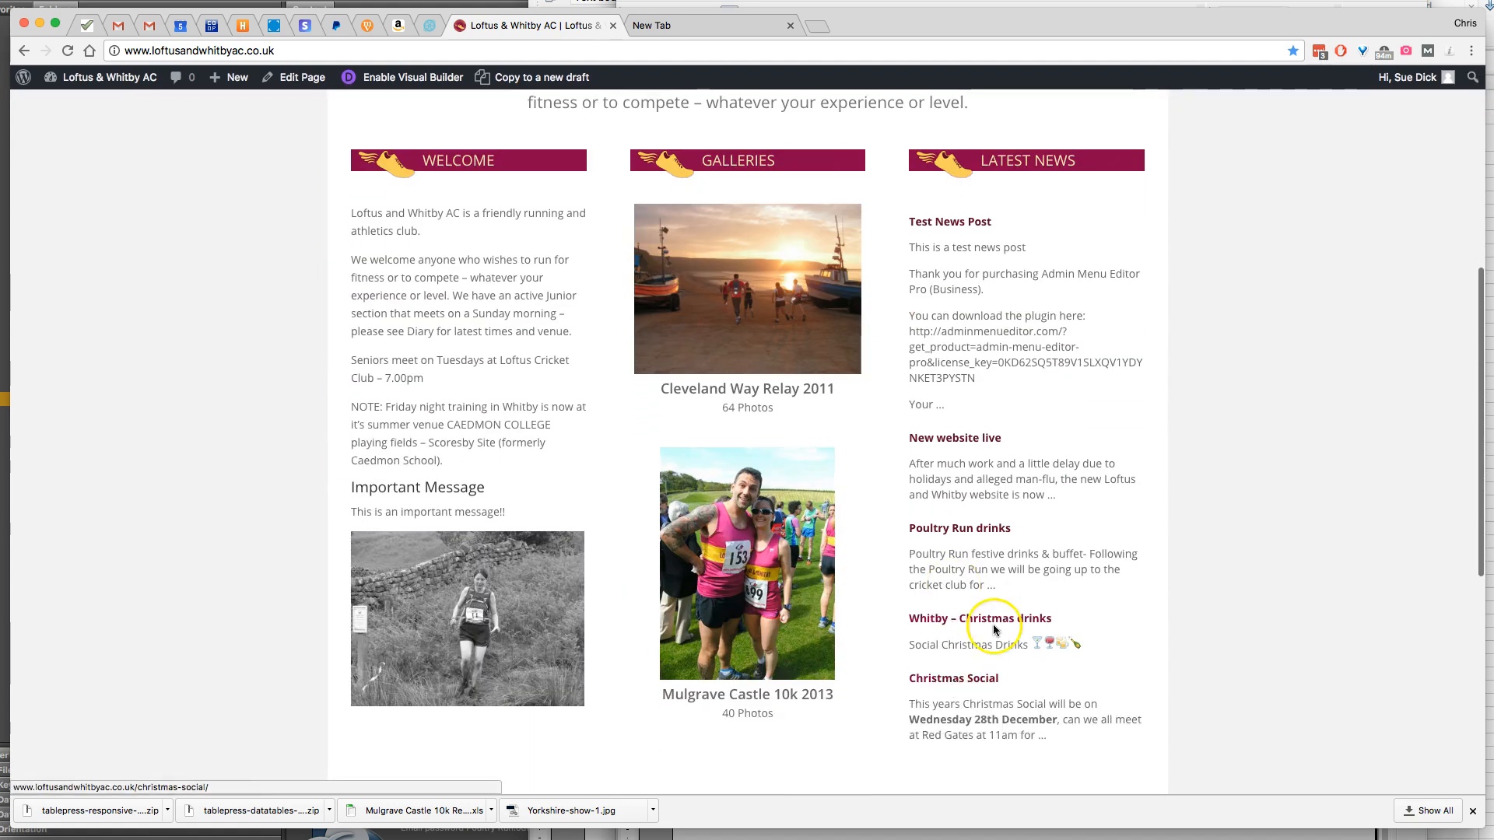
{"action": "scroll", "coordinate": [995, 381], "scroll_direction": "up", "scroll_amount": 1}
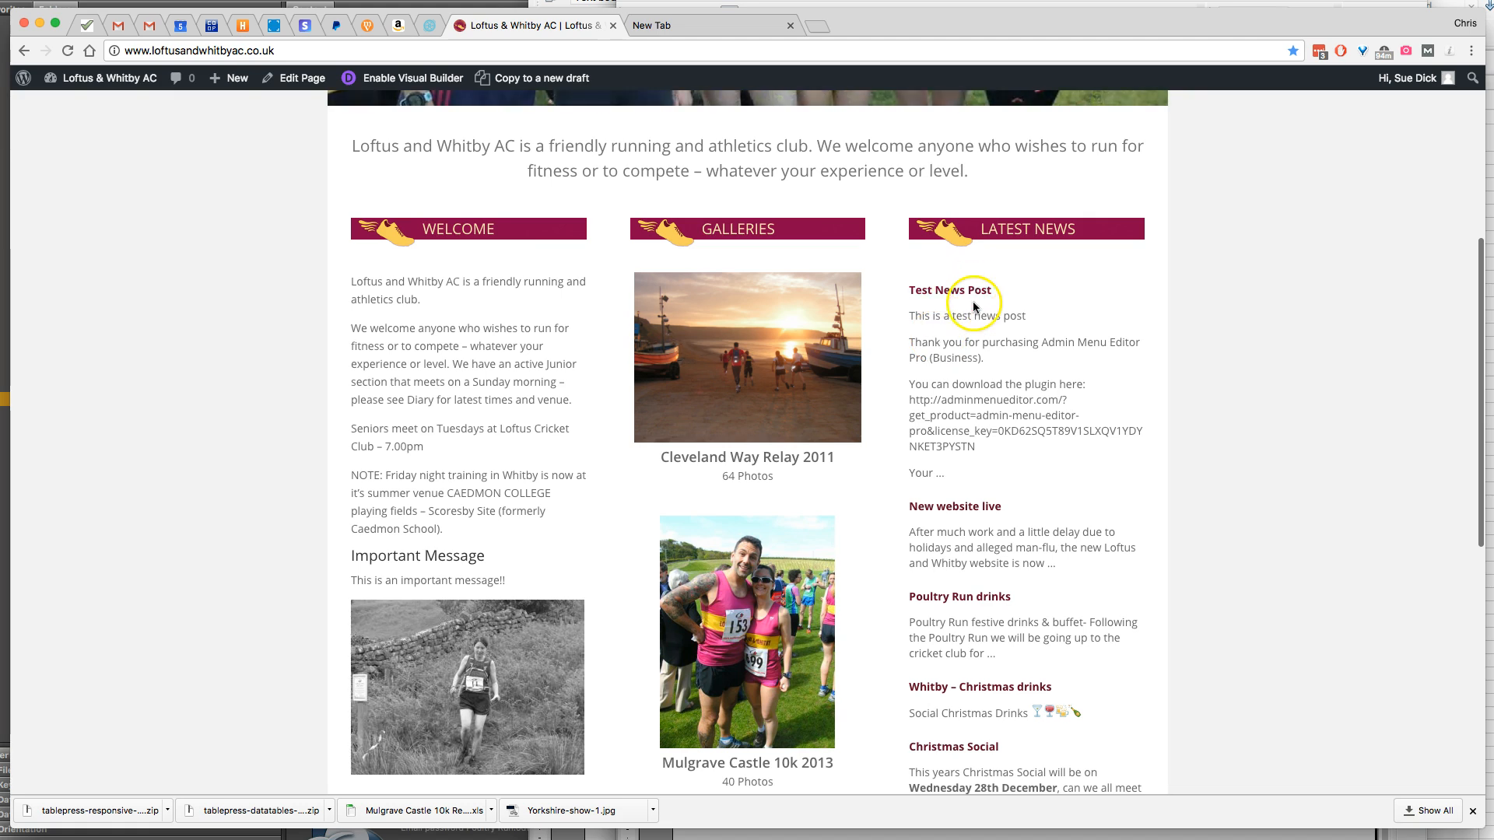
{"action": "scroll", "coordinate": [1034, 332], "scroll_direction": "up", "scroll_amount": 1}
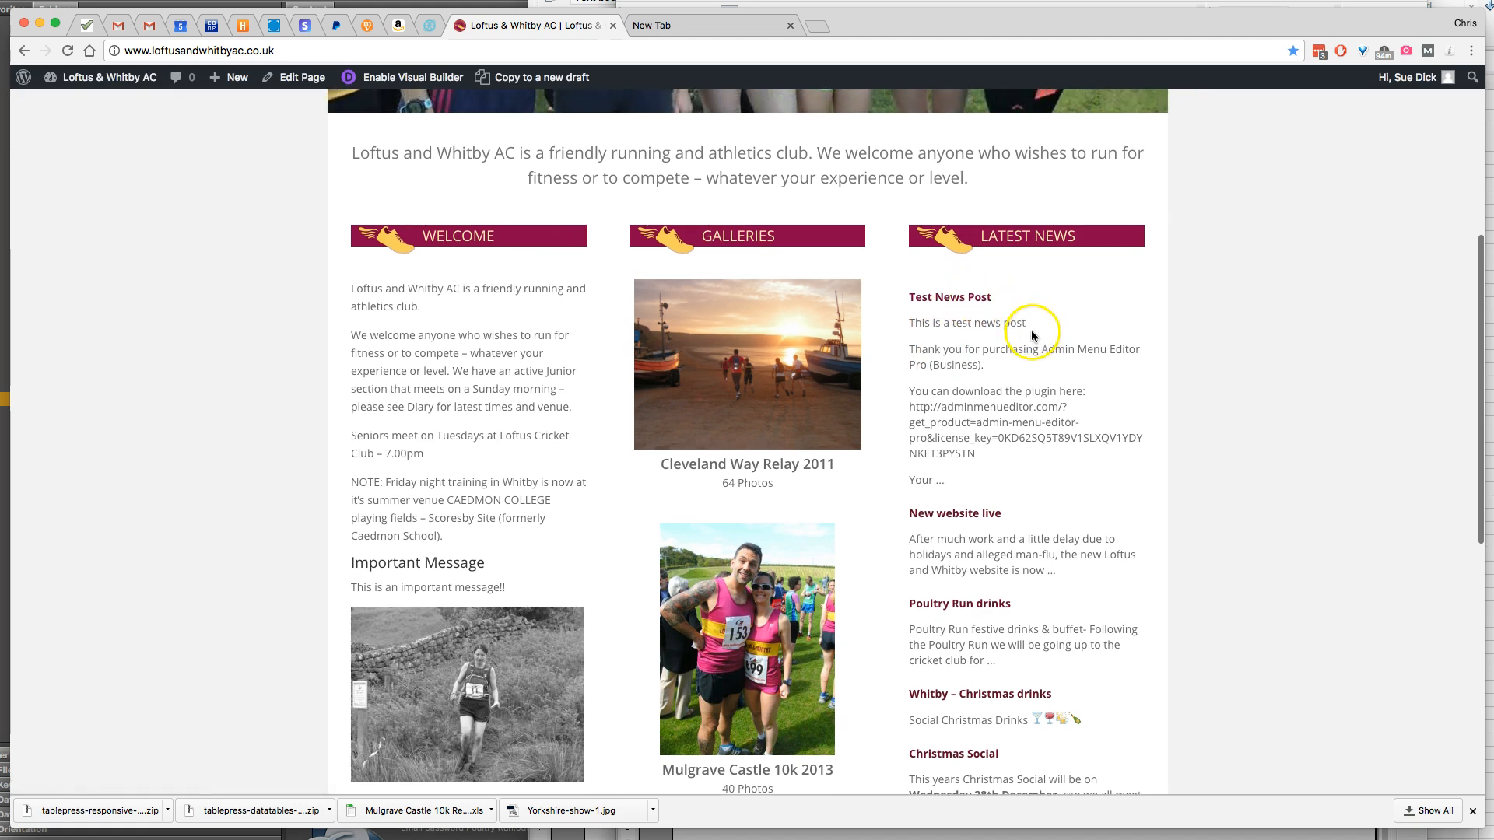
{"action": "scroll", "coordinate": [1032, 336], "scroll_direction": "up", "scroll_amount": 1}
{"action": "scroll", "coordinate": [444, 150], "scroll_direction": "up", "scroll_amount": 5}
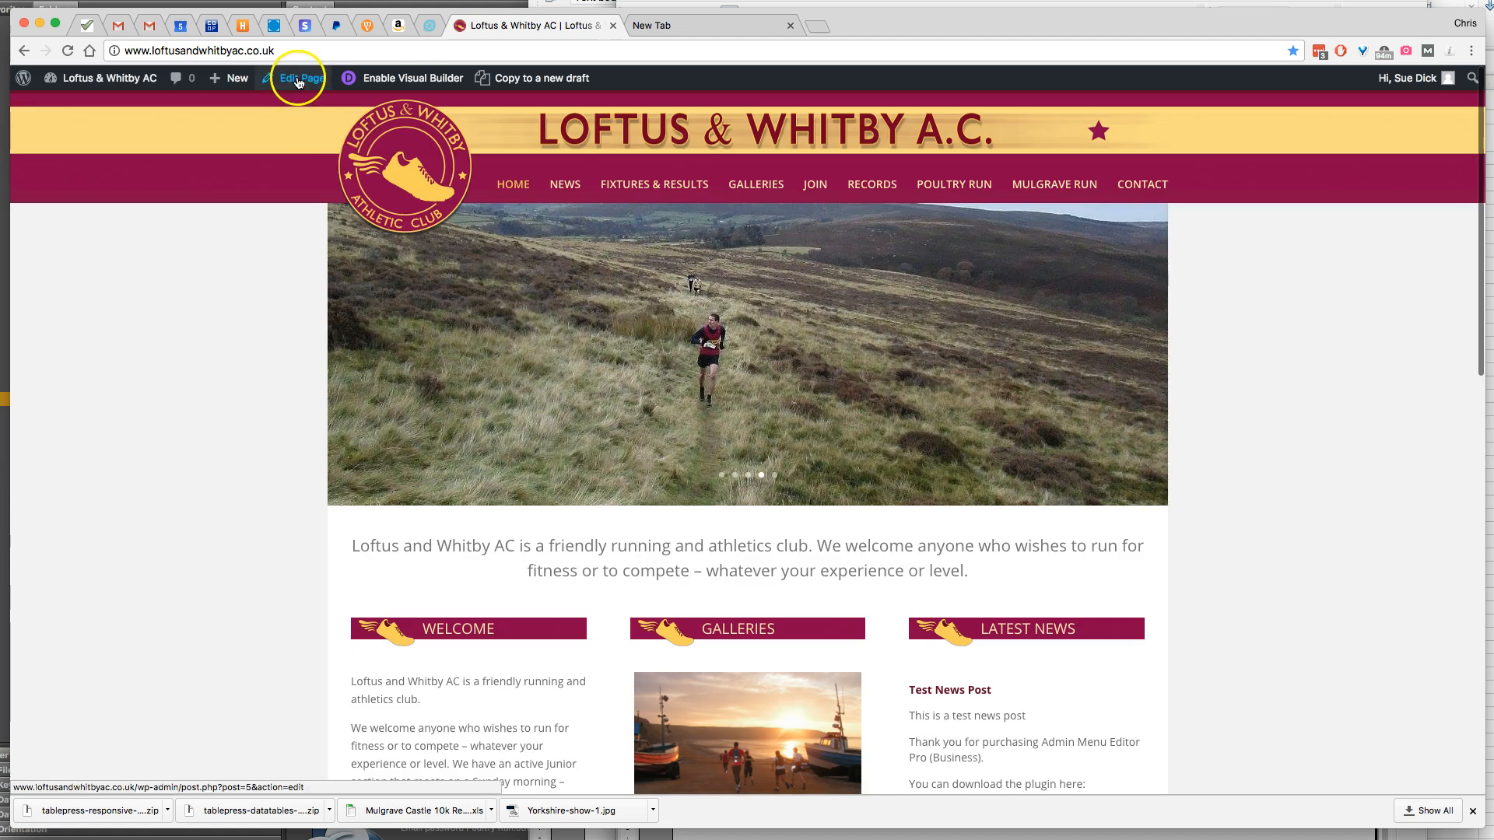
Go back to the site's dashboard and open the list of all news posts.
{"action": "mouse_move", "coordinate": [109, 78]}
{"action": "left_click", "coordinate": [78, 107]}
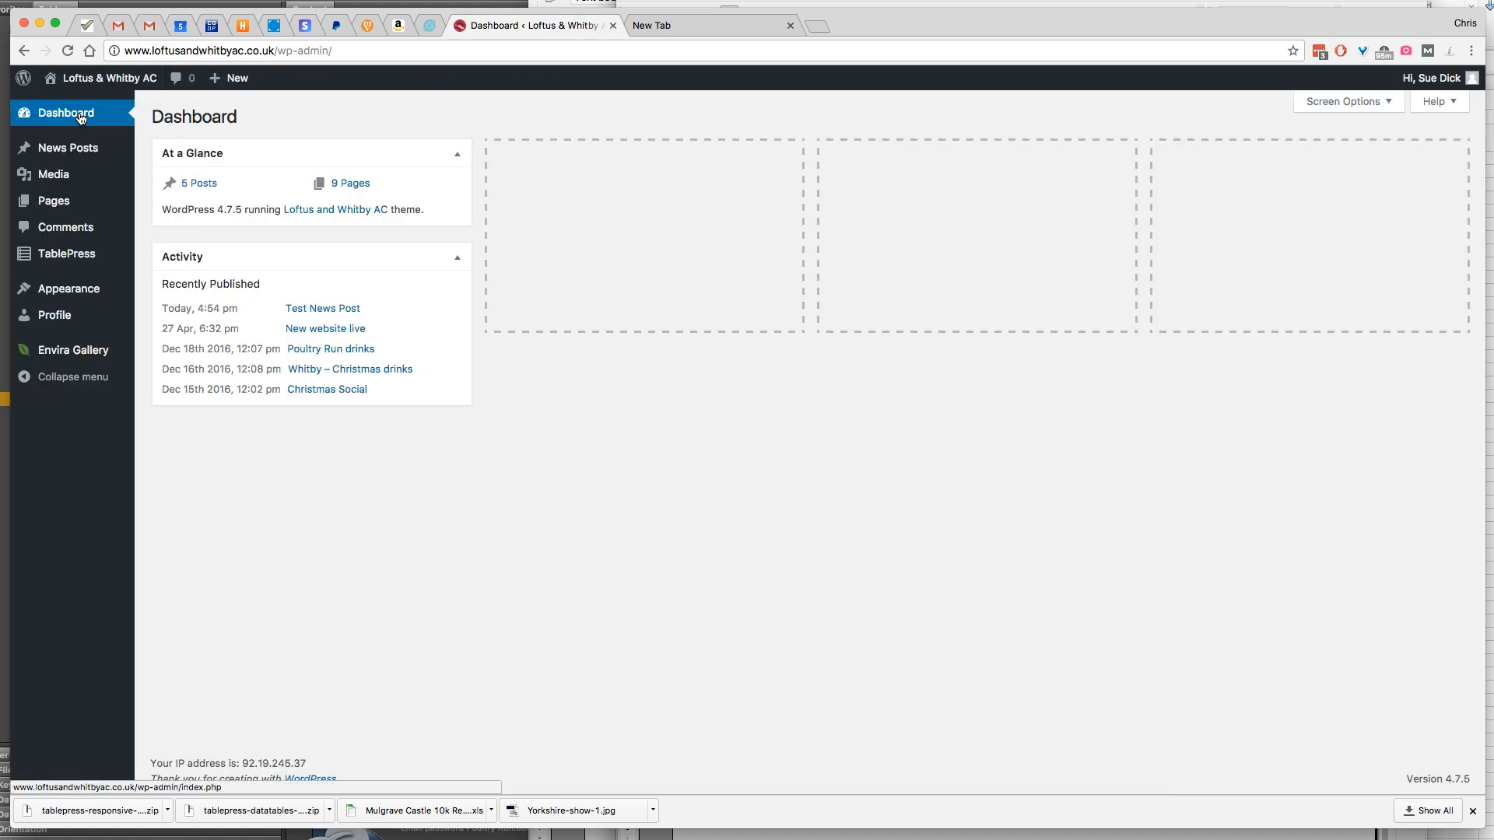
{"action": "mouse_move", "coordinate": [78, 151]}
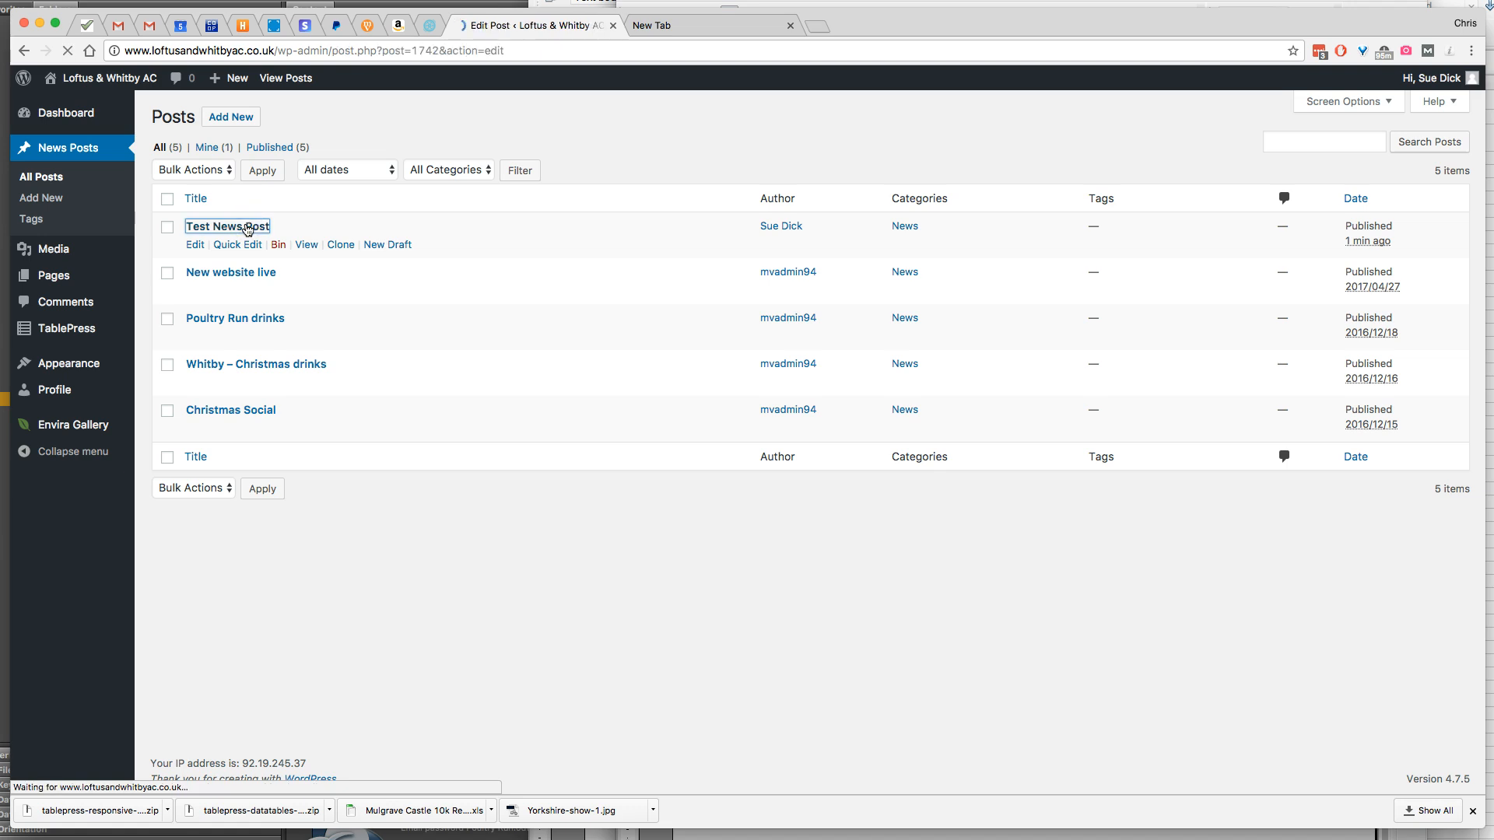
{"action": "left_click", "coordinate": [43, 181]}
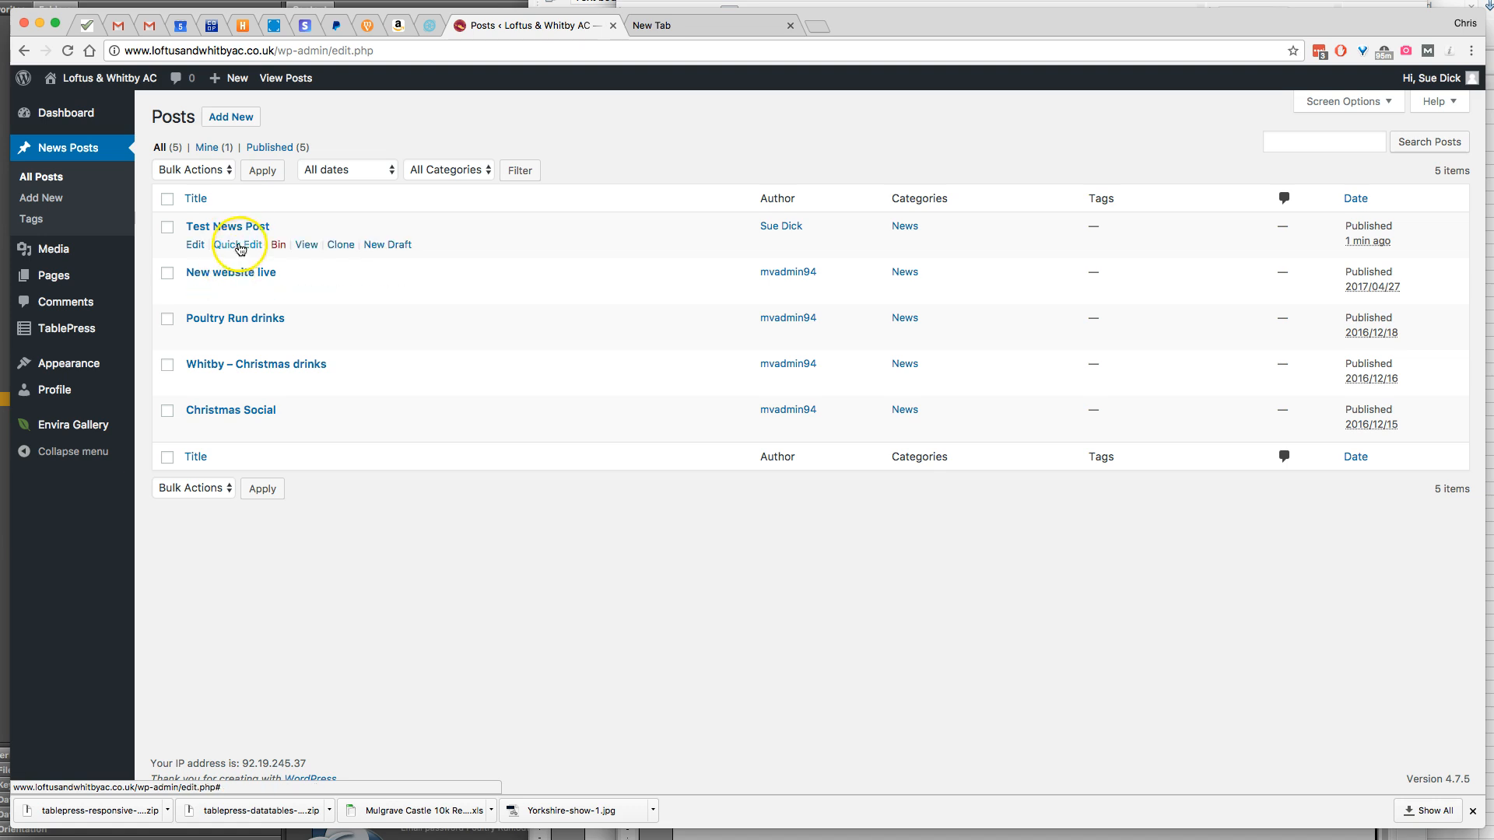
Turn off Allow Pings for Test News Post with Quick Edit.
{"action": "left_click", "coordinate": [238, 246]}
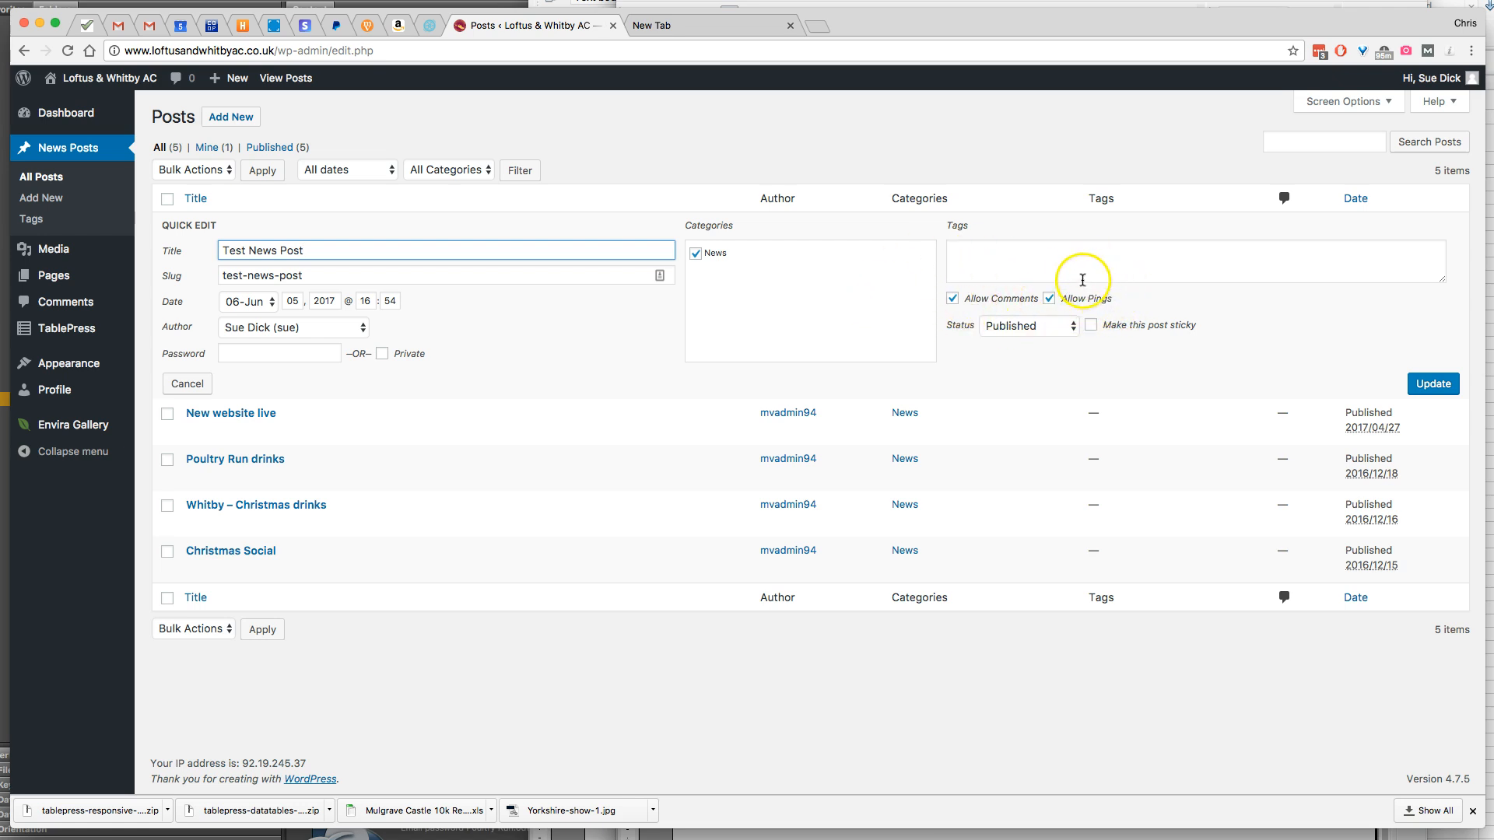
{"action": "left_click", "coordinate": [1049, 299]}
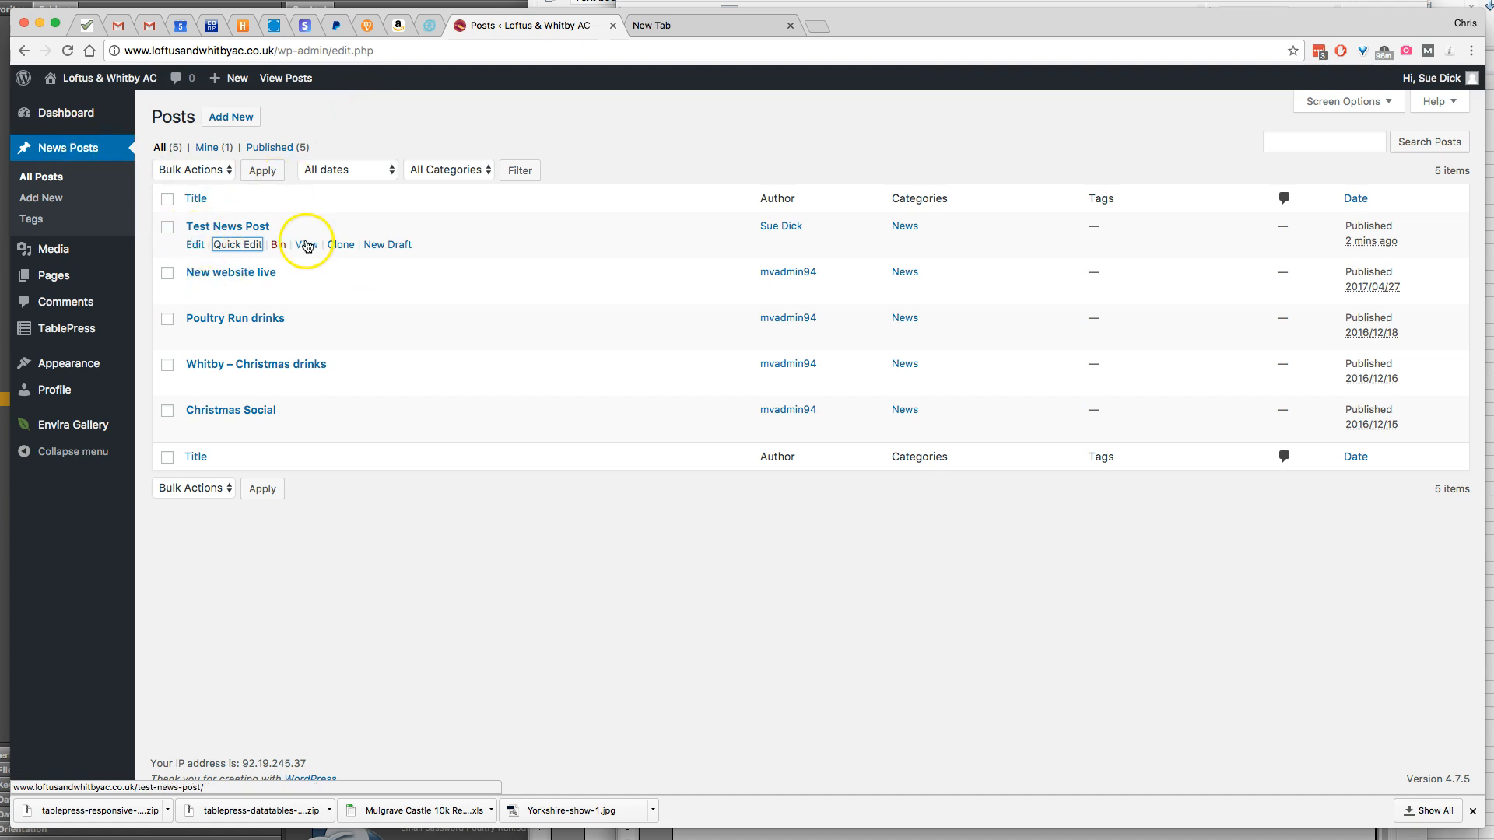
Move Test News Post to the bin and show the binned posts.
{"action": "left_click", "coordinate": [279, 245]}
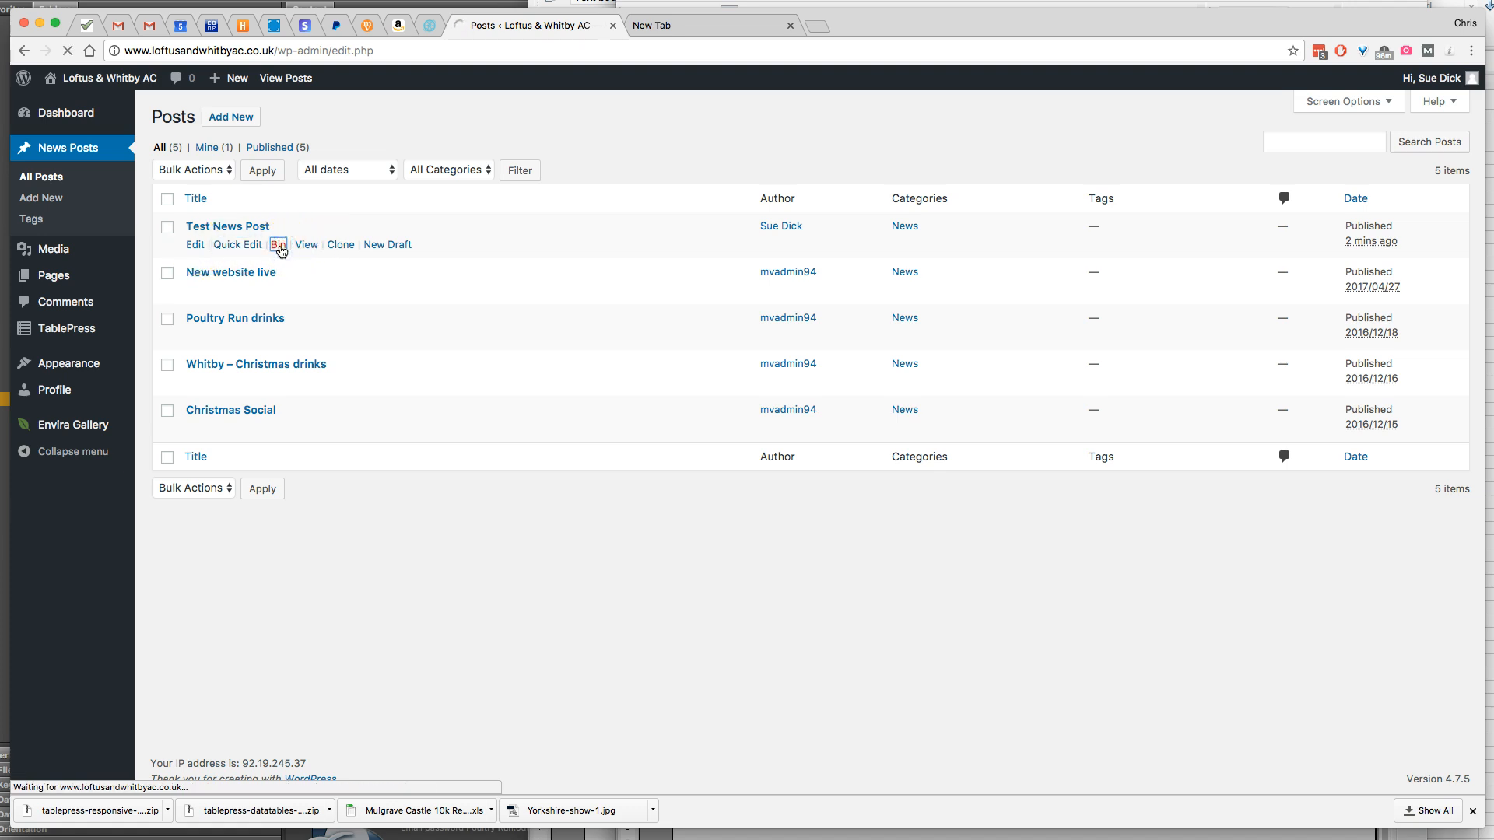
{"action": "left_click", "coordinate": [217, 245]}
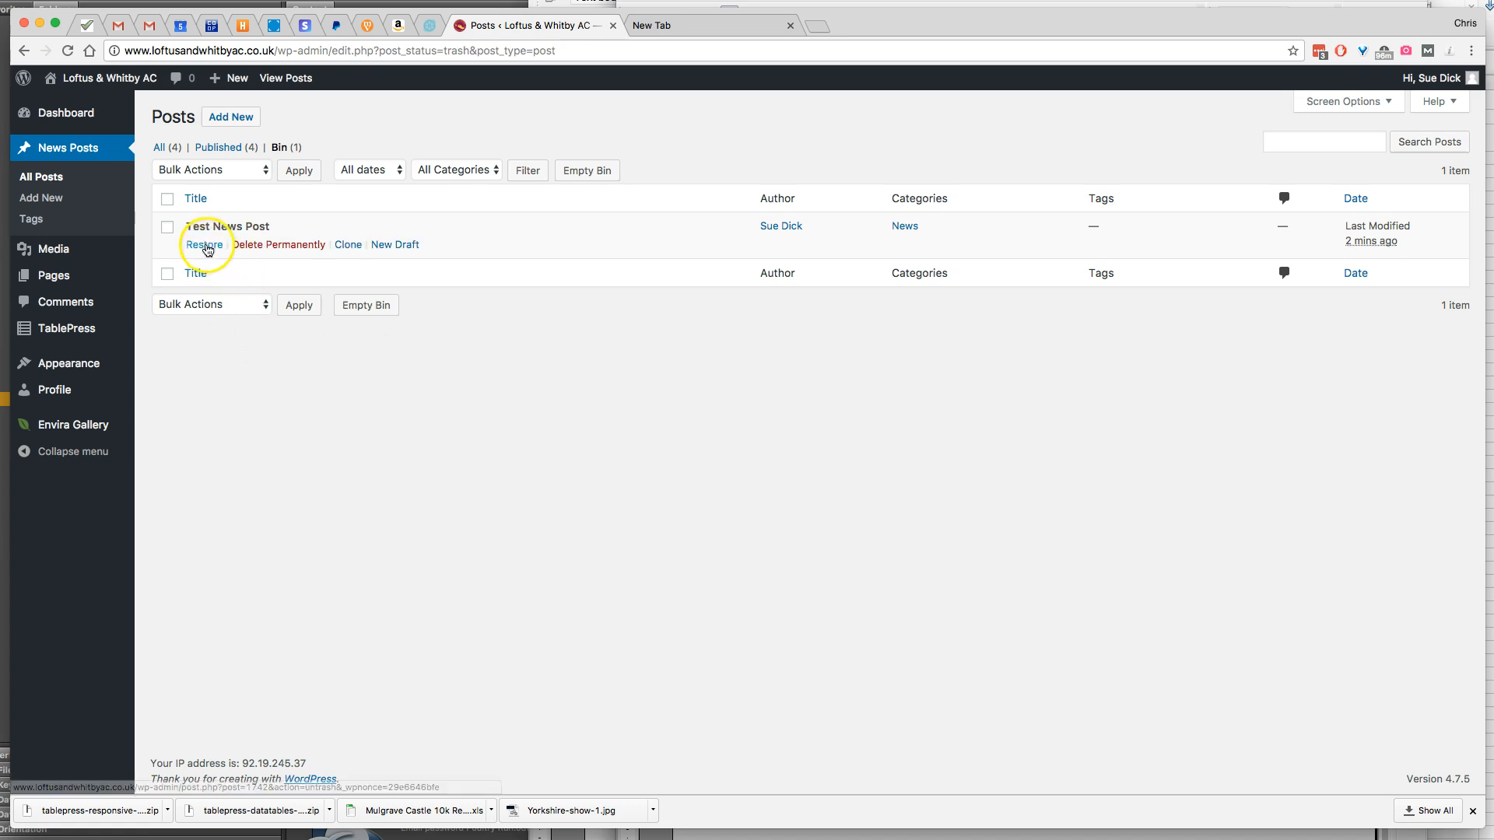
{"action": "mouse_move", "coordinate": [210, 248]}
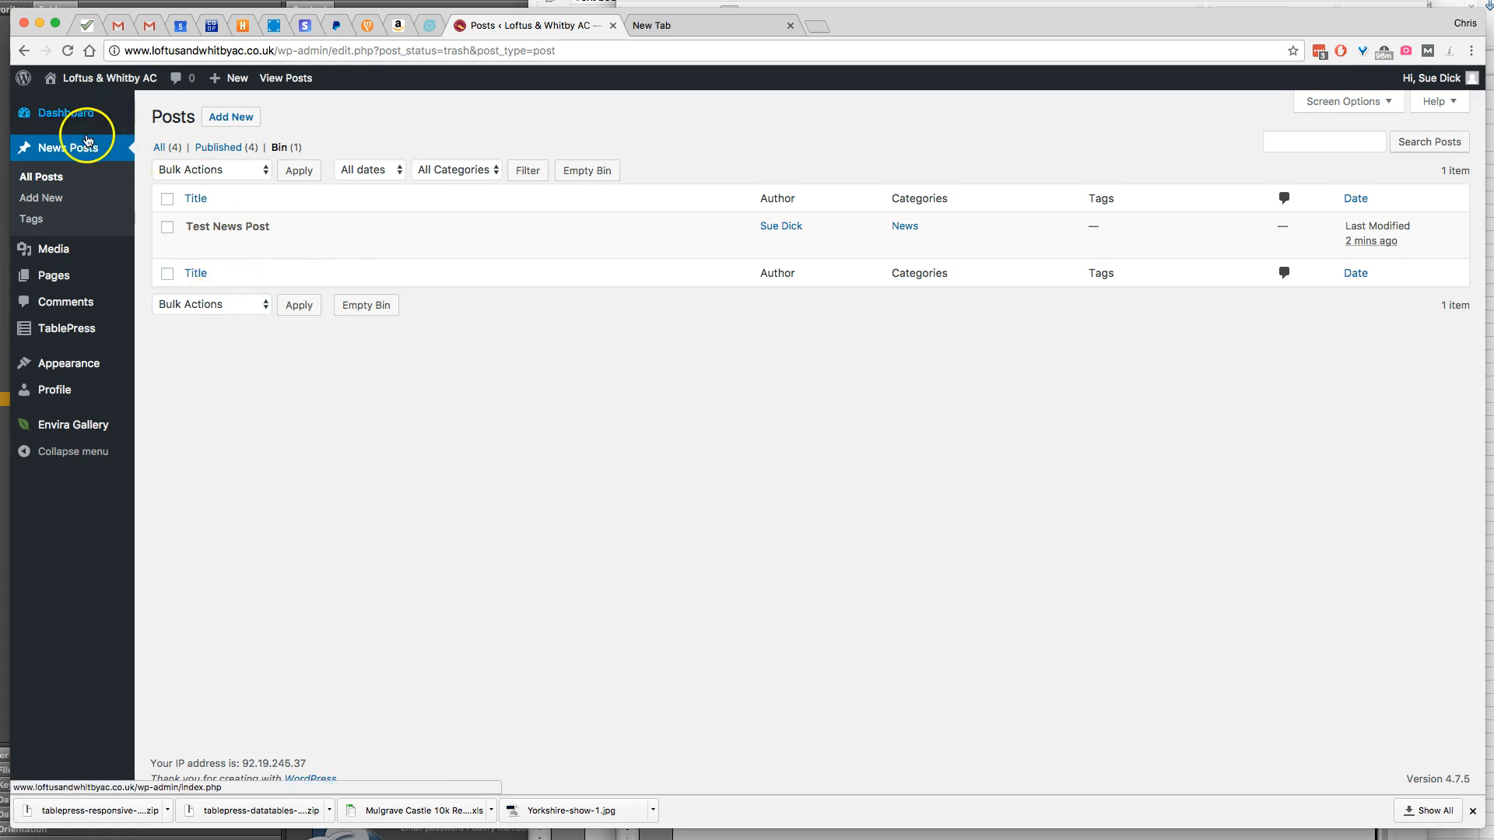
Visit the live site and check the home page's Latest News list for the binned post.
{"action": "mouse_move", "coordinate": [90, 84]}
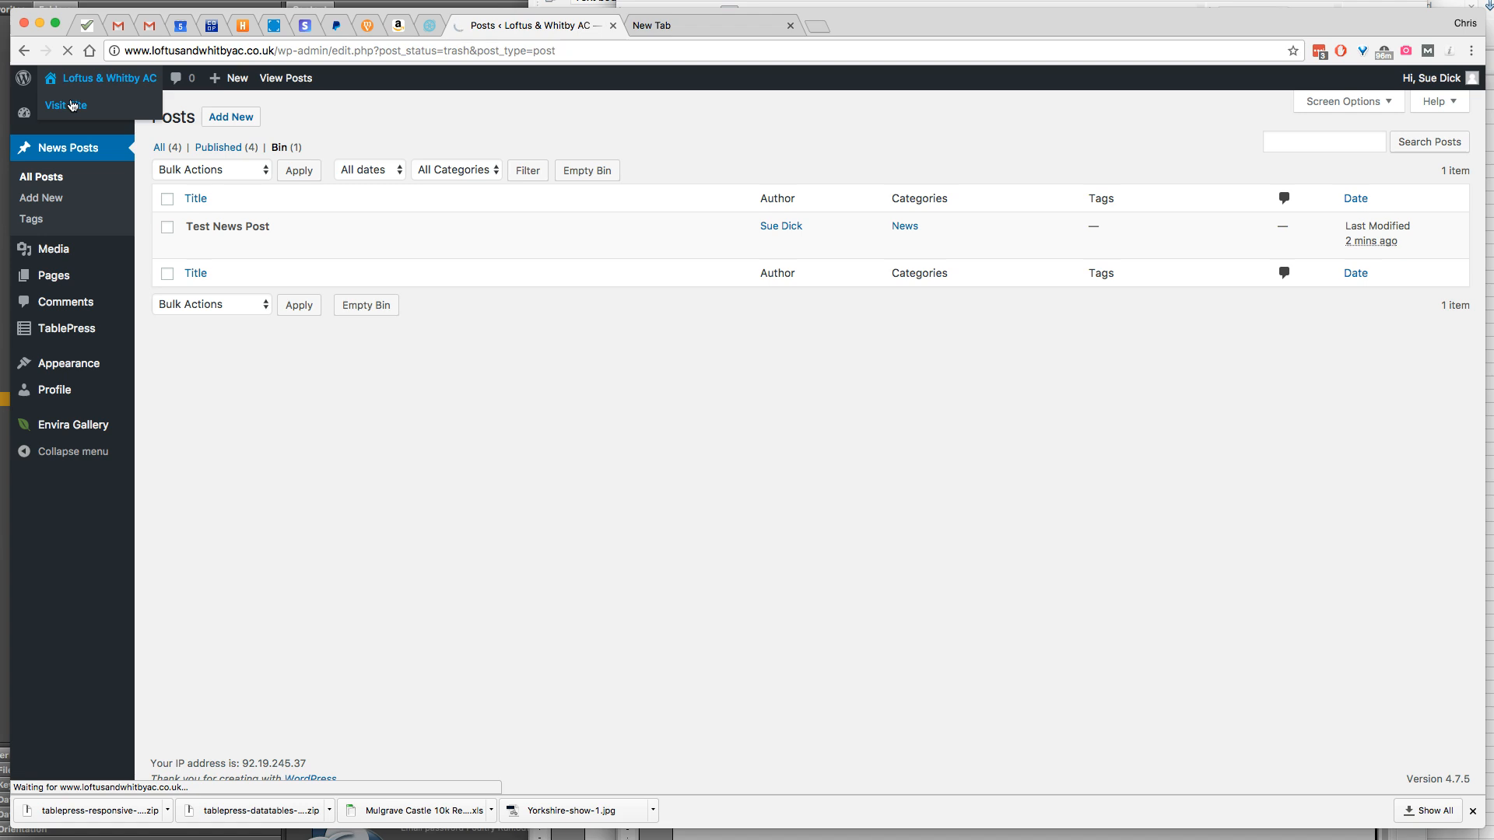
{"action": "left_click", "coordinate": [84, 101]}
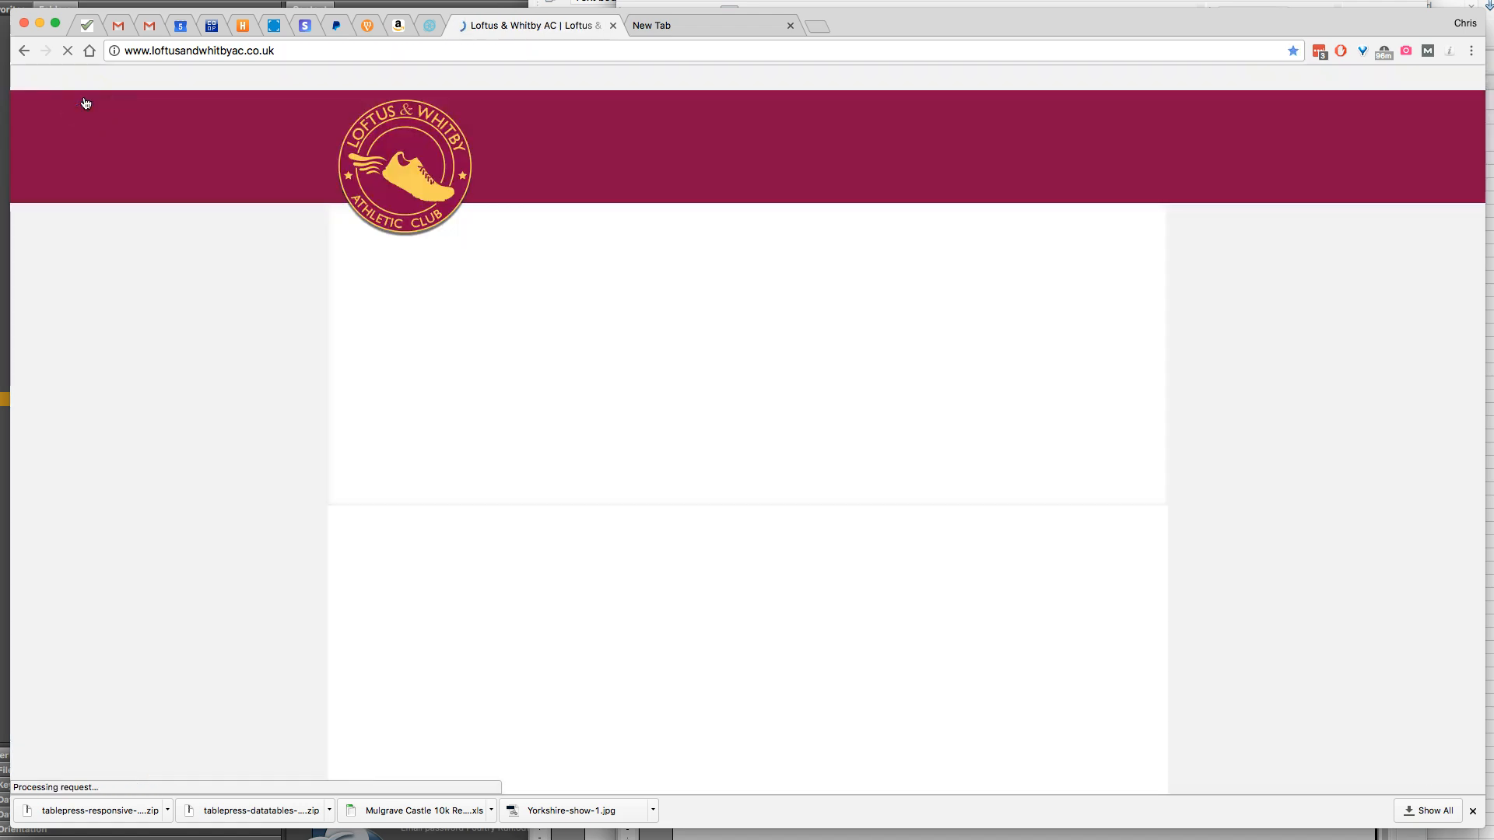
{"action": "scroll", "coordinate": [1160, 430], "scroll_direction": "down", "scroll_amount": 1}
{"action": "scroll", "coordinate": [1159, 431], "scroll_direction": "down", "scroll_amount": 8}
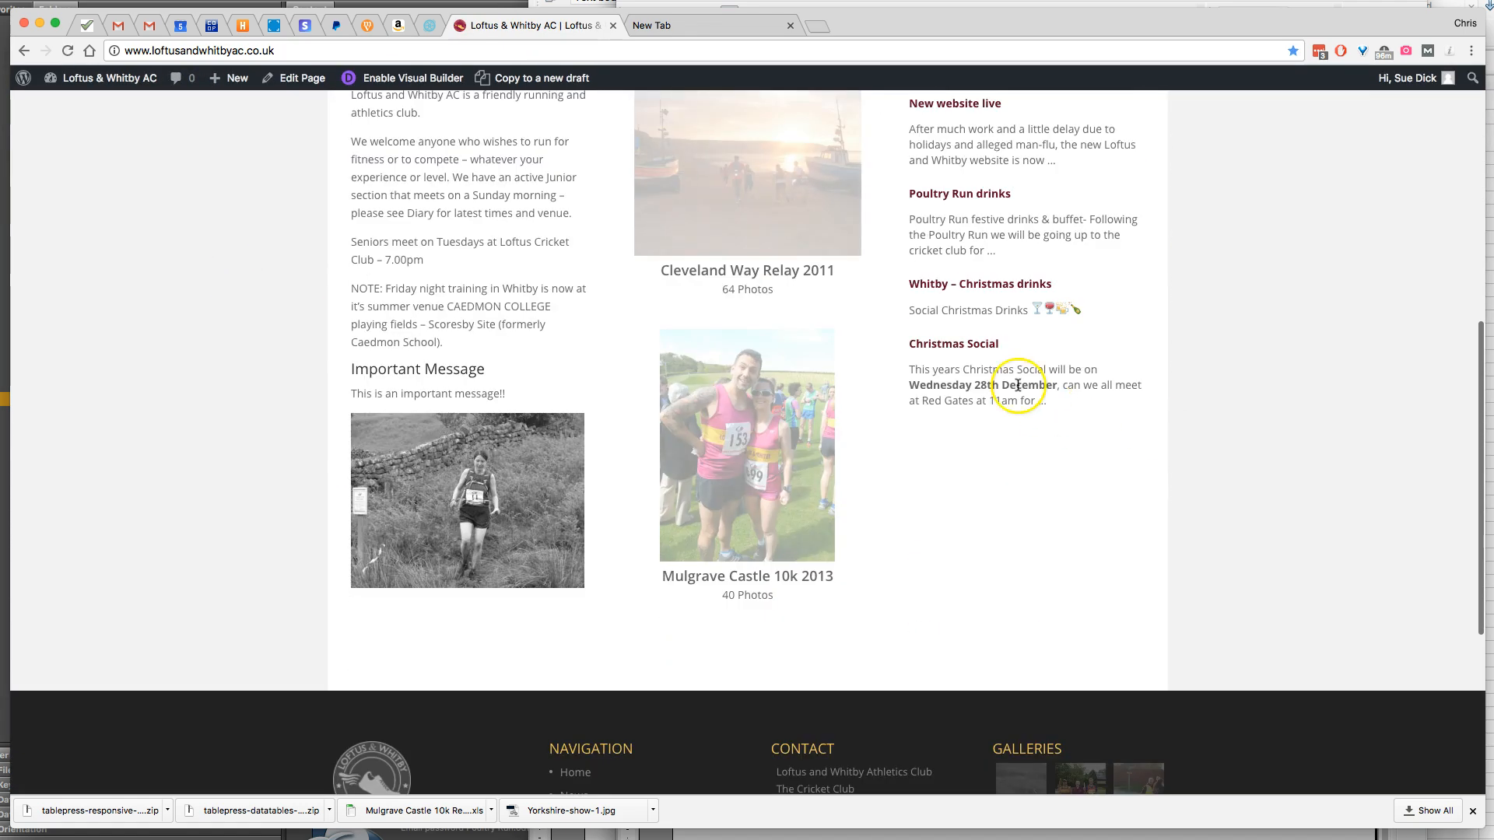
{"action": "scroll", "coordinate": [516, 456], "scroll_direction": "up", "scroll_amount": 9}
{"action": "scroll", "coordinate": [459, 704], "scroll_direction": "down", "scroll_amount": 2}
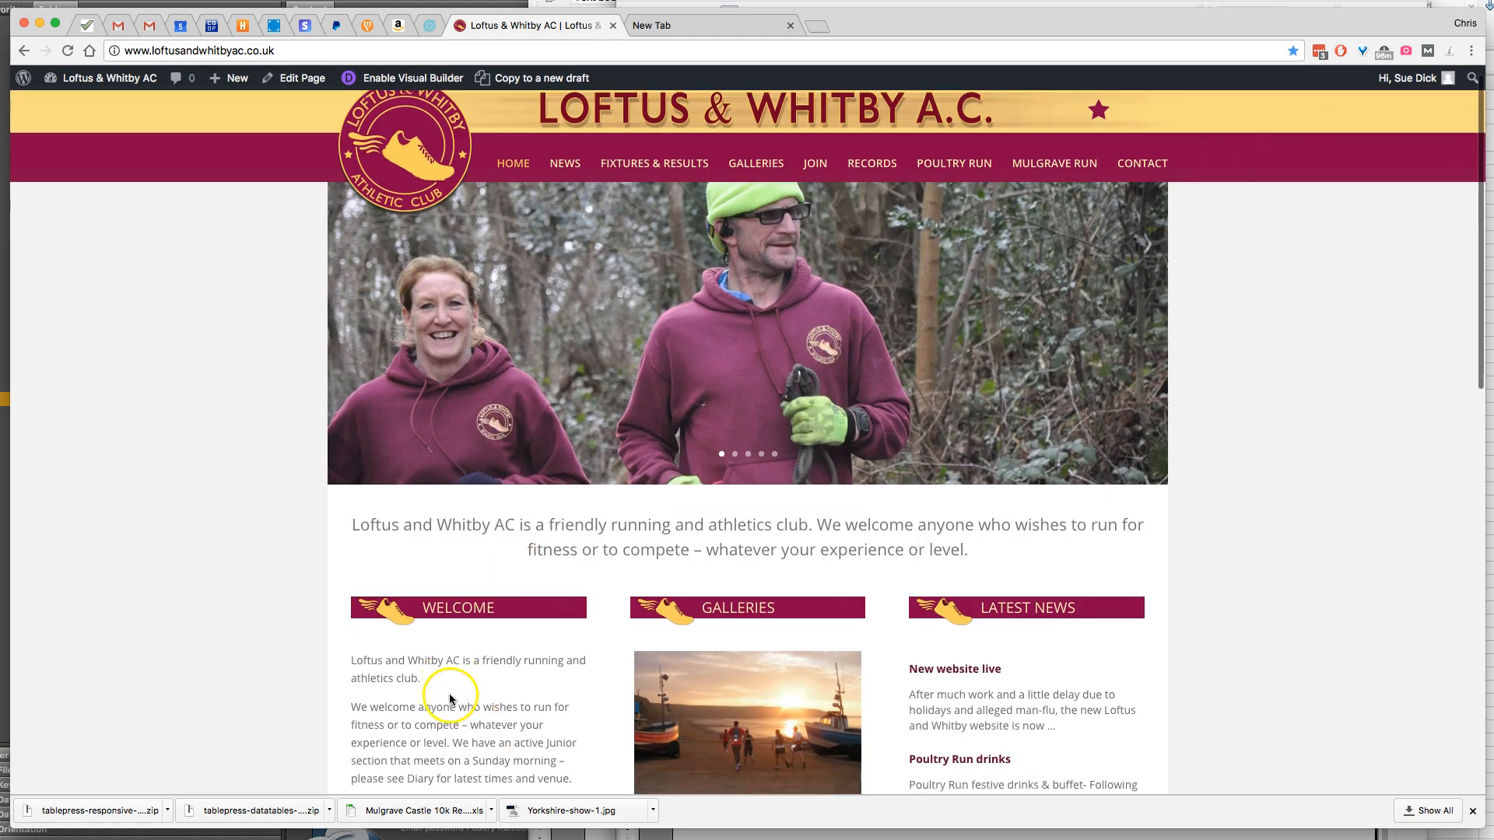
{"action": "scroll", "coordinate": [474, 510], "scroll_direction": "down", "scroll_amount": 3}
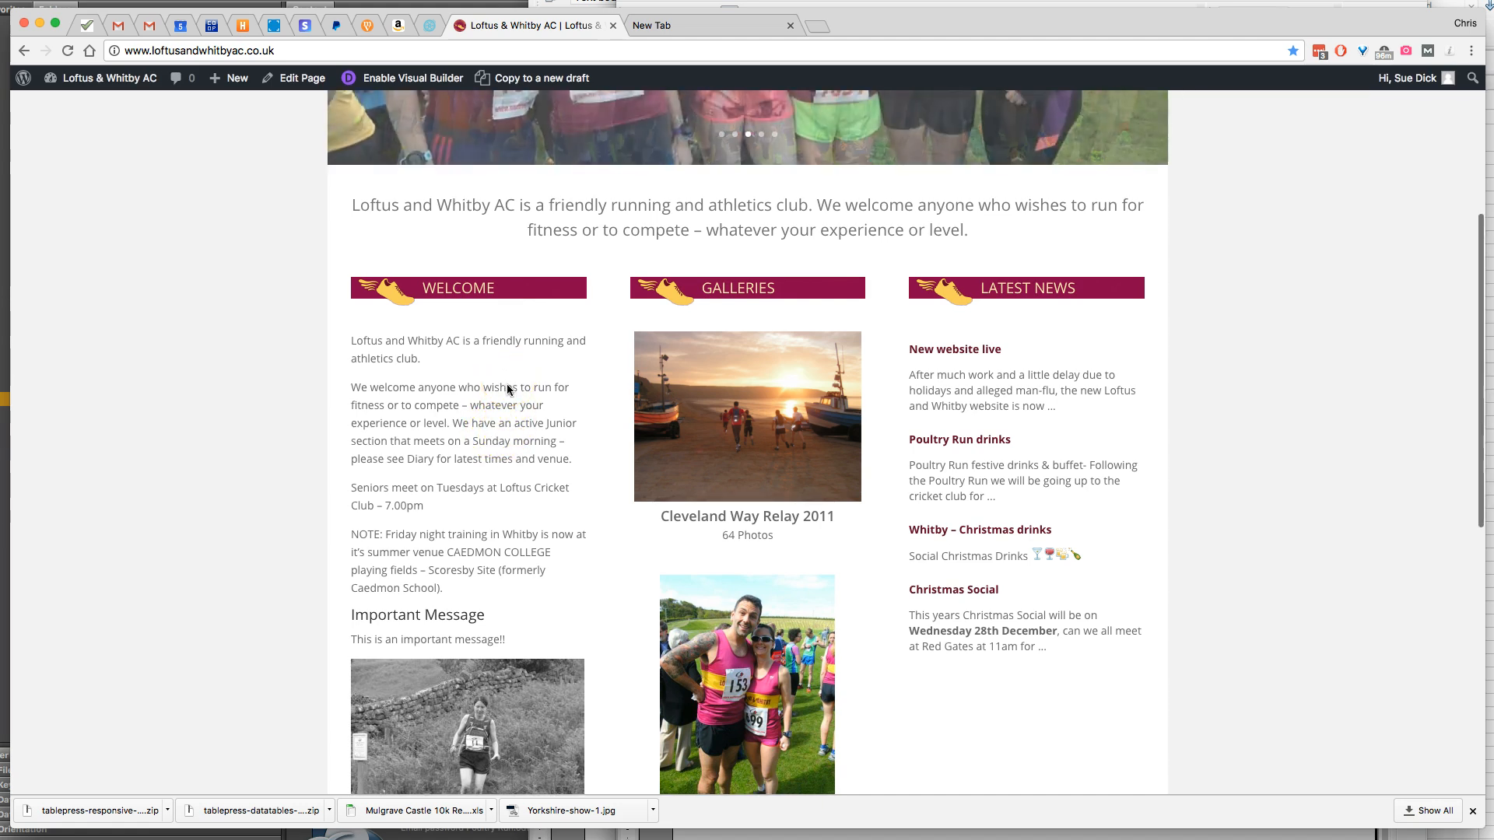
{"action": "scroll", "coordinate": [507, 389], "scroll_direction": "down", "scroll_amount": 1}
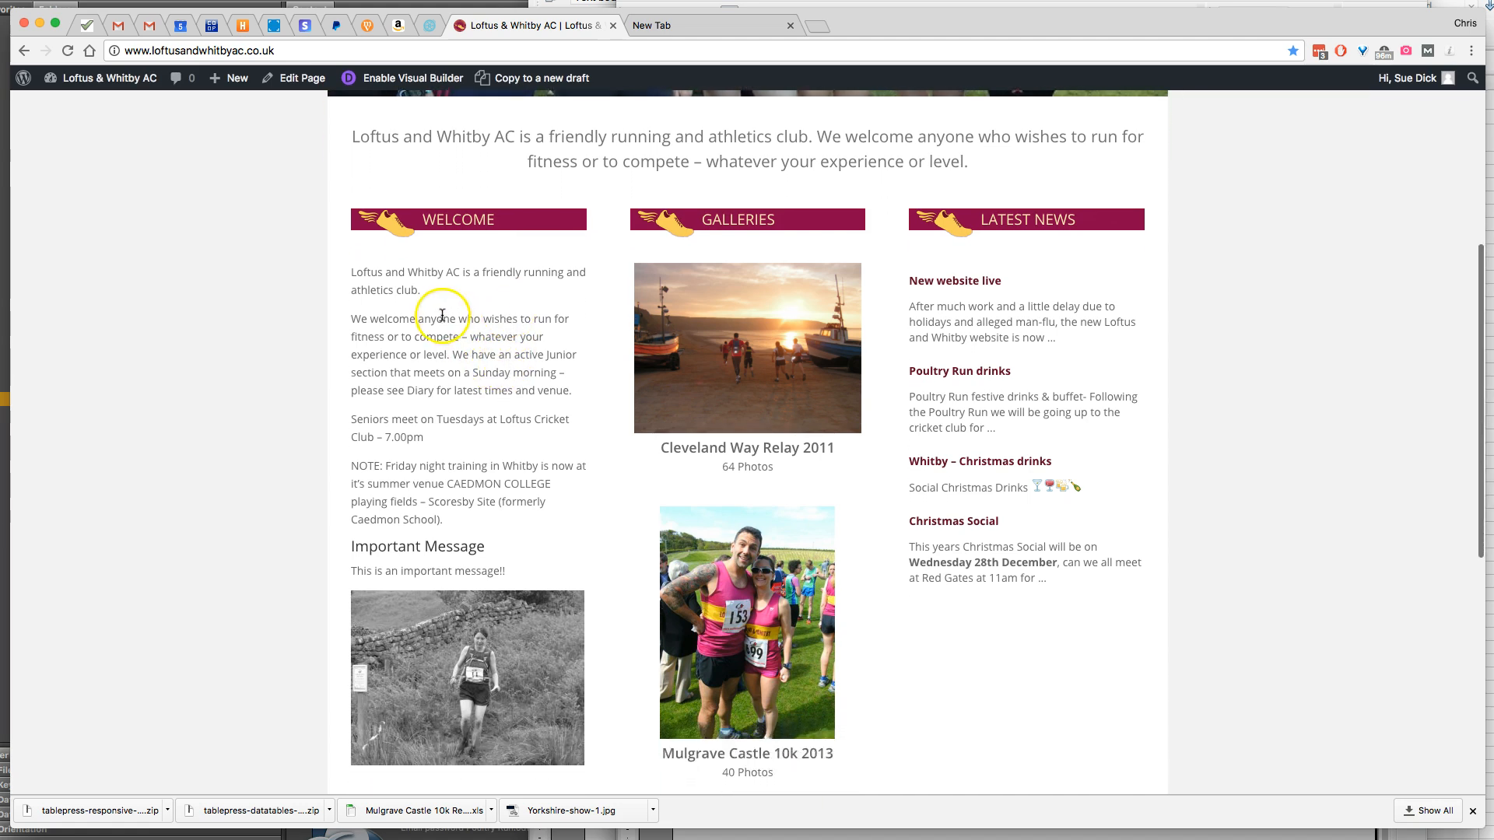